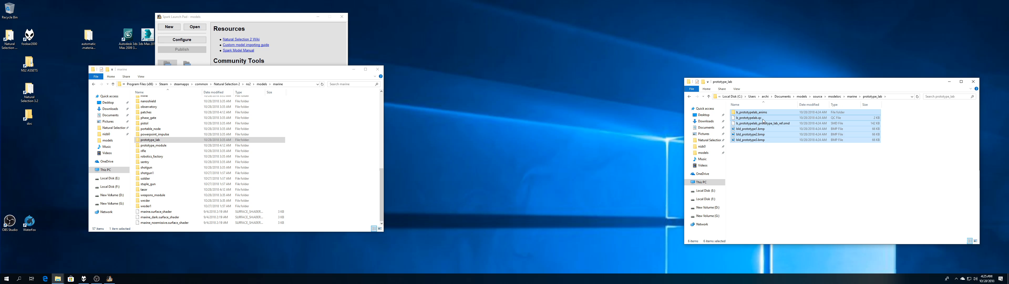
- Preview the three bld_prototype BMP textures in the prototype_lab source folder one after another
{"action": "left_click_drag", "start_coordinate": [775, 155], "coordinate": [756, 131]}
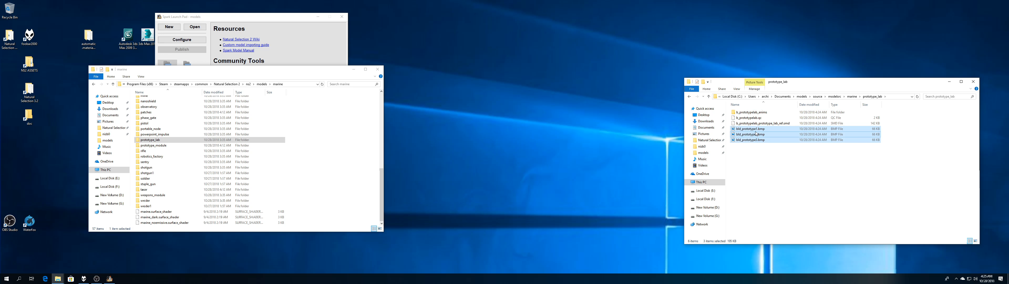
{"action": "left_click", "coordinate": [751, 129]}
{"action": "right_click", "coordinate": [751, 129]}
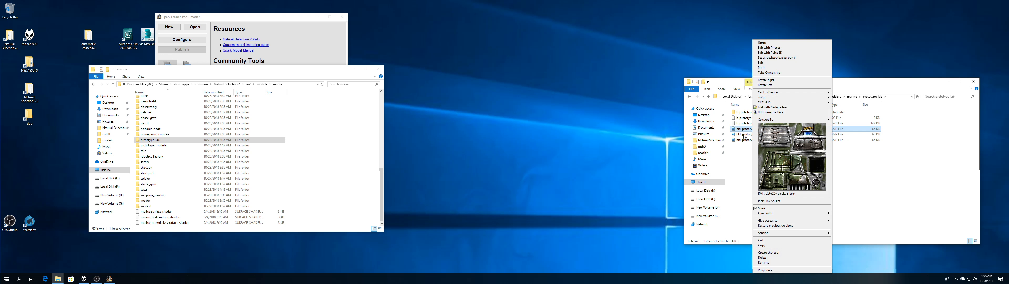
{"action": "left_click", "coordinate": [745, 135]}
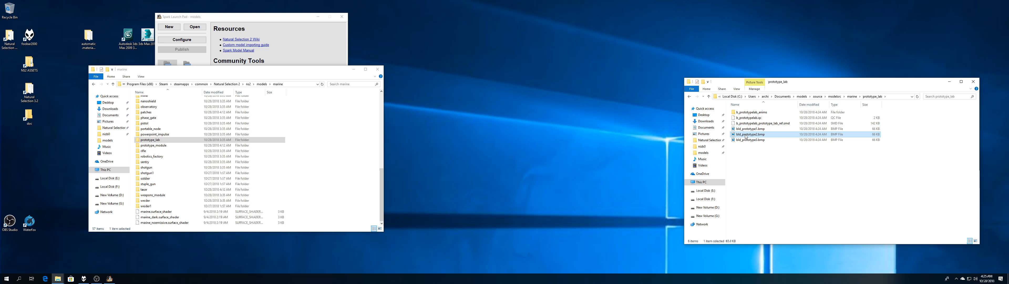
{"action": "right_click", "coordinate": [745, 137]}
{"action": "left_click", "coordinate": [741, 140]}
{"action": "right_click", "coordinate": [742, 140]}
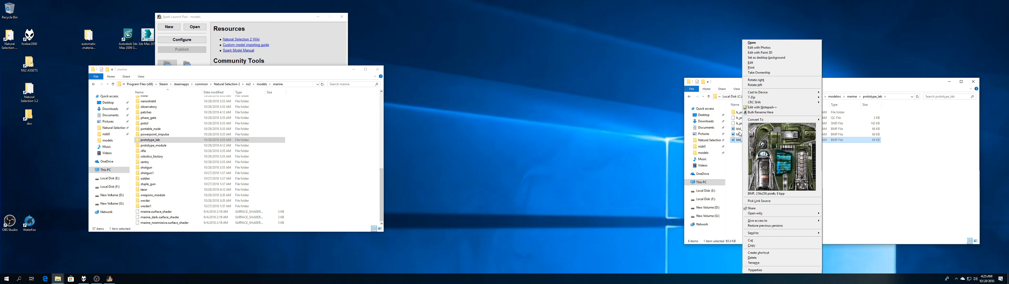
{"action": "left_click", "coordinate": [739, 133]}
- Send bld_prototype1.bmp, bld_prototype2.bmp and bld_prototype3.bmp together to ImageConverter Plus for conversion
{"action": "left_click", "coordinate": [759, 129]}
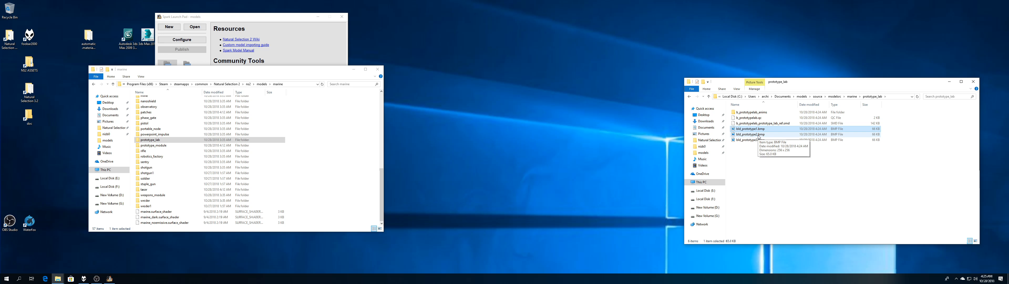
{"action": "left_click", "coordinate": [757, 140], "text": "shift"}
{"action": "right_click", "coordinate": [756, 133]}
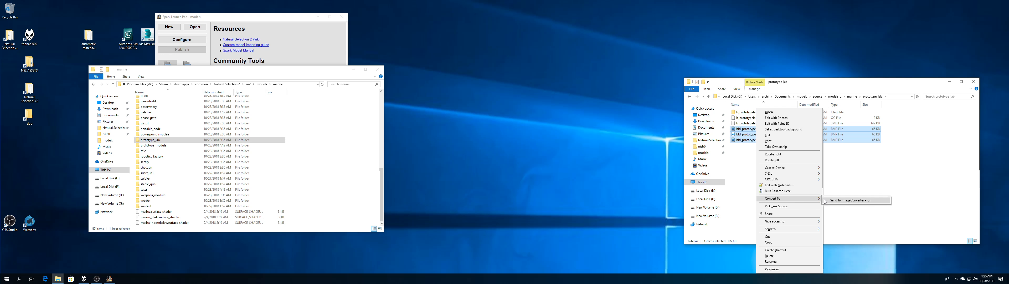
{"action": "left_click", "coordinate": [850, 200]}
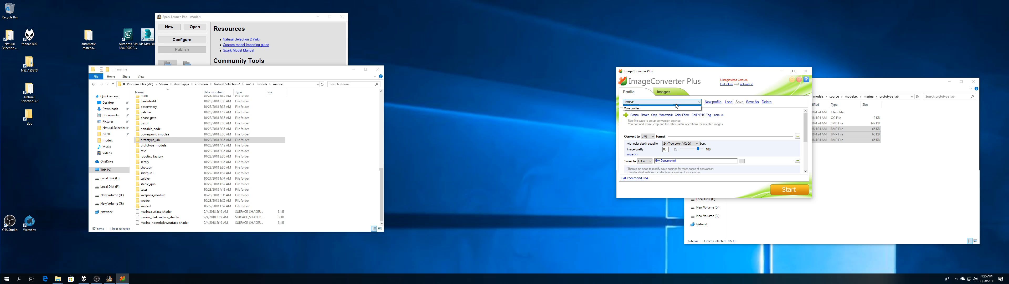
- Convert the three textures to TGA format, saving the output in the prototype_lab source folder
{"action": "left_click", "coordinate": [648, 136]}
{"action": "left_click", "coordinate": [649, 161]}
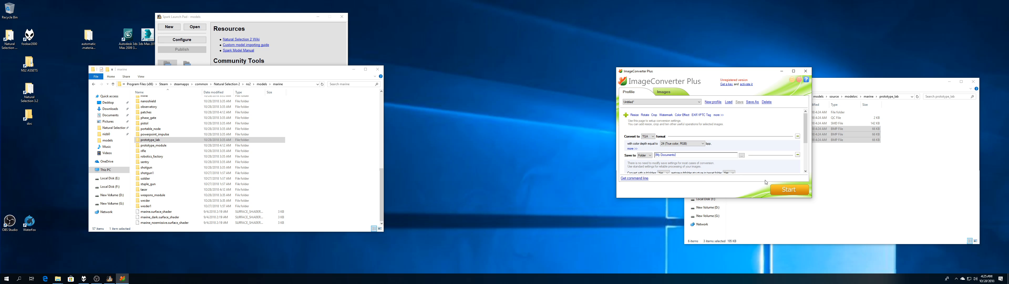
{"action": "left_click", "coordinate": [742, 155]}
{"action": "left_click", "coordinate": [760, 176]}
{"action": "left_click", "coordinate": [789, 189]}
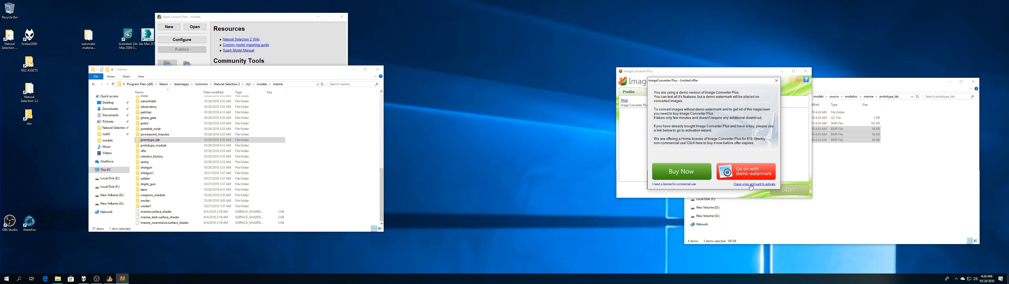
- Dismiss the activation offer, decline the survey and close the image converter without saving the profile
{"action": "left_click", "coordinate": [750, 184]}
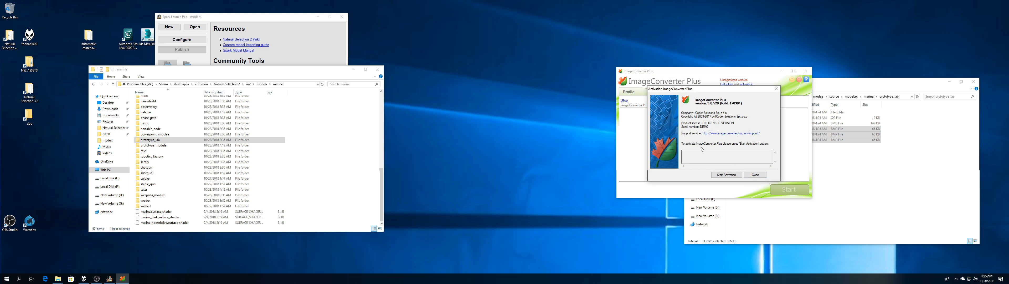
{"action": "left_click", "coordinate": [755, 175]}
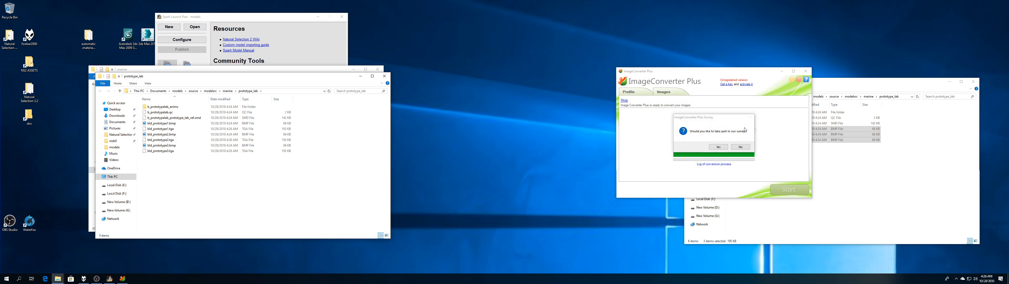
{"action": "left_click", "coordinate": [740, 146]}
{"action": "left_click", "coordinate": [806, 71]}
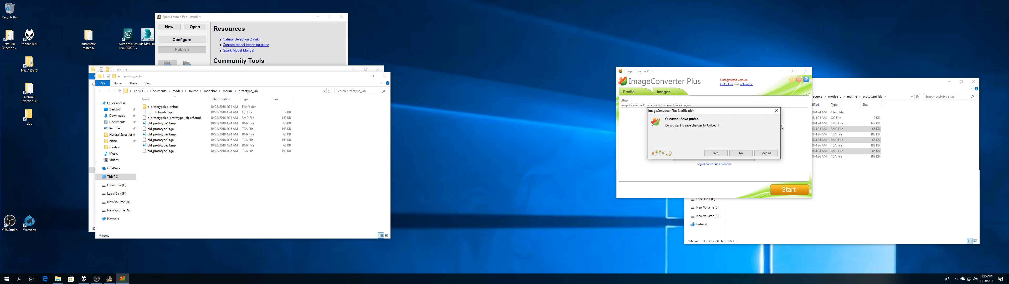
{"action": "left_click", "coordinate": [741, 153]}
- Delete the three original bld_prototype BMP files from the prototype_lab folder, keeping the TGA versions
{"action": "right_click", "coordinate": [767, 134]}
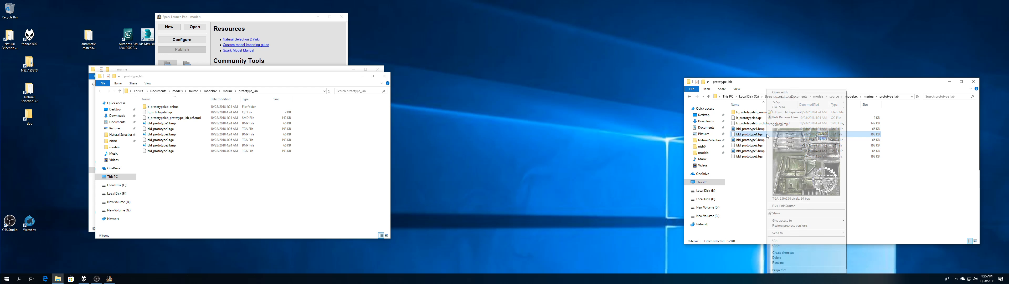
{"action": "left_click", "coordinate": [754, 130]}
{"action": "left_click", "coordinate": [756, 138]}
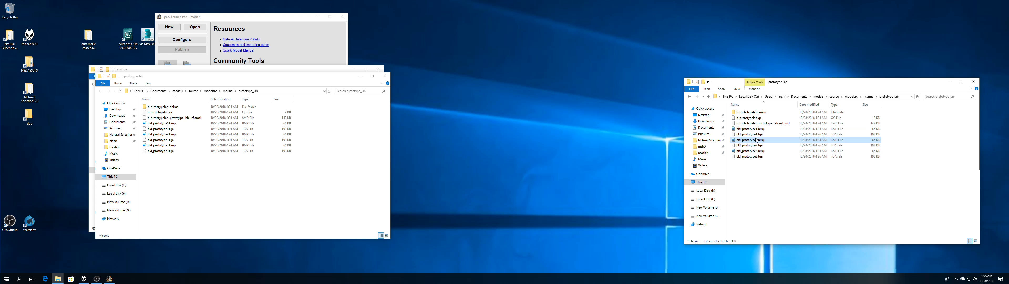
{"action": "left_click", "coordinate": [758, 135]}
{"action": "left_click", "coordinate": [763, 130]}
{"action": "left_click", "coordinate": [766, 140], "text": "ctrl"}
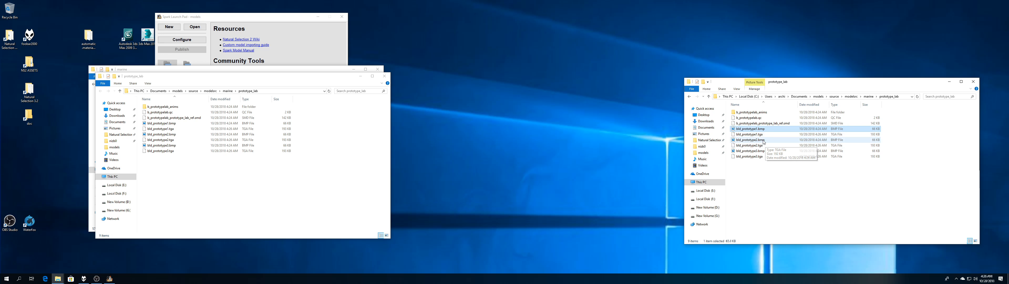
{"action": "left_click", "coordinate": [774, 150], "text": "ctrl"}
{"action": "key", "text": "Delete"}
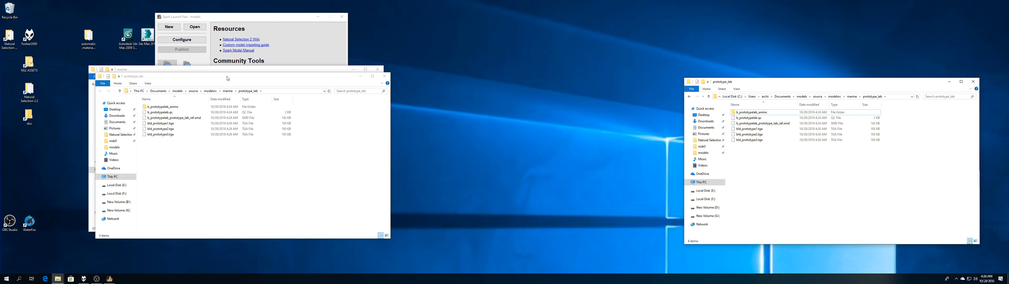
- Close the duplicate prototype_lab window and the marine models window, leaving one prototype_lab source window open
{"action": "left_click_drag", "start_coordinate": [336, 77], "coordinate": [700, 82]}
{"action": "left_click", "coordinate": [748, 77]}
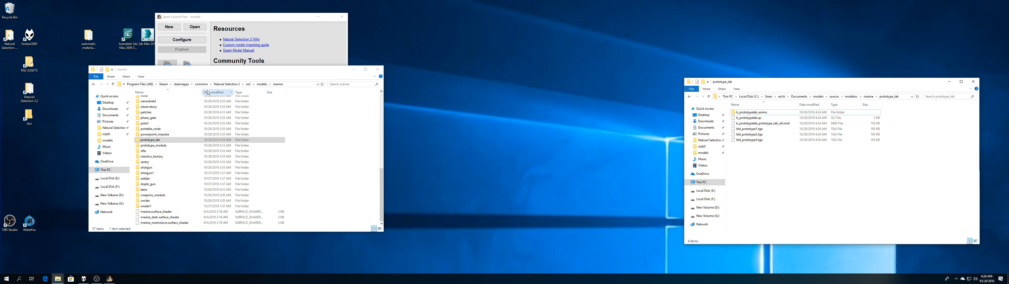
{"action": "left_click_drag", "start_coordinate": [783, 85], "coordinate": [703, 80]}
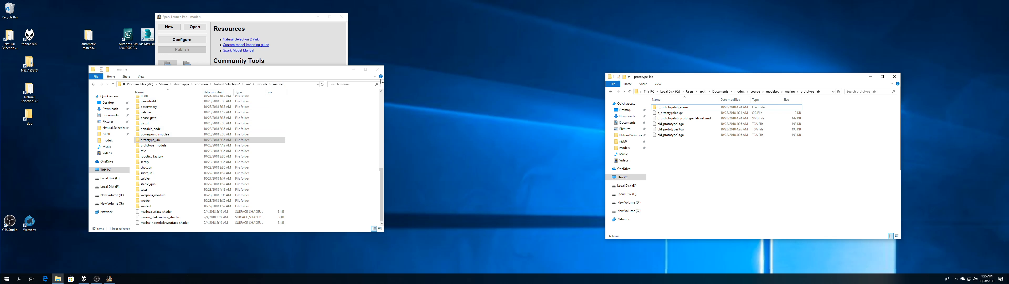
{"action": "left_click", "coordinate": [377, 69]}
- Open the NS2 ASSETS folder from the desktop and go to modelsrc\marine\prototype_lab
{"action": "left_click", "coordinate": [32, 66]}
{"action": "double_click", "coordinate": [32, 66]}
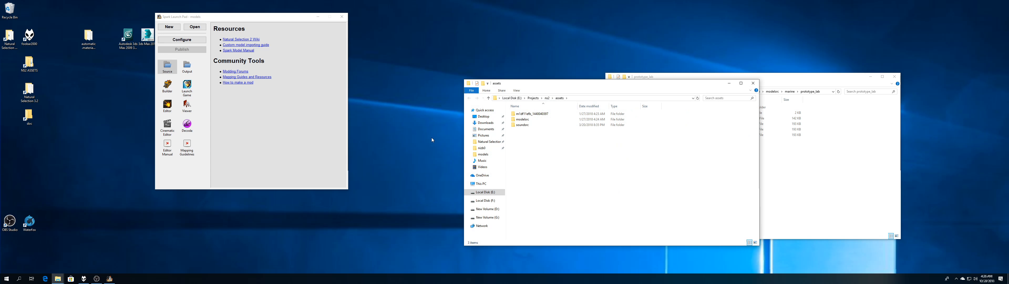
{"action": "left_click_drag", "start_coordinate": [575, 83], "coordinate": [181, 66]}
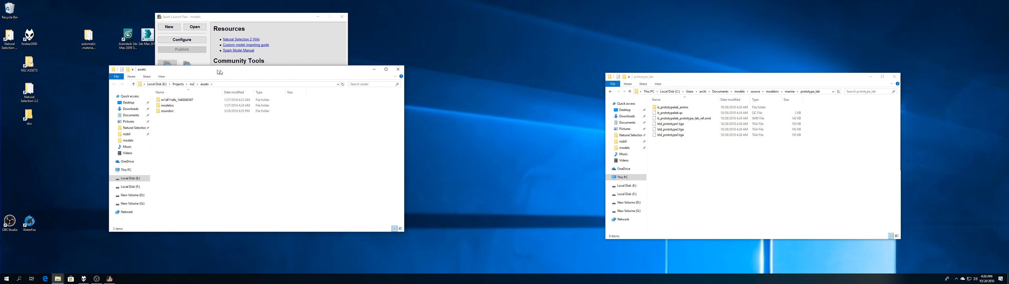
{"action": "double_click", "coordinate": [129, 102]}
{"action": "double_click", "coordinate": [132, 103]}
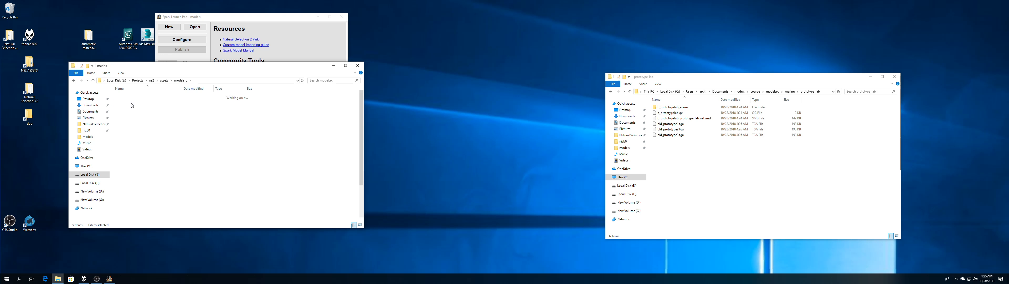
{"action": "scroll", "coordinate": [142, 164], "scroll_direction": "down", "scroll_amount": 3}
{"action": "double_click", "coordinate": [143, 186]}
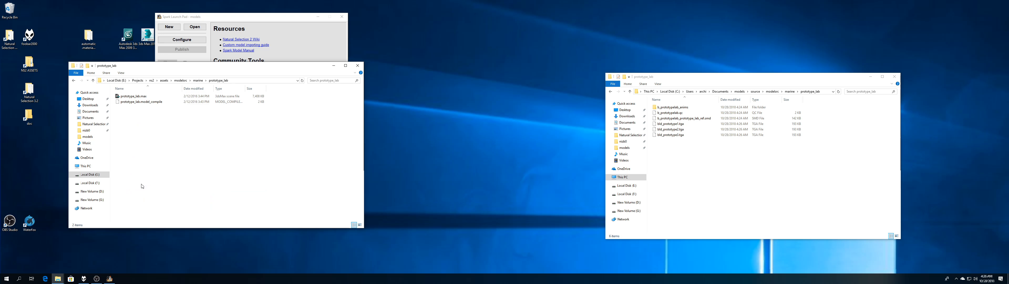
- Copy prototype_lab.max and prototype_lab.model_compile into the Documents prototype_lab source folder, and close the assets window
{"action": "left_click_drag", "start_coordinate": [169, 122], "coordinate": [145, 99]}
{"action": "right_click", "coordinate": [144, 100]}
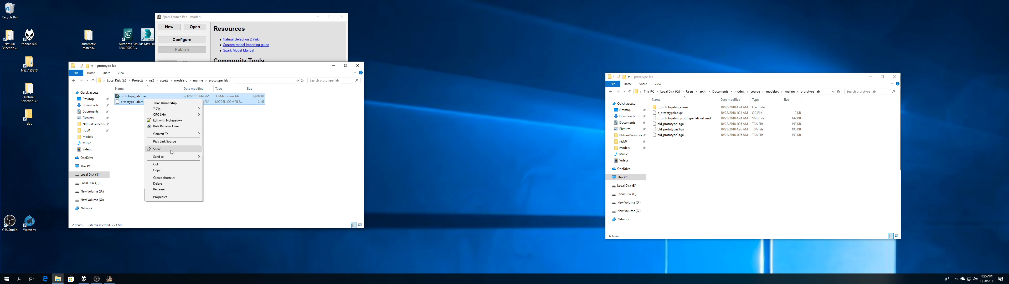
{"action": "left_click", "coordinate": [167, 170]}
{"action": "right_click", "coordinate": [726, 173]}
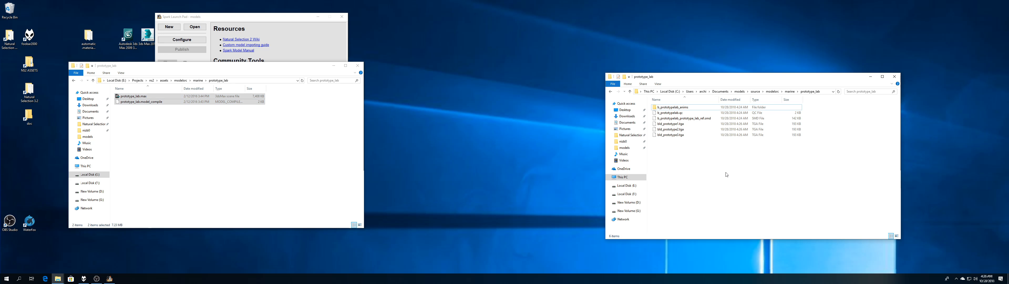
{"action": "left_click", "coordinate": [751, 216]}
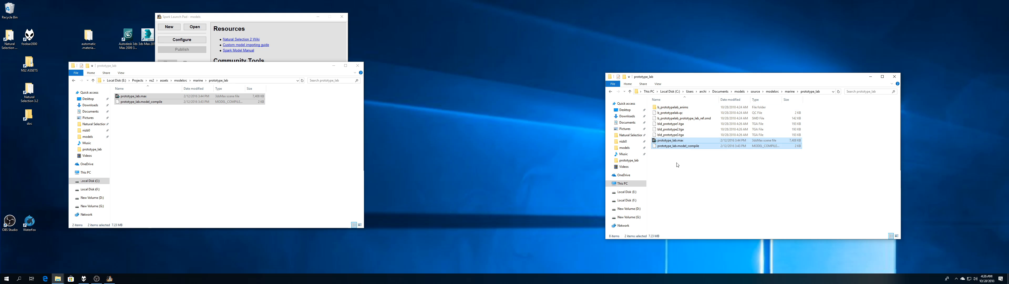
{"action": "left_click", "coordinate": [358, 65]}
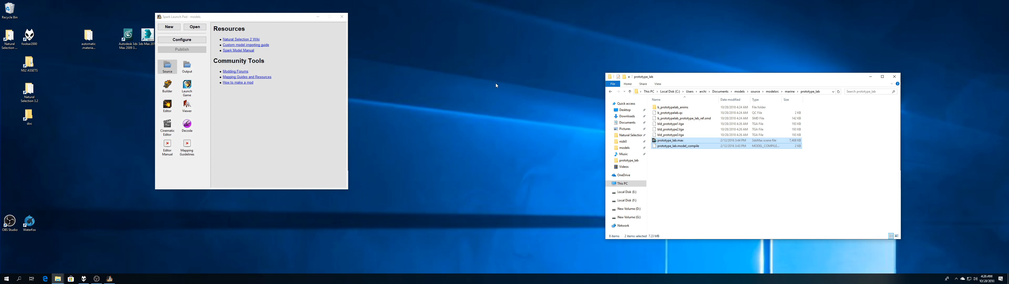
- Launch 3ds Max 2015 from the desktop and agree to the Autodesk Privacy Statement
{"action": "left_click", "coordinate": [694, 160]}
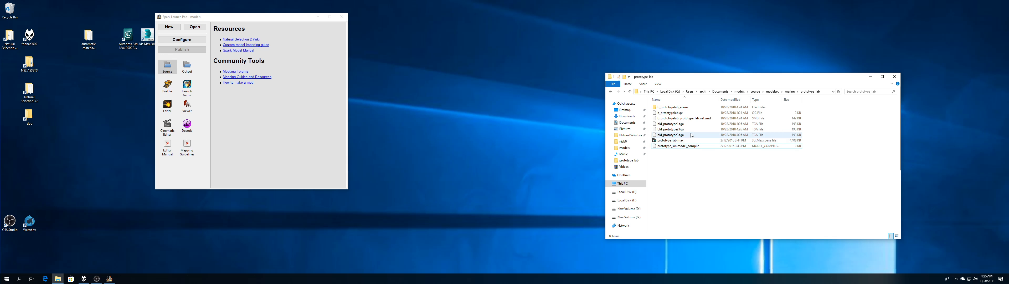
{"action": "left_click_drag", "start_coordinate": [181, 17], "coordinate": [219, 15]}
{"action": "left_click", "coordinate": [147, 36]}
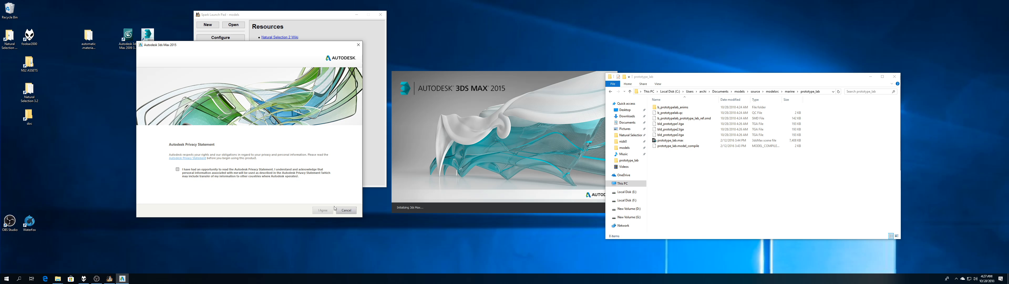
{"action": "left_click", "coordinate": [226, 169]}
{"action": "left_click", "coordinate": [323, 210]}
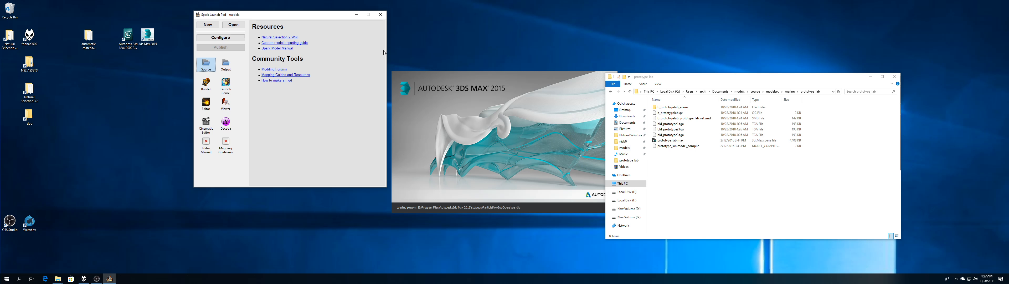
- Move the Spark Launch Pad and the prototype_lab folder window onto the second monitor, clear of the loading splash screen
{"action": "left_click_drag", "start_coordinate": [677, 76], "coordinate": [731, 65]}
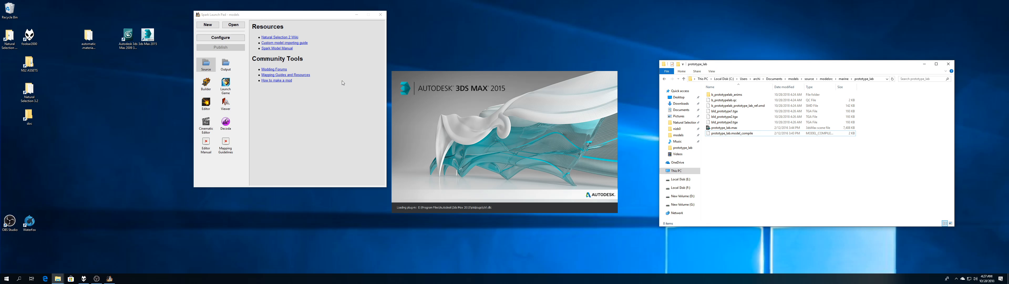
{"action": "left_click_drag", "start_coordinate": [273, 17], "coordinate": [599, 18]}
{"action": "left_click_drag", "start_coordinate": [763, 68], "coordinate": [1008, 105]}
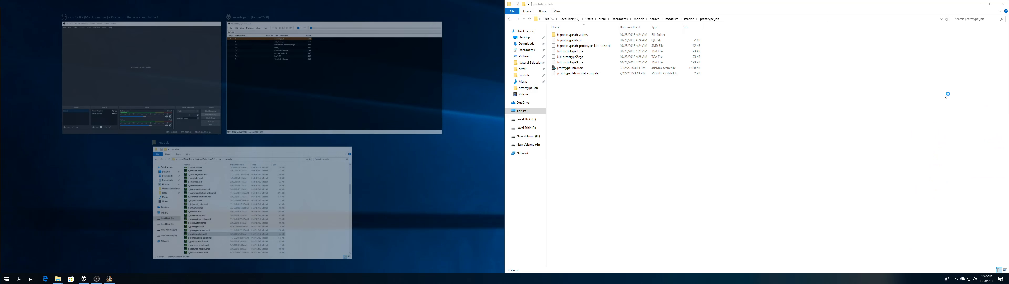
{"action": "left_click_drag", "start_coordinate": [686, 5], "coordinate": [834, 54]}
{"action": "left_click_drag", "start_coordinate": [600, 10], "coordinate": [625, 6]}
{"action": "left_click_drag", "start_coordinate": [533, 73], "coordinate": [322, 76]}
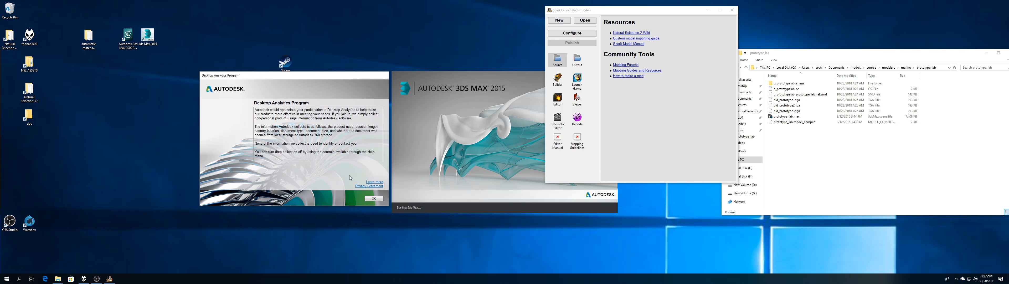
- Acknowledge the Desktop Analytics Program notice and close the 3ds Max welcome screen
{"action": "left_click", "coordinate": [374, 198]}
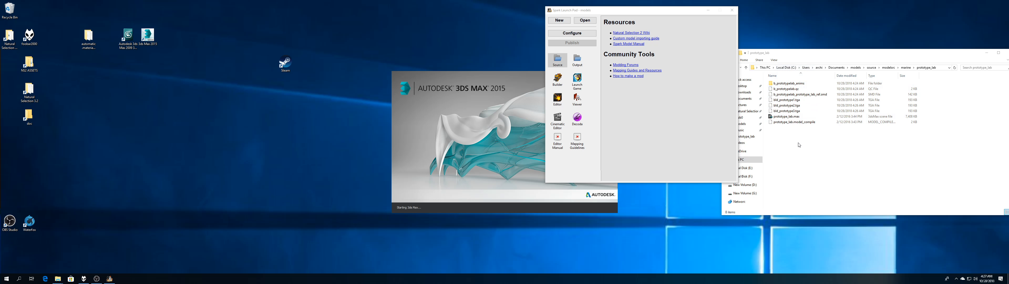
{"action": "left_click", "coordinate": [797, 121]}
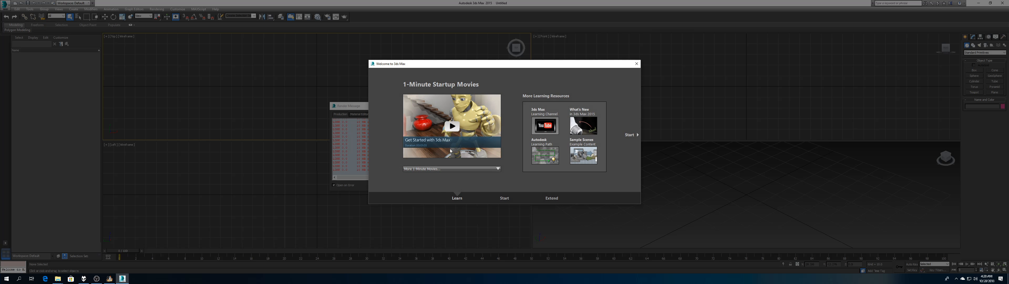
{"action": "left_click", "coordinate": [636, 63]}
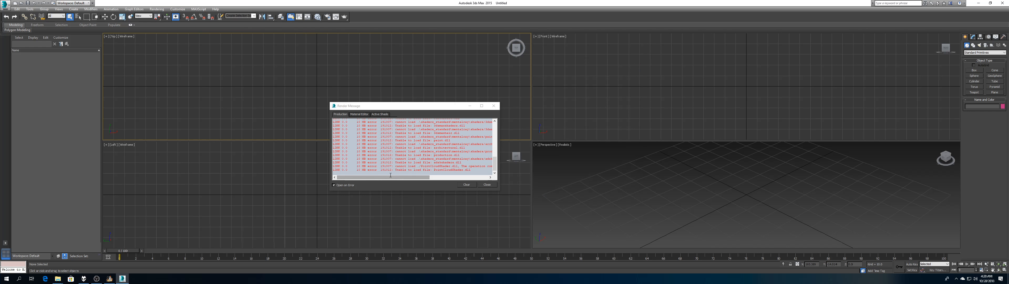
- Stop the render message window from opening on errors, and close it
{"action": "left_click", "coordinate": [345, 185]}
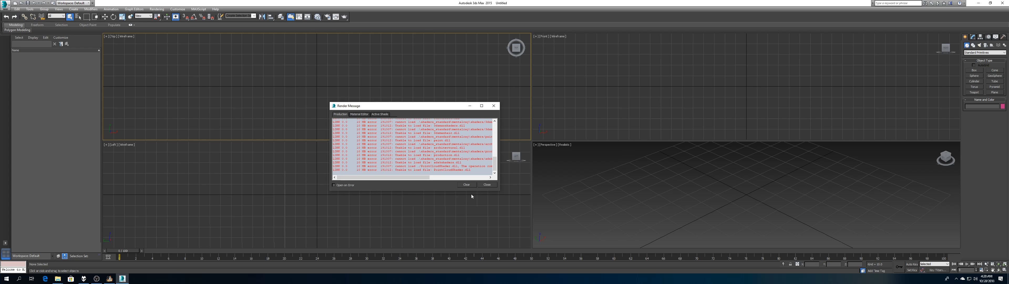
{"action": "left_click", "coordinate": [487, 184]}
- Snap the 3ds Max window to half of the first monitor and minimize the music player covering the second monitor
{"action": "left_click_drag", "start_coordinate": [376, 3], "coordinate": [2, 95]}
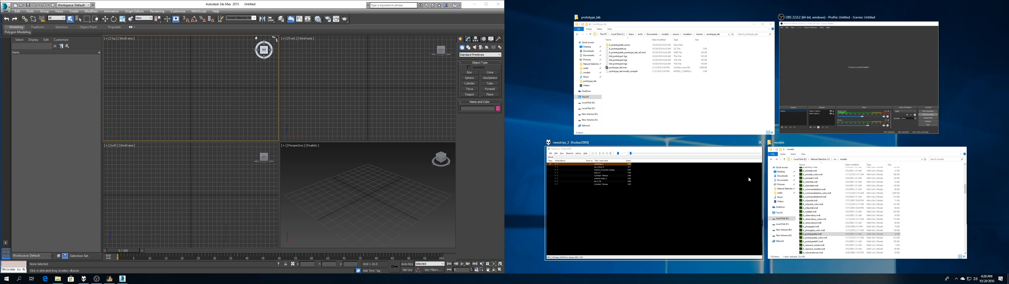
{"action": "left_click", "coordinate": [729, 180]}
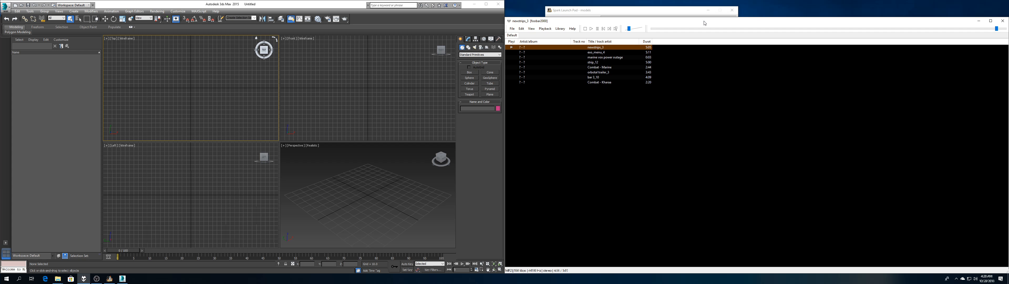
{"action": "left_click", "coordinate": [978, 21]}
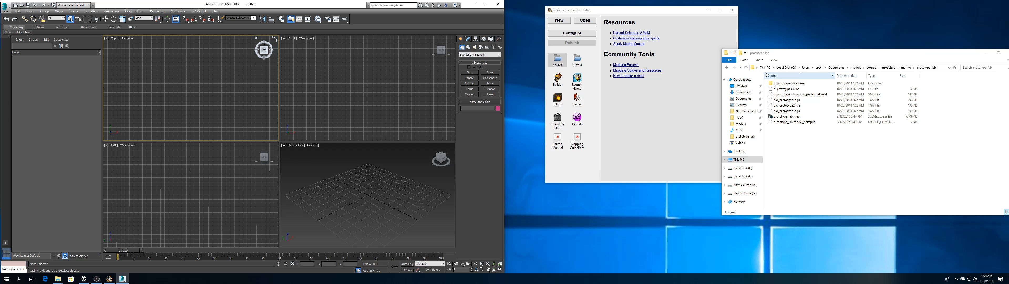
- Run the Wall Worm installer script through MAXScript, accept its End User License Agreement and install it
{"action": "left_click", "coordinate": [199, 12]}
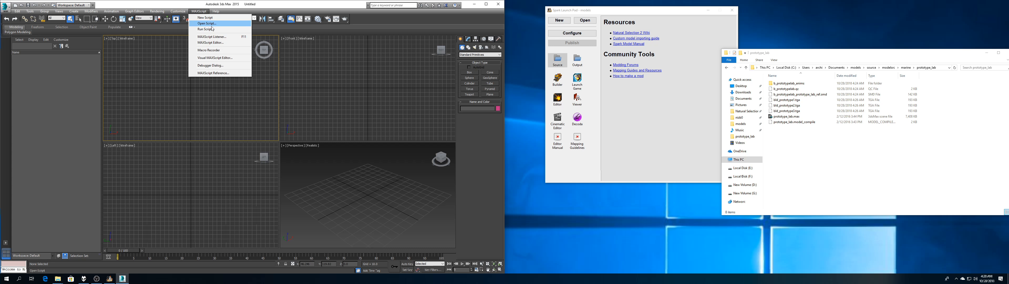
{"action": "left_click", "coordinate": [207, 23]}
{"action": "double_click", "coordinate": [74, 49]}
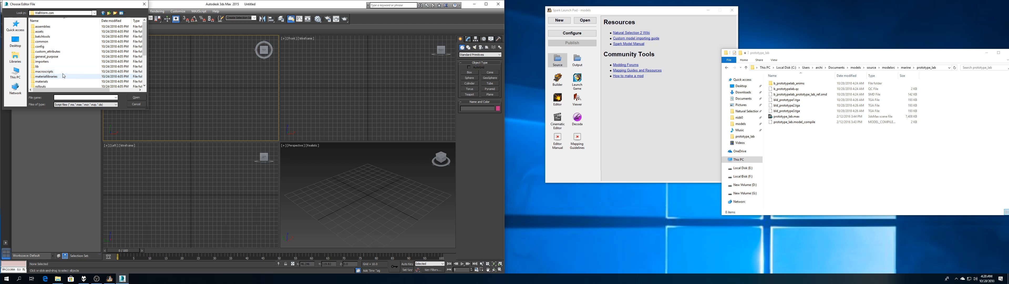
{"action": "scroll", "coordinate": [70, 77], "scroll_direction": "down", "scroll_amount": 3}
{"action": "double_click", "coordinate": [69, 81]}
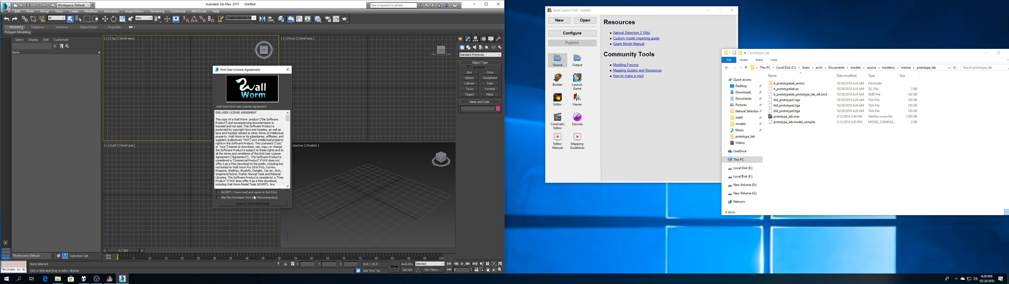
{"action": "left_click", "coordinate": [256, 192]}
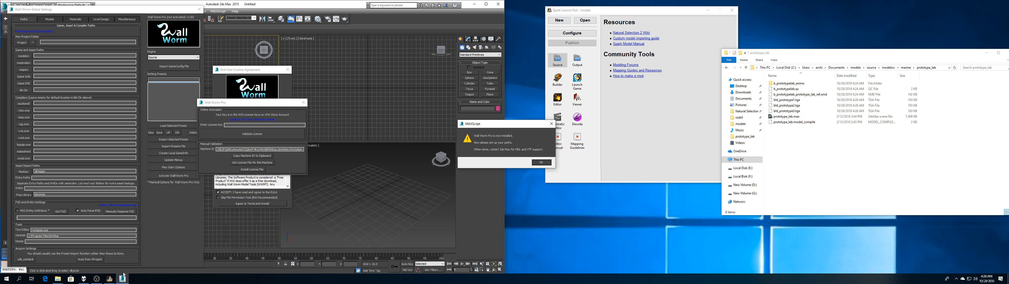
{"action": "left_click", "coordinate": [102, 280]}
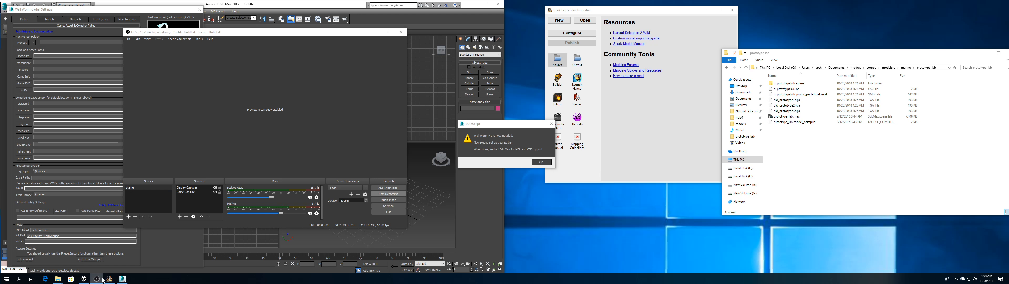
{"action": "left_click", "coordinate": [103, 280]}
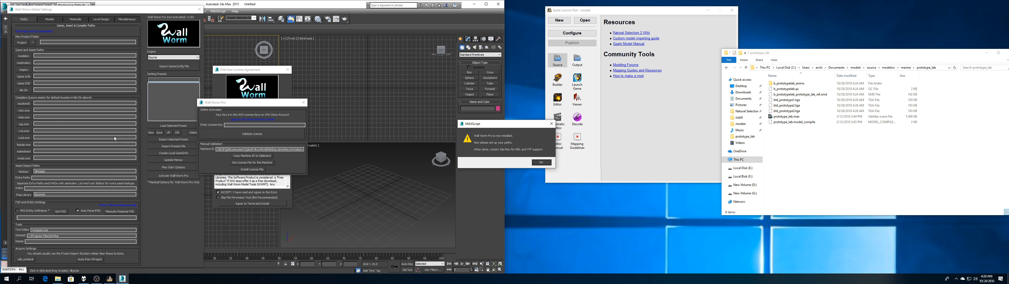
- Acknowledge the Wall Worm Pro installation notice
{"action": "left_click", "coordinate": [546, 164]}
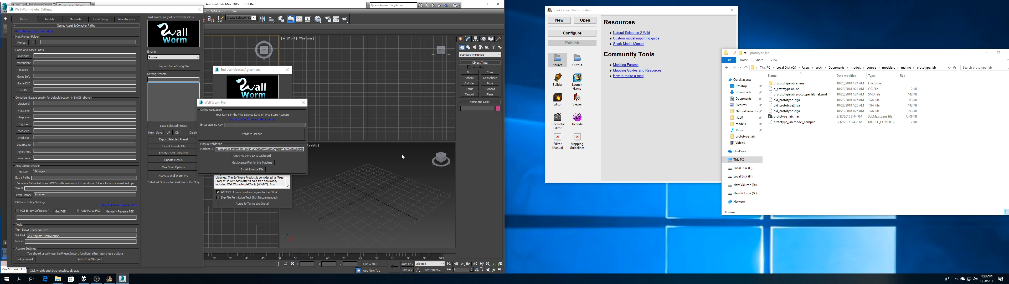
- Try to activate Wall Worm Pro by validating and installing a license with the license key field left empty
{"action": "left_click", "coordinate": [254, 169]}
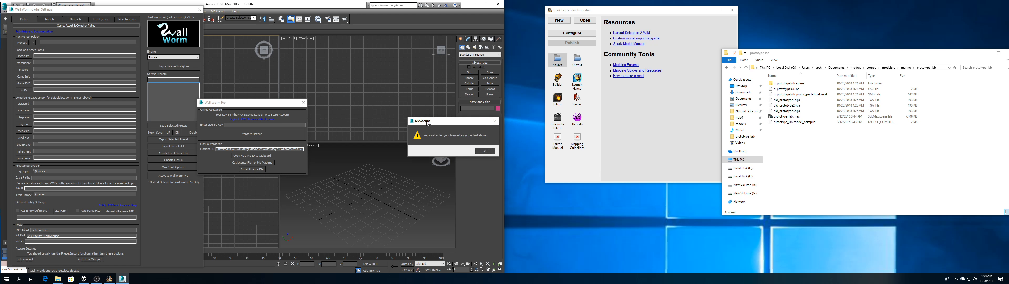
{"action": "left_click", "coordinate": [350, 150]}
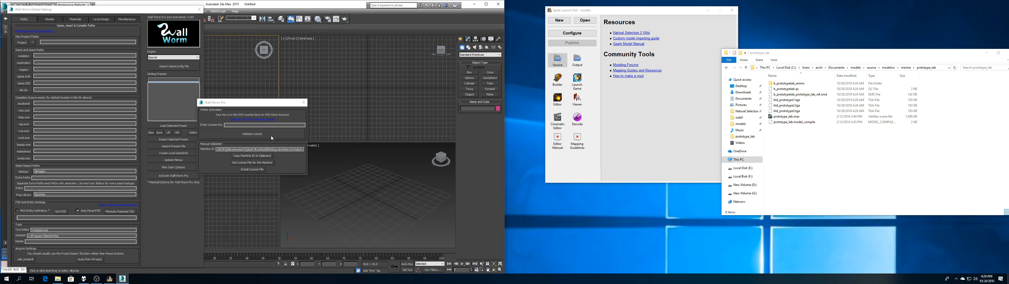
{"action": "left_click", "coordinate": [246, 132]}
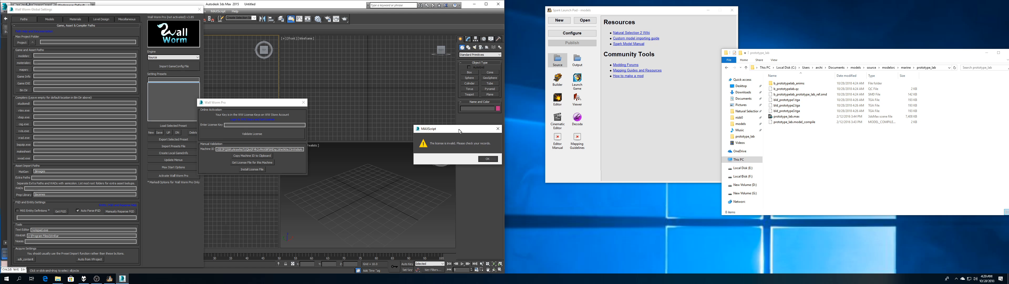
{"action": "left_click", "coordinate": [398, 157]}
{"action": "left_click", "coordinate": [261, 163]}
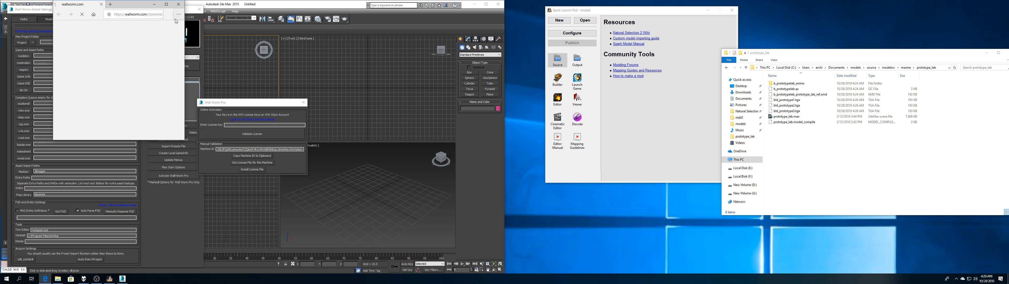
{"action": "left_click", "coordinate": [179, 4]}
{"action": "left_click", "coordinate": [258, 170]}
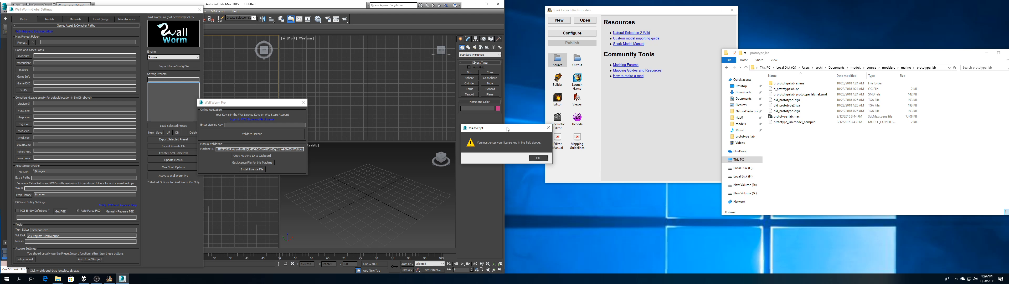
{"action": "left_click_drag", "start_coordinate": [507, 130], "coordinate": [355, 130]}
{"action": "left_click", "coordinate": [385, 159]}
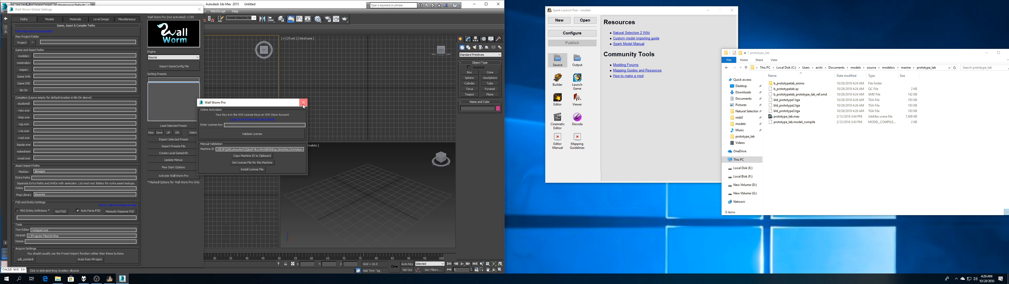
- Close the Wall Worm Pro activation window and the Wall Worm Global Settings without setting any paths
{"action": "left_click", "coordinate": [303, 103]}
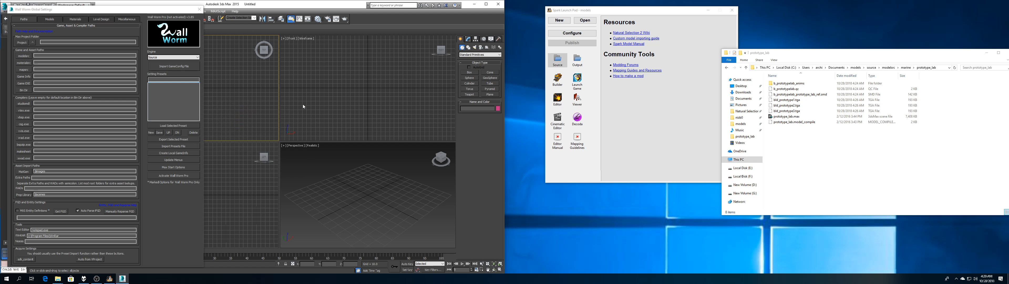
{"action": "left_click_drag", "start_coordinate": [149, 13], "coordinate": [373, 39]}
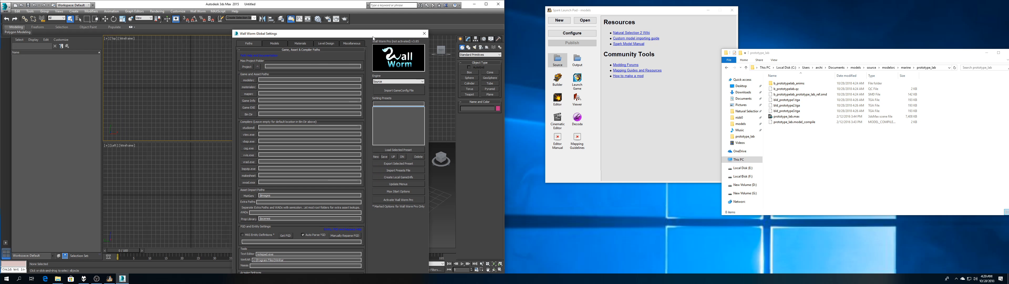
{"action": "left_click", "coordinate": [423, 34]}
- Open Wall Worm's SMD and QC importer and start a single-file import
{"action": "left_click", "coordinate": [219, 11]}
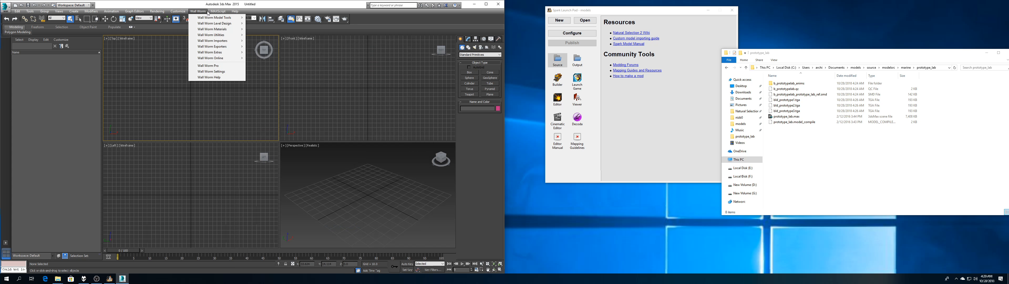
{"action": "mouse_move", "coordinate": [198, 11]}
{"action": "mouse_move", "coordinate": [217, 41]}
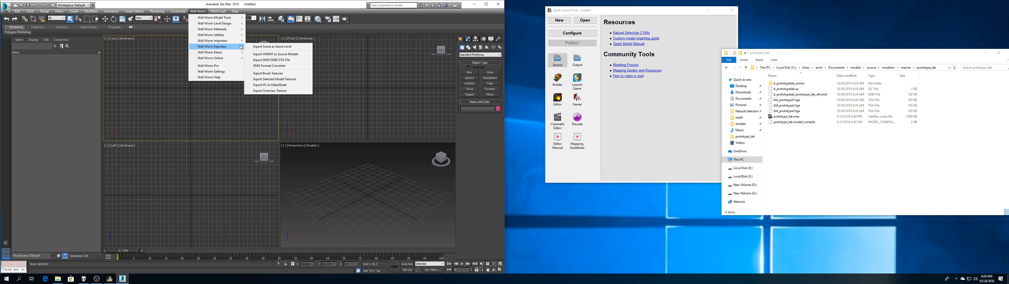
{"action": "left_click", "coordinate": [272, 82]}
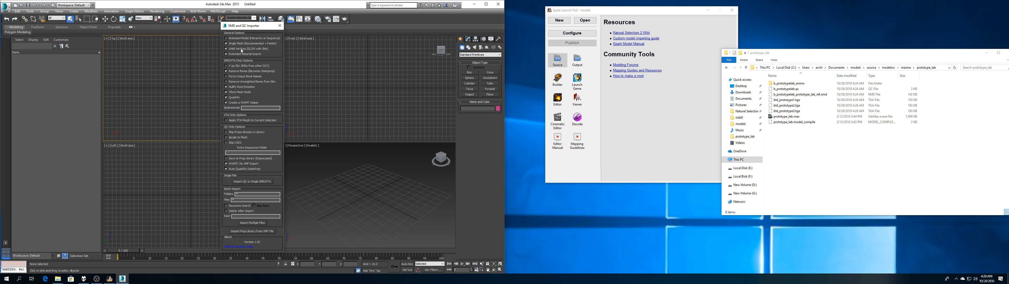
{"action": "left_click", "coordinate": [254, 181]}
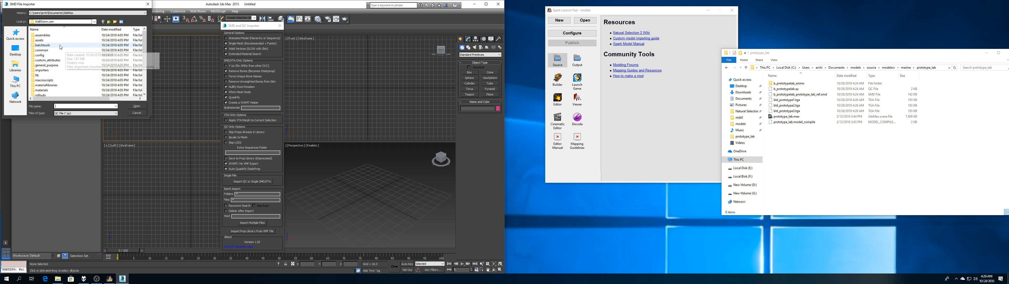
- Import the b_prototypelab QC file from the marine prototype_lab folder inside the Documents models source folder
{"action": "left_click", "coordinate": [15, 50]}
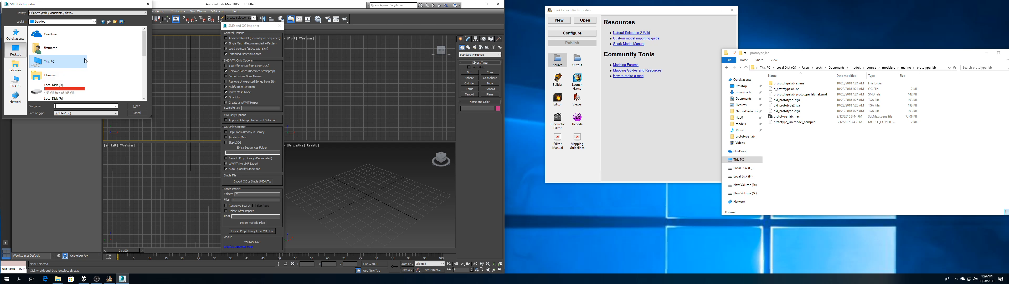
{"action": "scroll", "coordinate": [84, 61], "scroll_direction": "down", "scroll_amount": 5}
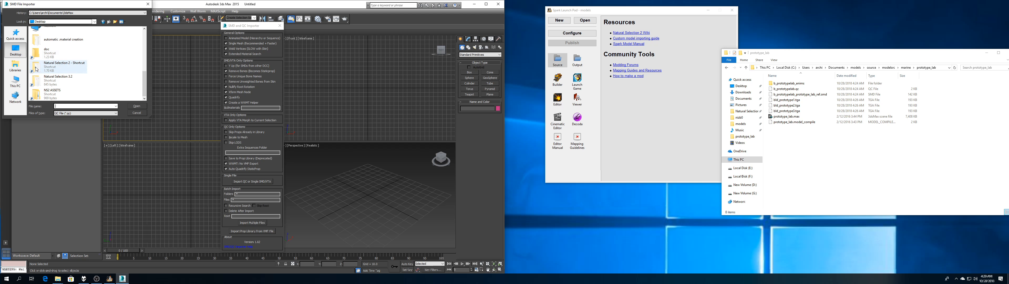
{"action": "left_click", "coordinate": [15, 67]}
{"action": "double_click", "coordinate": [103, 35]}
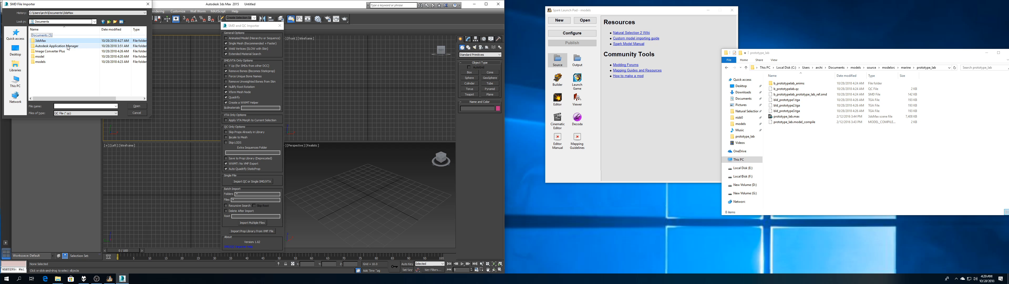
{"action": "double_click", "coordinate": [47, 62]}
{"action": "left_click", "coordinate": [52, 41]}
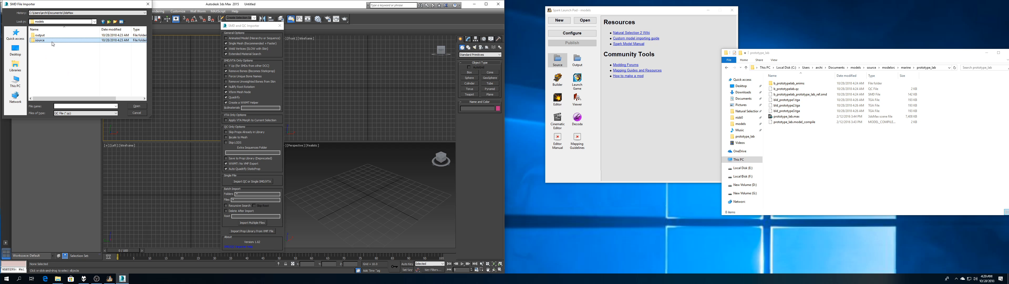
{"action": "double_click", "coordinate": [52, 40]}
{"action": "double_click", "coordinate": [52, 38]}
{"action": "double_click", "coordinate": [52, 38]}
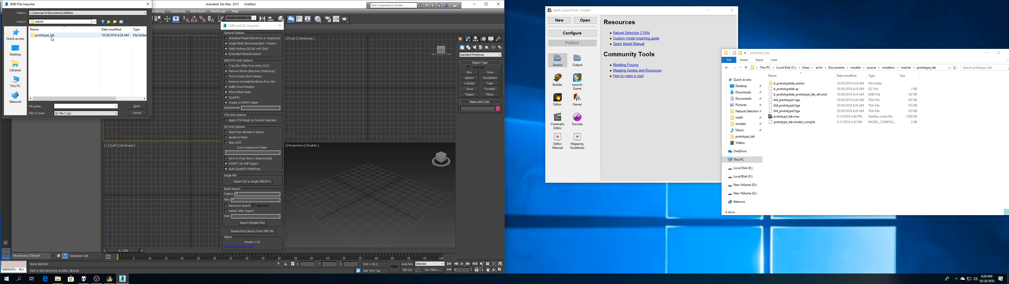
{"action": "double_click", "coordinate": [51, 36]}
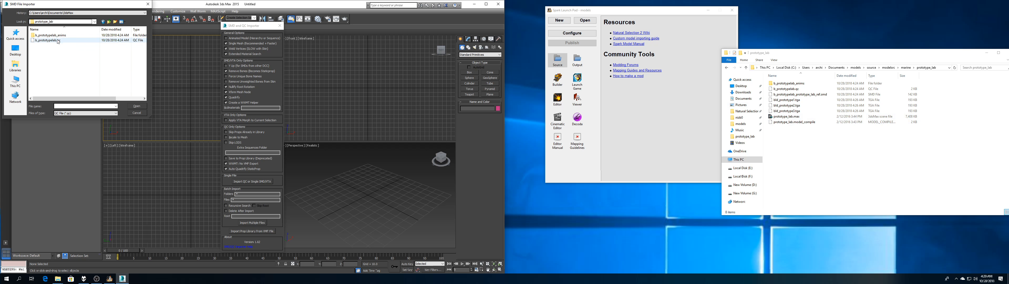
{"action": "left_click", "coordinate": [48, 40]}
{"action": "double_click", "coordinate": [47, 40]}
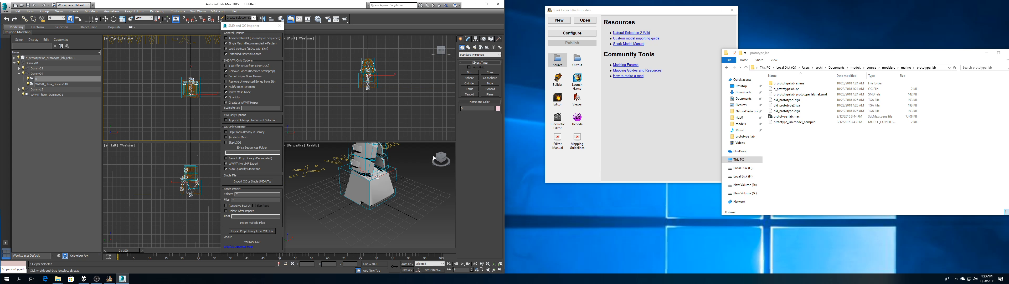
- Examine the imported prototype lab model in the perspective view and scrub through its animation
{"action": "left_click", "coordinate": [443, 163]}
{"action": "middle_click_drag", "start_coordinate": [431, 168], "coordinate": [400, 187], "text": "alt"}
{"action": "left_click_drag", "start_coordinate": [124, 250], "coordinate": [154, 243]}
{"action": "left_click", "coordinate": [382, 271]}
{"action": "left_click", "coordinate": [385, 270]}
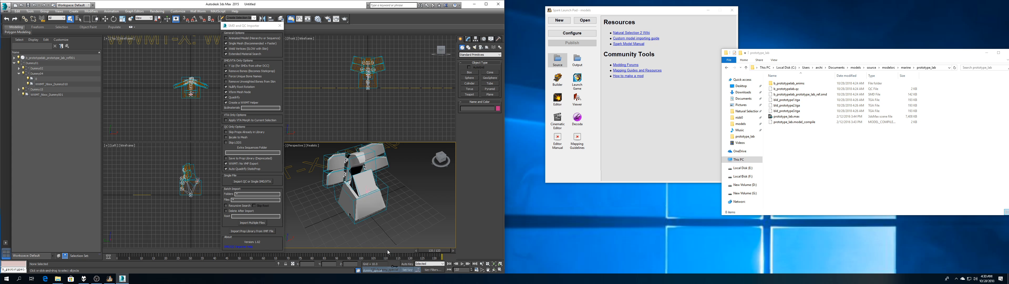
{"action": "left_click_drag", "start_coordinate": [428, 252], "coordinate": [135, 252]}
- Re-scale the animation's time range in the time configuration, using an end time of 155
{"action": "left_click", "coordinate": [477, 270]}
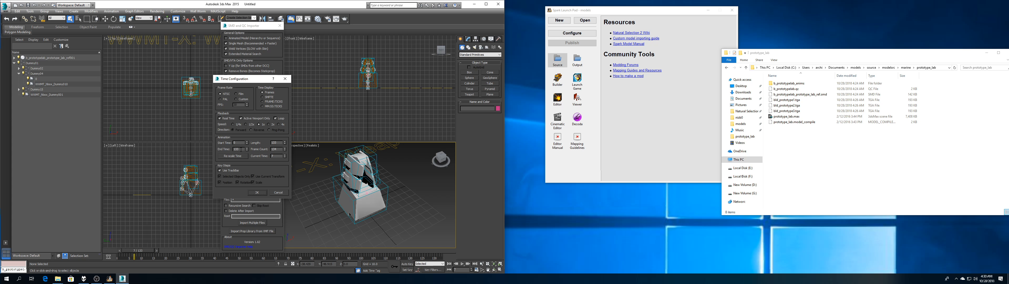
{"action": "left_click", "coordinate": [238, 150]}
{"action": "type", "text": "155"}
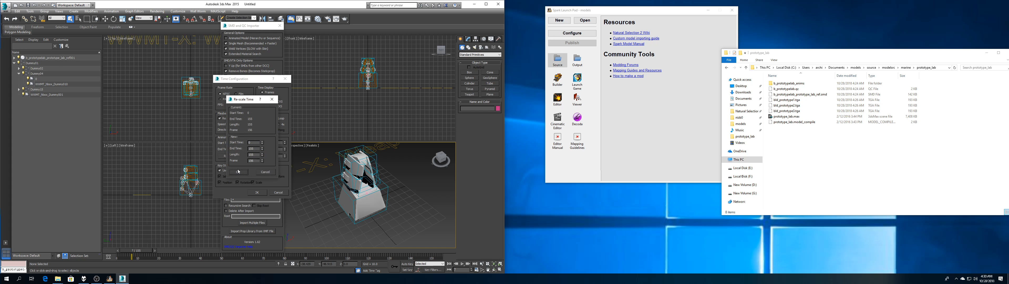
{"action": "left_click", "coordinate": [256, 192]}
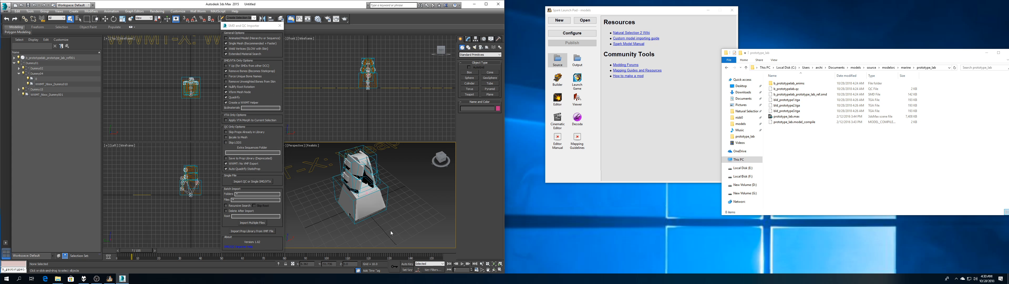
- Select all objects in the scene and scrub through the animation with everything selected
{"action": "key", "text": "ctrl+a"}
{"action": "left_click_drag", "start_coordinate": [146, 249], "coordinate": [403, 247]}
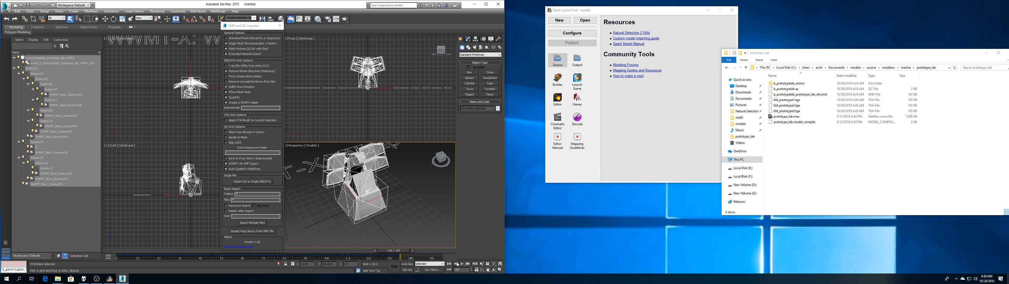
- Set the animation's end time to 136 in the time configuration
{"action": "left_click", "coordinate": [477, 269]}
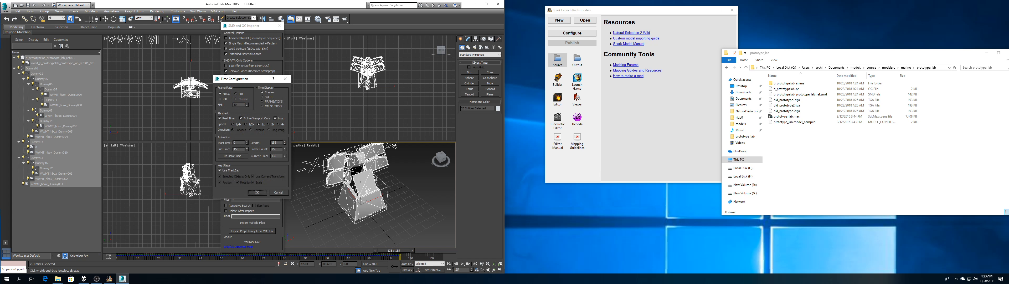
{"action": "left_click", "coordinate": [243, 149]}
{"action": "type", "text": "136"}
{"action": "left_click", "coordinate": [234, 157]}
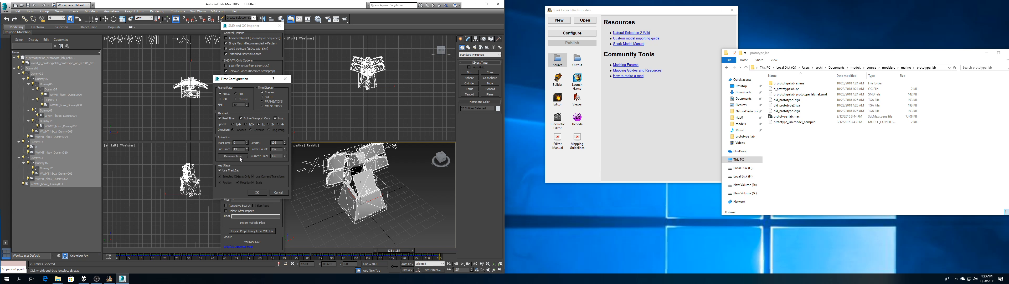
{"action": "left_click", "coordinate": [240, 163]}
{"action": "left_click", "coordinate": [257, 193]}
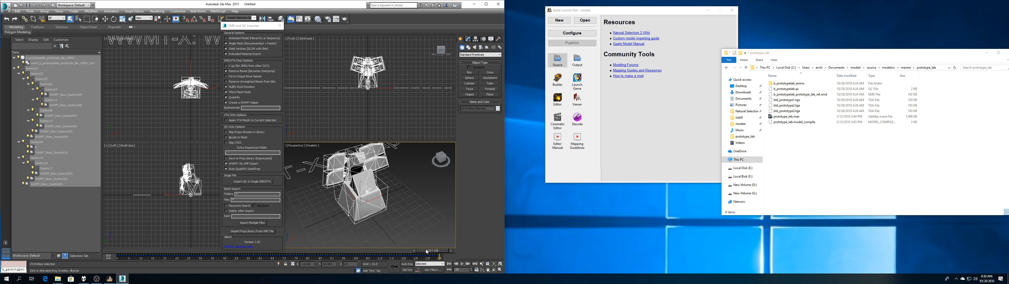
- Scrub the animation back to its start and review the time tags that mark the model's animation sequences
{"action": "left_click_drag", "start_coordinate": [427, 251], "coordinate": [138, 252]}
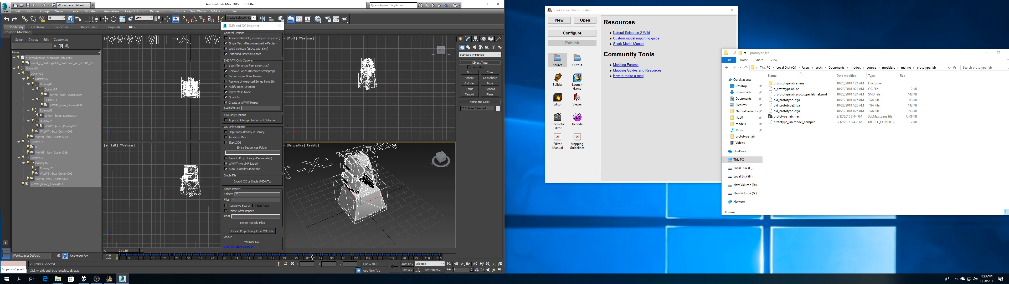
{"action": "left_click", "coordinate": [432, 228]}
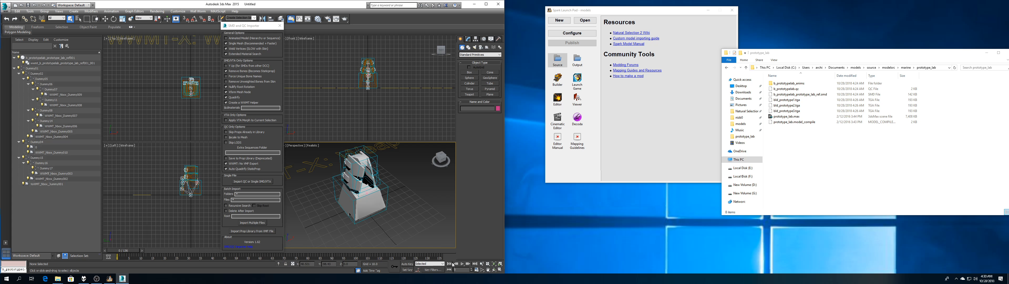
{"action": "left_click", "coordinate": [476, 270]}
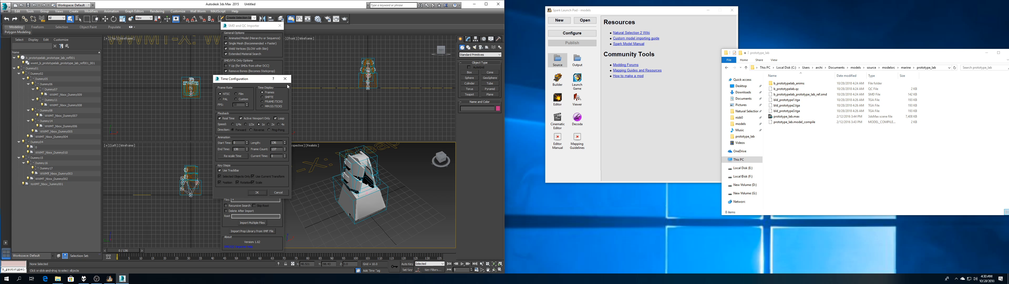
{"action": "left_click", "coordinate": [285, 78]}
{"action": "left_click", "coordinate": [358, 270]}
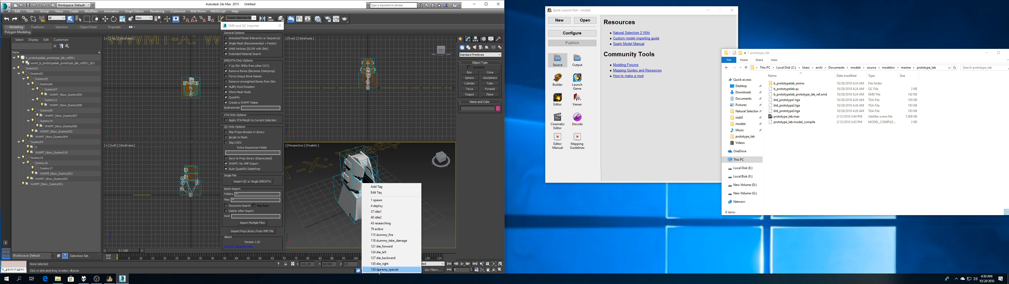
{"action": "left_click", "coordinate": [349, 214]}
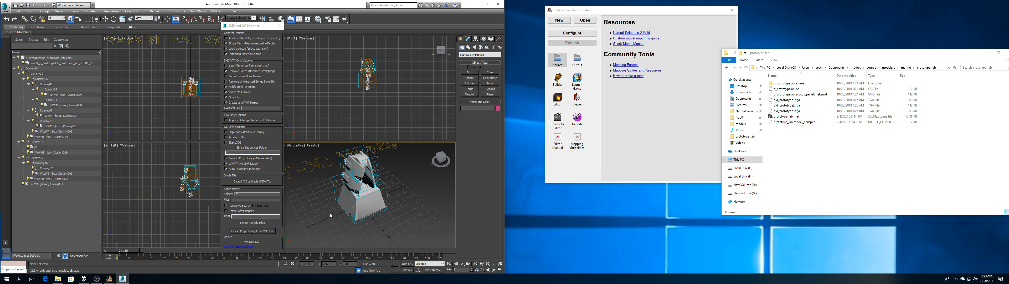
{"action": "key", "text": "ctrl+a"}
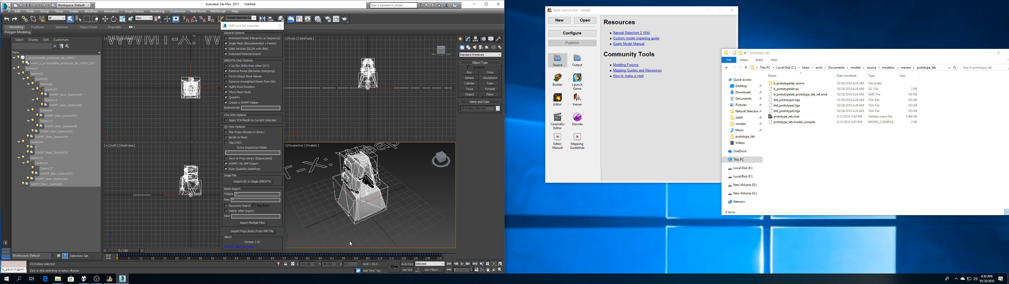
{"action": "left_click", "coordinate": [322, 209]}
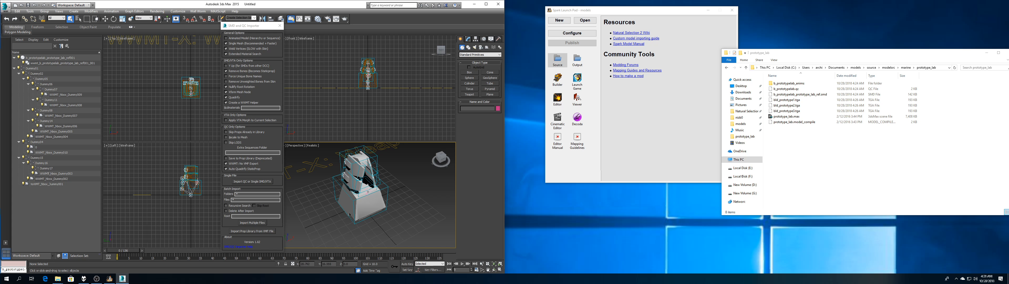
- Load all scene materials into the Slate Material Editor and frame the Multi/Sub-Object material node
{"action": "left_click", "coordinate": [318, 19]}
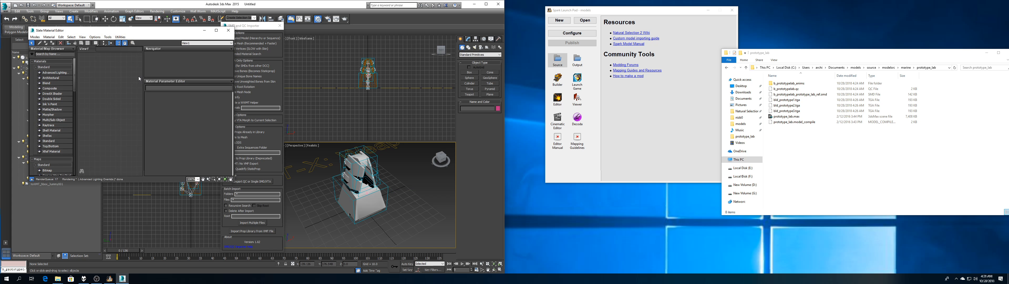
{"action": "left_click", "coordinate": [69, 37]}
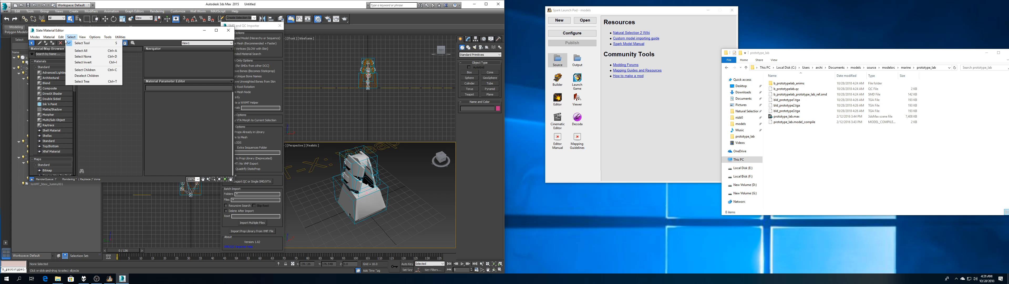
{"action": "left_click", "coordinate": [75, 50]}
{"action": "left_click", "coordinate": [51, 38]}
{"action": "left_click", "coordinate": [58, 54]}
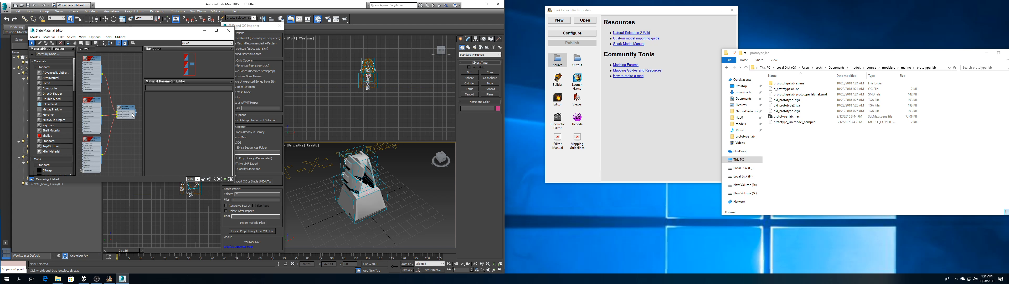
{"action": "scroll", "coordinate": [128, 111], "scroll_direction": "up", "scroll_amount": 4}
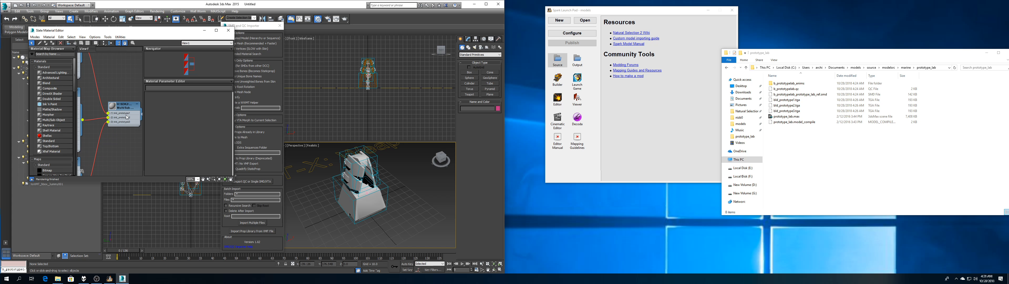
{"action": "scroll", "coordinate": [127, 123], "scroll_direction": "up", "scroll_amount": 1}
{"action": "middle_click_drag", "start_coordinate": [132, 97], "coordinate": [117, 96]}
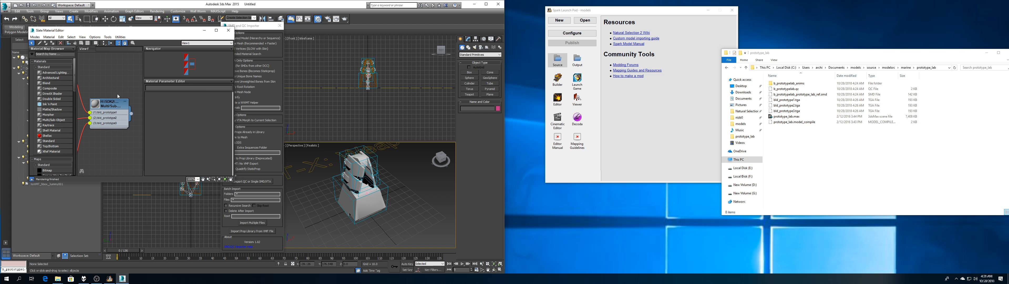
- Start a bitmap map in the diffuse color slot of the first prototype sub-material
{"action": "double_click", "coordinate": [119, 122]}
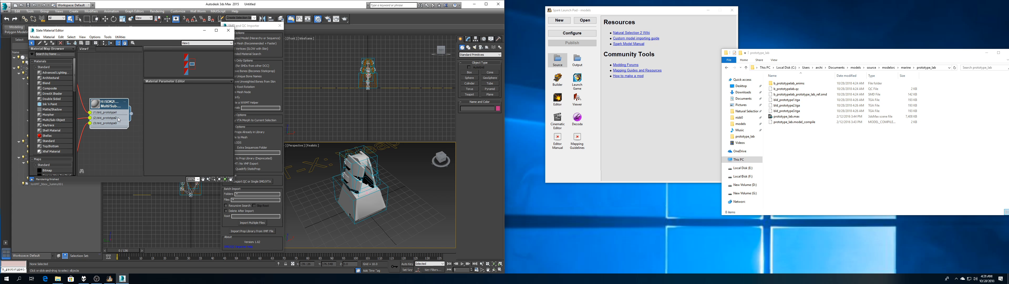
{"action": "left_click", "coordinate": [195, 122]}
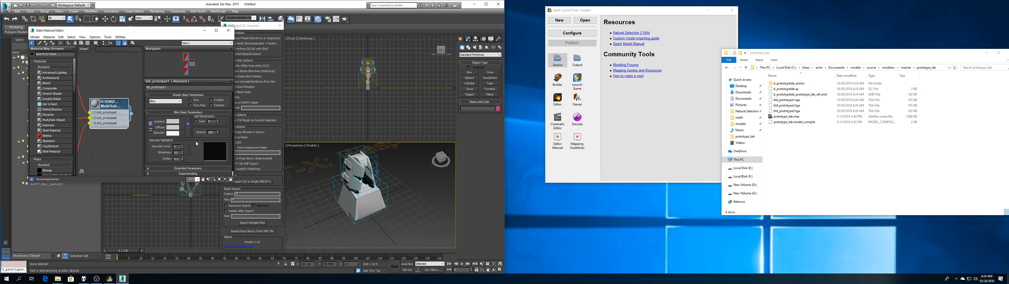
{"action": "left_click", "coordinate": [189, 174]}
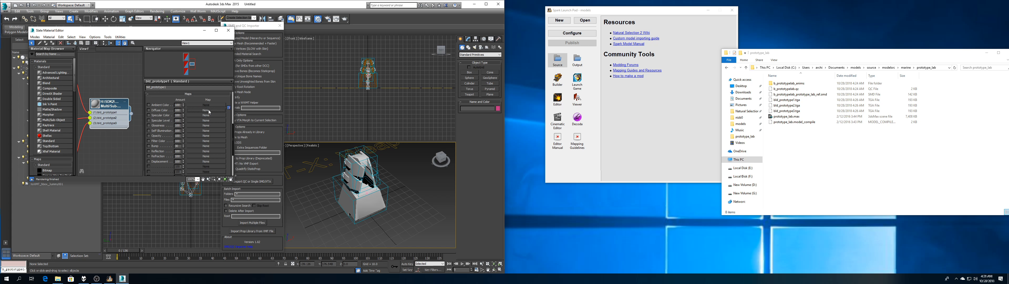
{"action": "left_click", "coordinate": [209, 110]}
{"action": "double_click", "coordinate": [459, 79]}
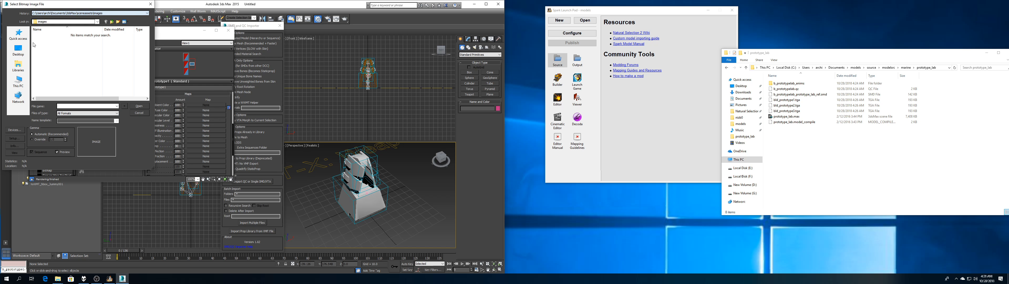
- Load bld_prototype1.tga from the marine prototype_lab source folder in Documents as the diffuse bitmap
{"action": "left_click", "coordinate": [18, 66]}
{"action": "double_click", "coordinate": [111, 36]}
{"action": "double_click", "coordinate": [51, 62]}
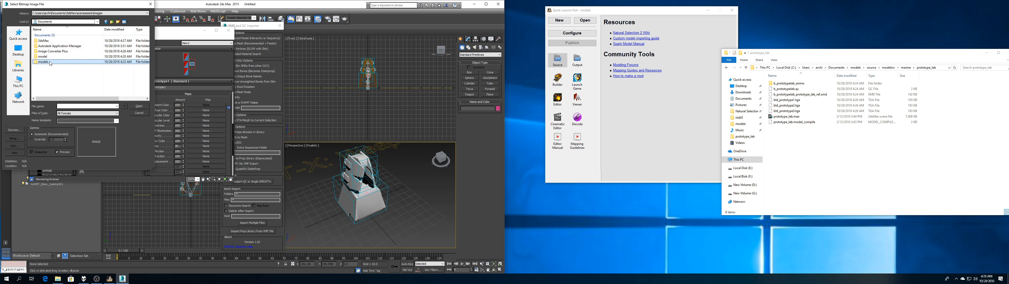
{"action": "double_click", "coordinate": [49, 42]}
{"action": "double_click", "coordinate": [49, 51]}
{"action": "double_click", "coordinate": [49, 36]}
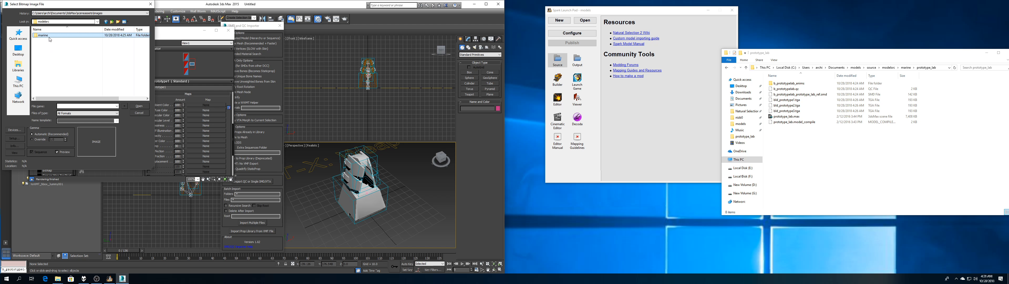
{"action": "double_click", "coordinate": [50, 36]}
{"action": "left_click", "coordinate": [55, 41]}
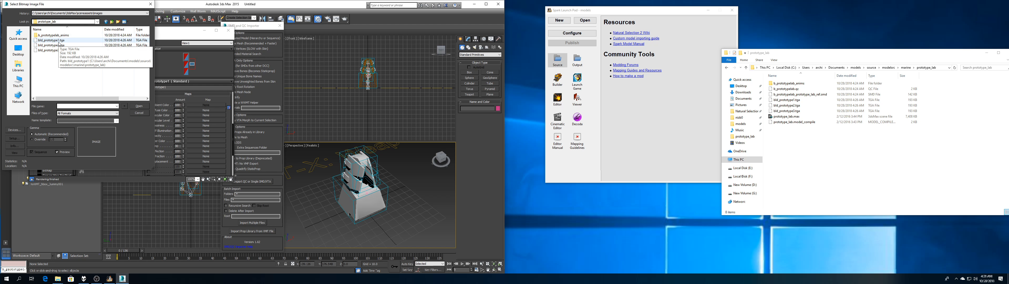
{"action": "left_click", "coordinate": [43, 153]}
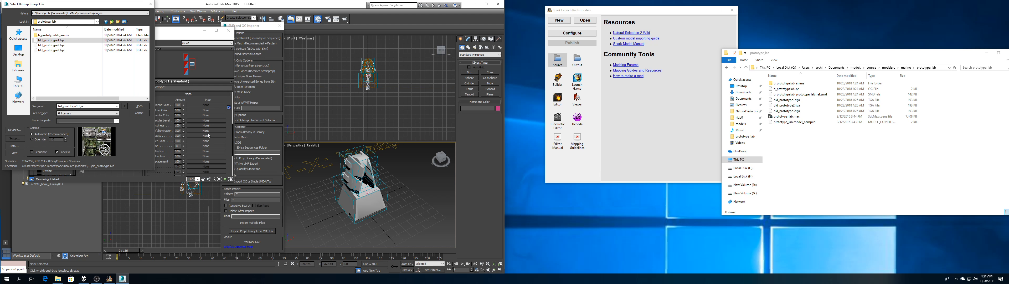
{"action": "left_click", "coordinate": [142, 106]}
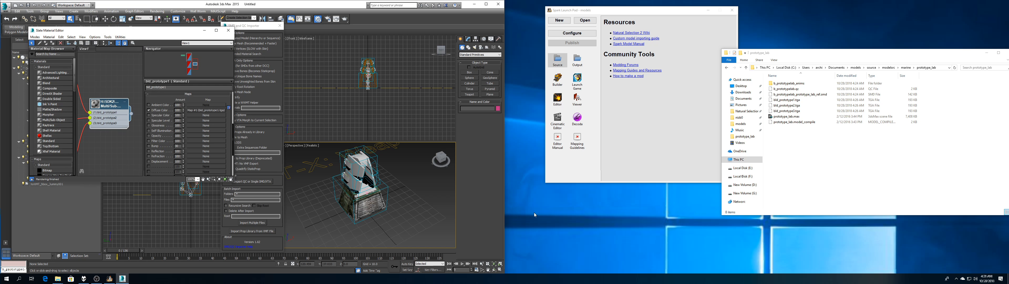
- Assign bld_prototype2.tga as the diffuse color bitmap of the second sub-material
{"action": "double_click", "coordinate": [111, 104]}
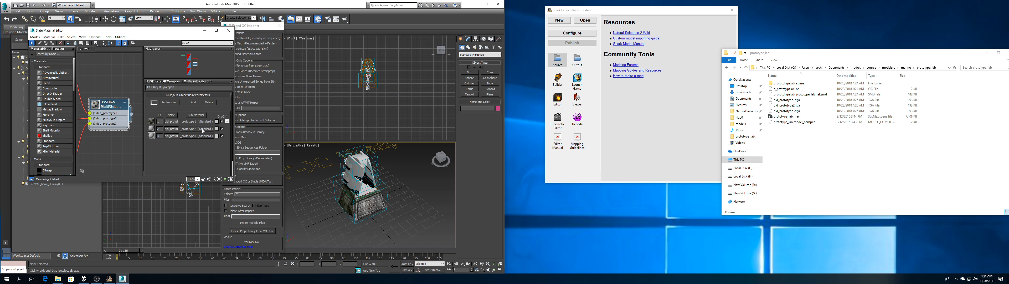
{"action": "left_click", "coordinate": [199, 128]}
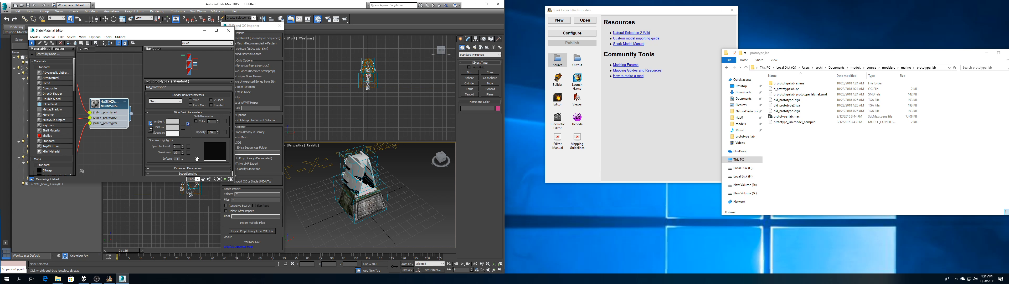
{"action": "scroll", "coordinate": [197, 159], "scroll_direction": "down", "scroll_amount": 5}
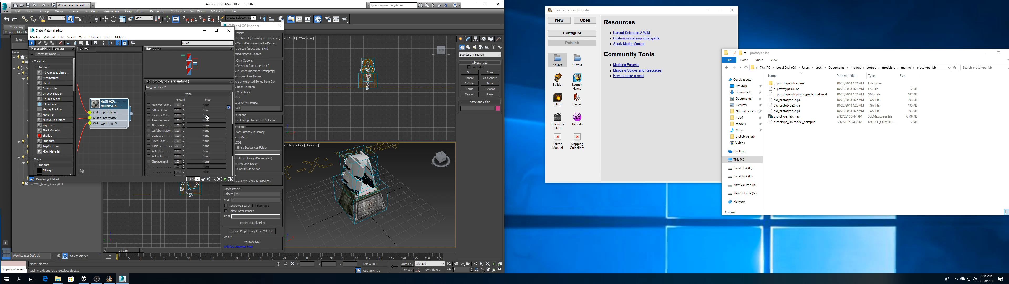
{"action": "left_click", "coordinate": [206, 111]}
{"action": "double_click", "coordinate": [219, 102]}
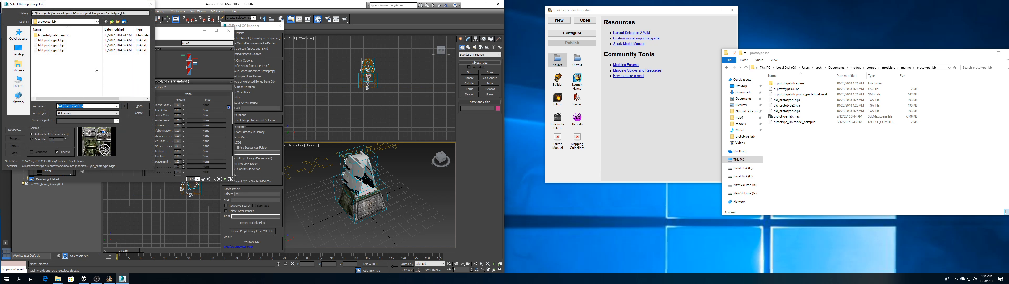
{"action": "double_click", "coordinate": [50, 45]}
- Assign bld_prototype3.tga as the diffuse color bitmap of the third sub-material and close the material editor
{"action": "double_click", "coordinate": [108, 121]}
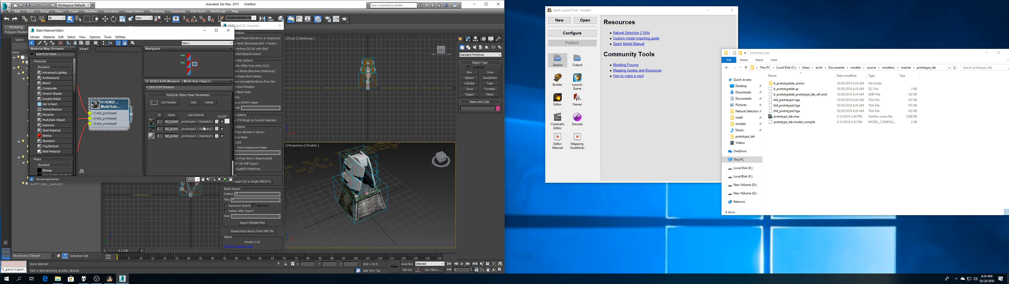
{"action": "left_click", "coordinate": [205, 138]}
{"action": "scroll", "coordinate": [196, 139], "scroll_direction": "down", "scroll_amount": 5}
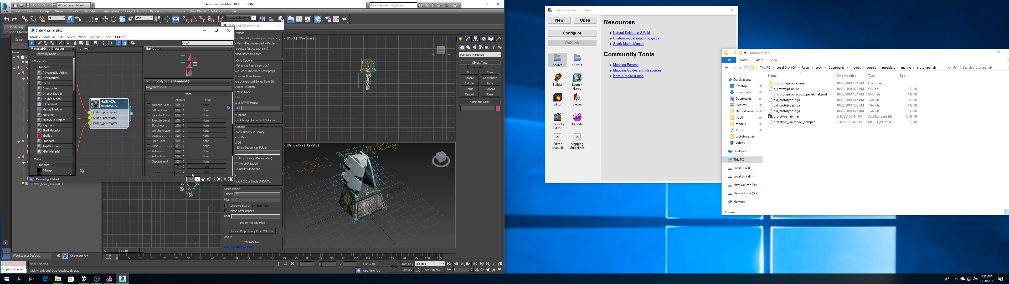
{"action": "left_click", "coordinate": [207, 111]}
{"action": "double_click", "coordinate": [212, 103]}
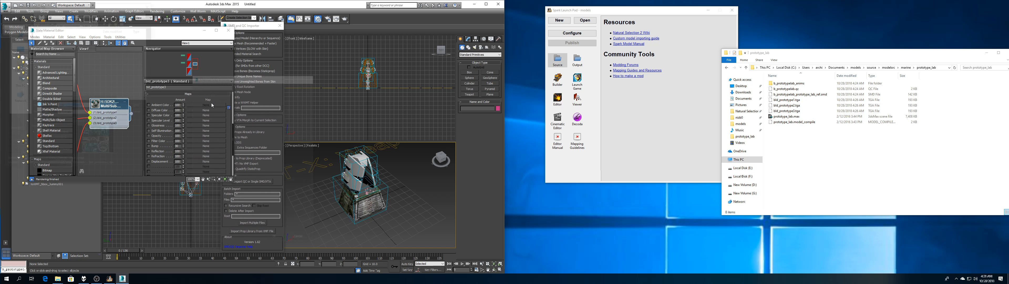
{"action": "double_click", "coordinate": [55, 50]}
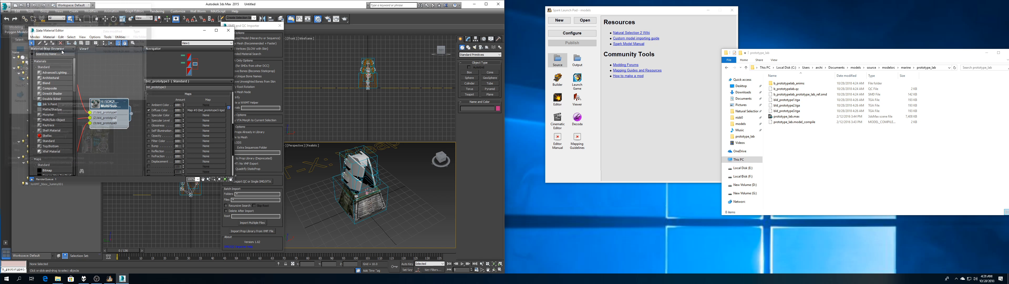
{"action": "left_click", "coordinate": [229, 30]}
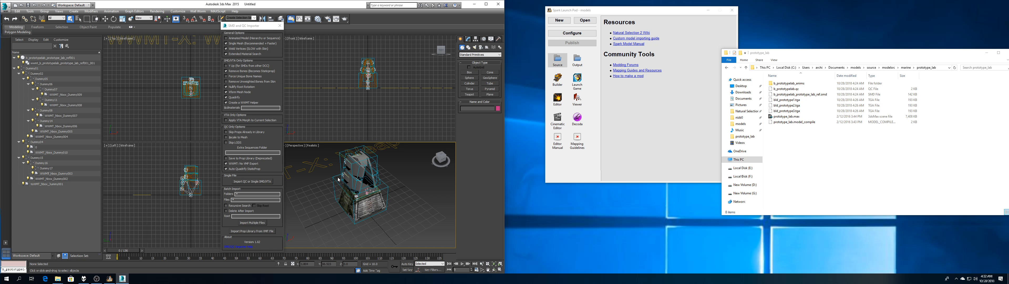
- Reload bld_prototype2.tga as the diffuse bitmap of the second prototype sub-material in the material editor
{"action": "key", "text": "m"}
{"action": "double_click", "coordinate": [109, 117]}
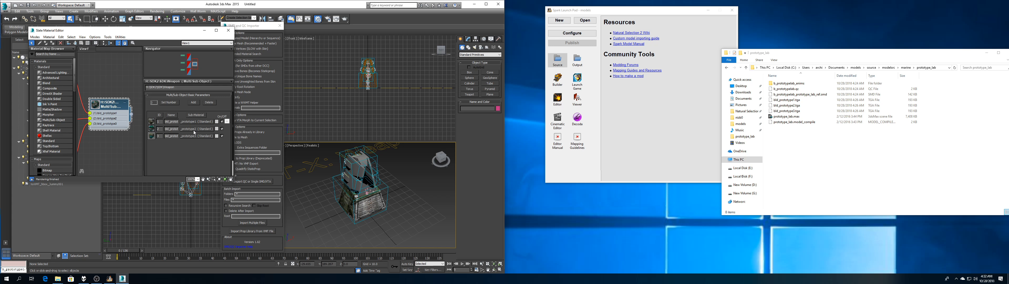
{"action": "left_click", "coordinate": [205, 102]}
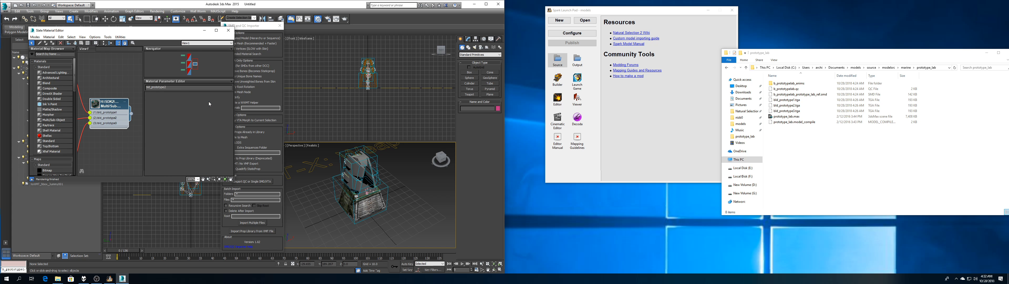
{"action": "left_click", "coordinate": [207, 160]}
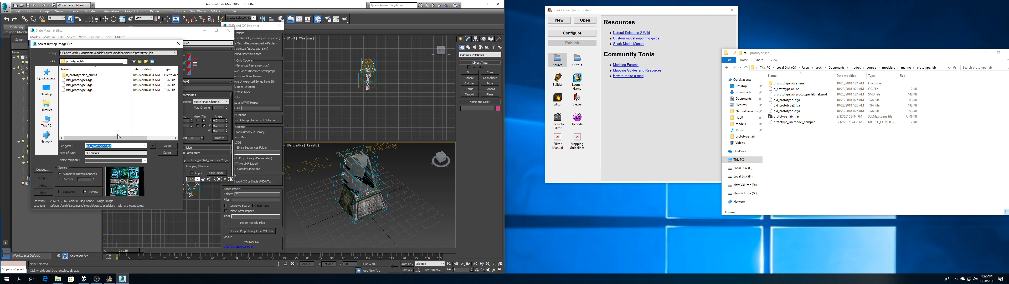
{"action": "double_click", "coordinate": [101, 85]}
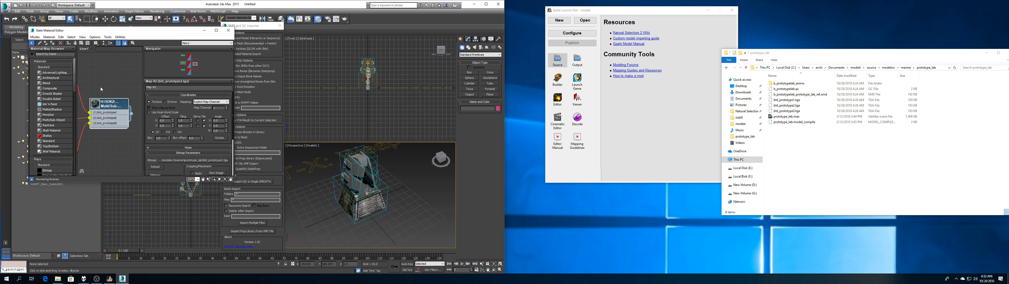
- Reload bld_prototype3.tga as the diffuse bitmap of the third prototype sub-material
{"action": "double_click", "coordinate": [111, 123]}
{"action": "left_click", "coordinate": [198, 135]}
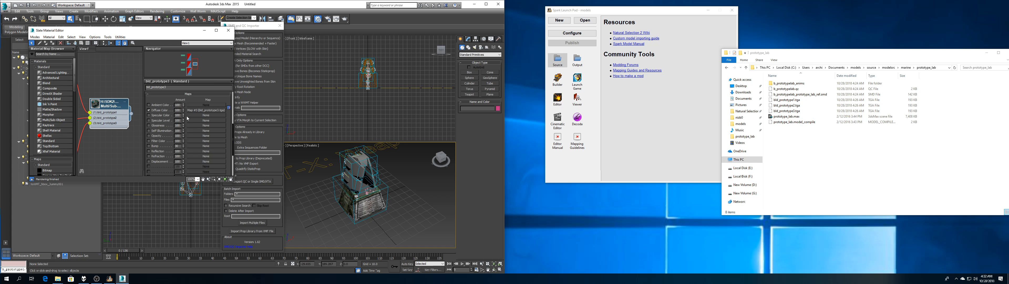
{"action": "left_click", "coordinate": [207, 113]}
{"action": "left_click", "coordinate": [195, 160]}
{"action": "double_click", "coordinate": [79, 90]}
- Examine the textured prototype lab from several angles while scrubbing through its animation
{"action": "middle_click_drag", "start_coordinate": [353, 176], "coordinate": [378, 183], "text": "alt"}
{"action": "middle_click_drag", "start_coordinate": [378, 183], "coordinate": [391, 168], "text": "alt"}
{"action": "left_click", "coordinate": [369, 166]}
{"action": "left_click", "coordinate": [368, 171]}
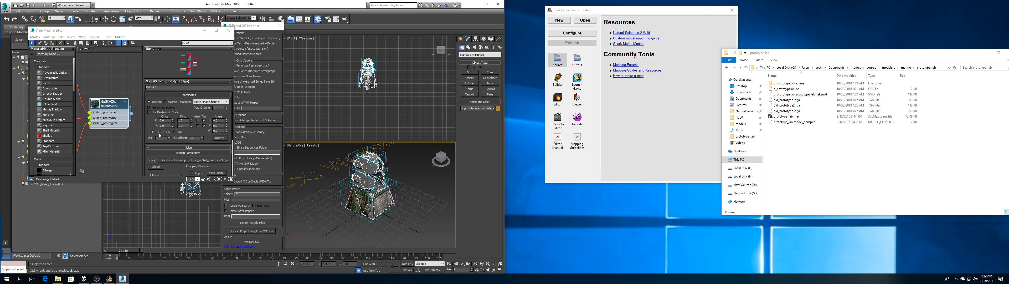
{"action": "double_click", "coordinate": [108, 104]}
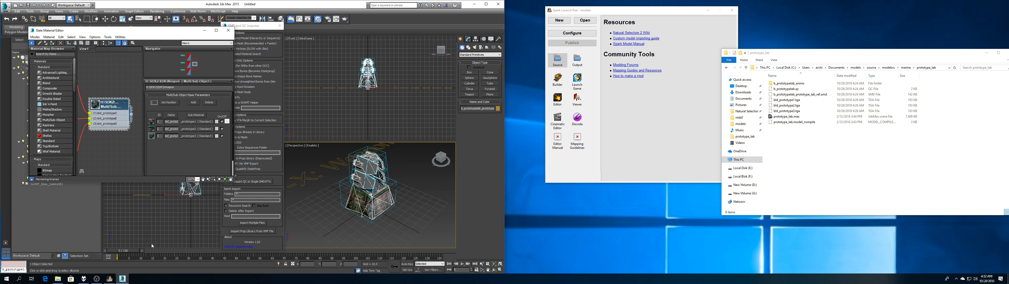
{"action": "mouse_move", "coordinate": [139, 249]}
{"action": "left_mouse_down"}
{"action": "mouse_move", "coordinate": [183, 250]}
{"action": "mouse_move", "coordinate": [125, 249]}
{"action": "left_mouse_up"}
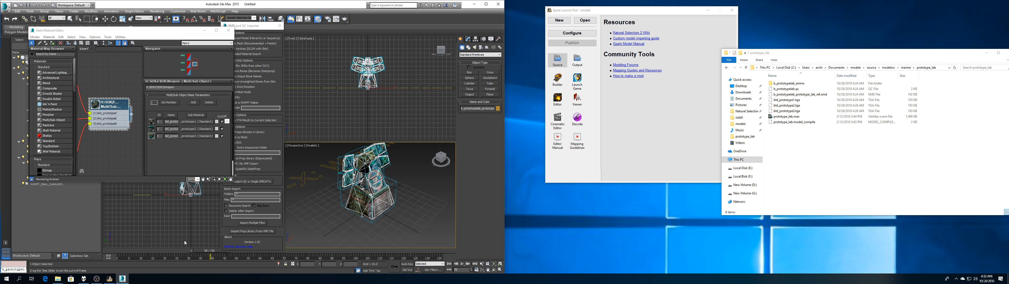
{"action": "left_click", "coordinate": [390, 220]}
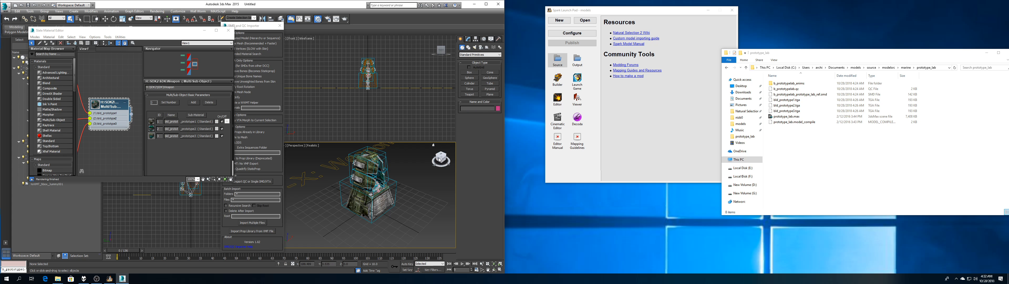
{"action": "left_click_drag", "start_coordinate": [442, 159], "coordinate": [457, 151]}
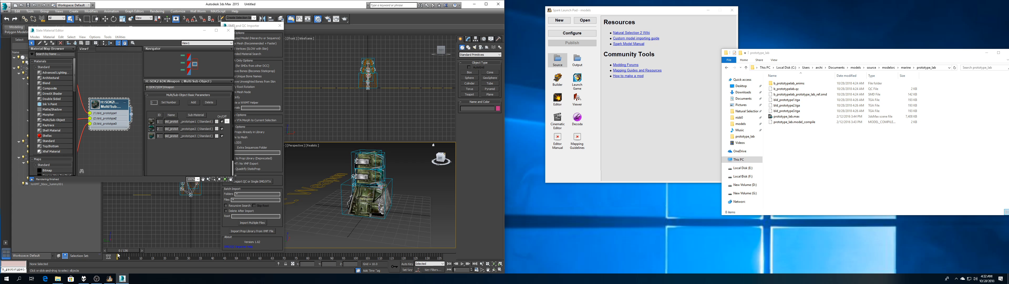
{"action": "left_click_drag", "start_coordinate": [125, 250], "coordinate": [289, 247]}
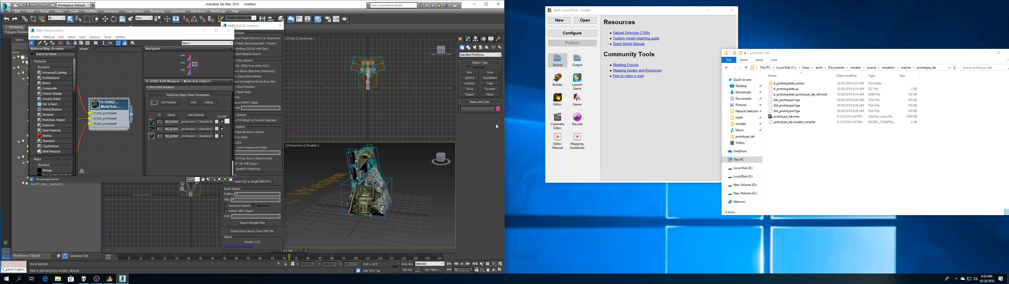
{"action": "left_click", "coordinate": [441, 160]}
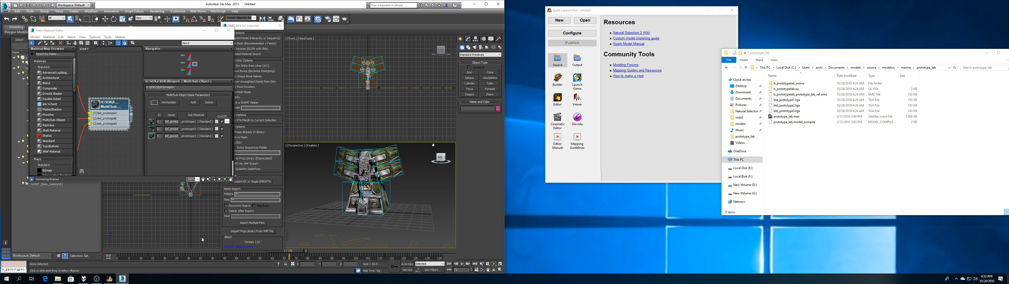
{"action": "left_click_drag", "start_coordinate": [283, 252], "coordinate": [417, 226]}
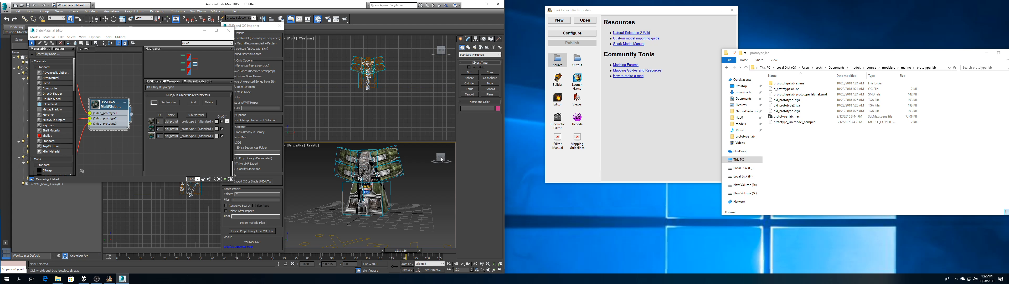
- Inspect the textures and geometry of the model's sides and base up close
{"action": "left_click_drag", "start_coordinate": [441, 159], "coordinate": [416, 162]}
{"action": "scroll", "coordinate": [359, 198], "scroll_direction": "up", "scroll_amount": 5}
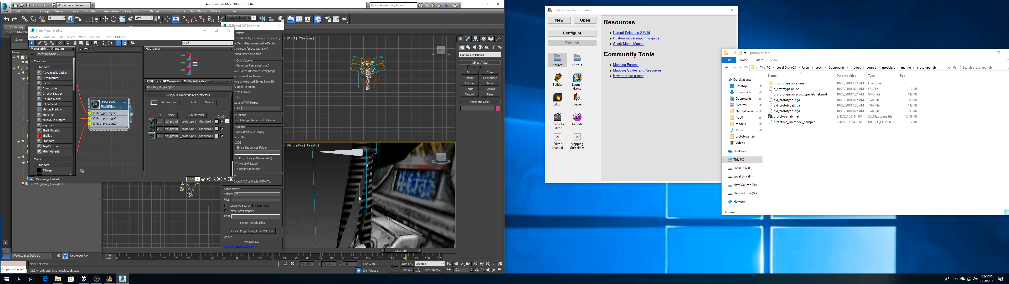
{"action": "scroll", "coordinate": [370, 191], "scroll_direction": "down", "scroll_amount": 5}
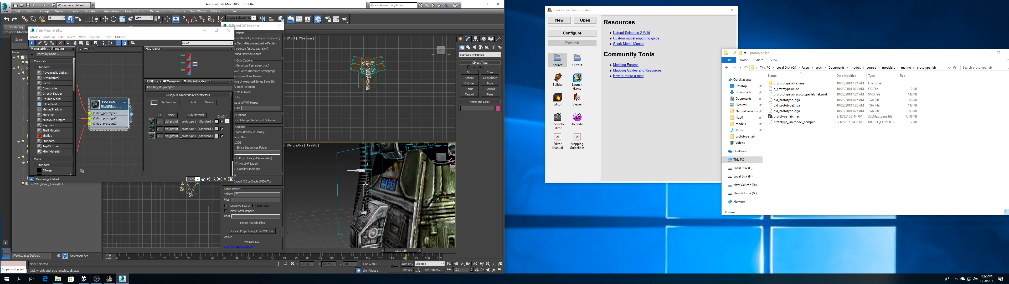
{"action": "middle_click_drag", "start_coordinate": [403, 186], "coordinate": [373, 193]}
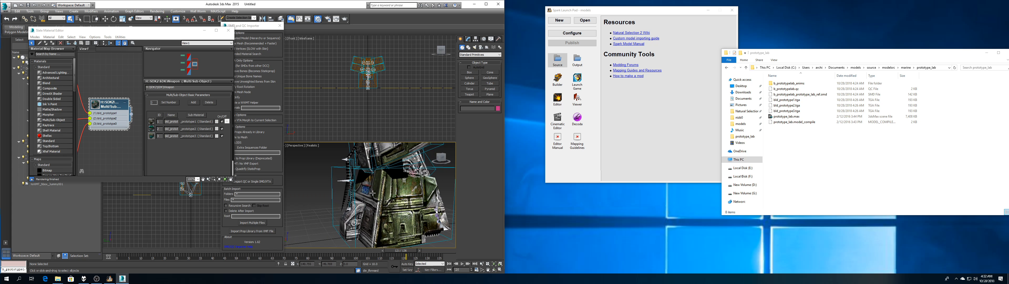
{"action": "scroll", "coordinate": [377, 174], "scroll_direction": "down", "scroll_amount": 3}
- Select the prototype lab mesh and enter vertex editing on its Editable Poly level beneath the Skin modifier
{"action": "left_click", "coordinate": [377, 184]}
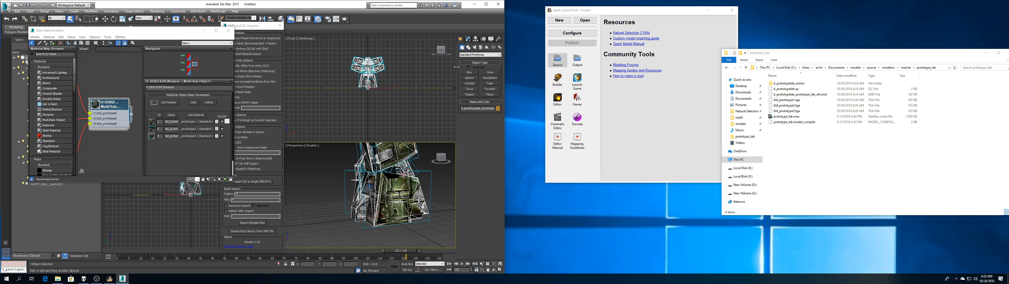
{"action": "left_click", "coordinate": [468, 39]}
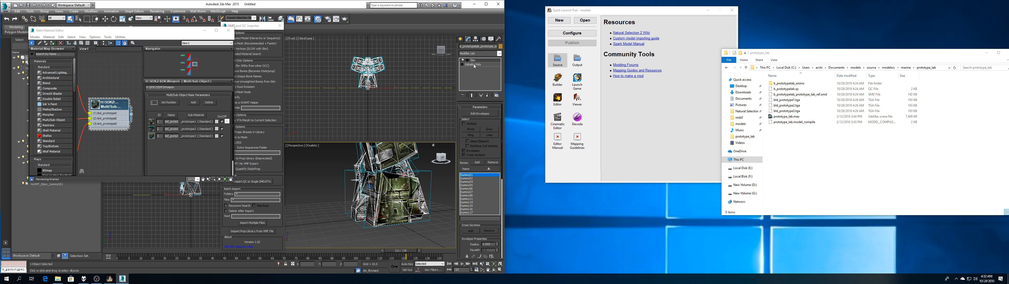
{"action": "left_click", "coordinate": [475, 65]}
{"action": "left_click", "coordinate": [257, 155]}
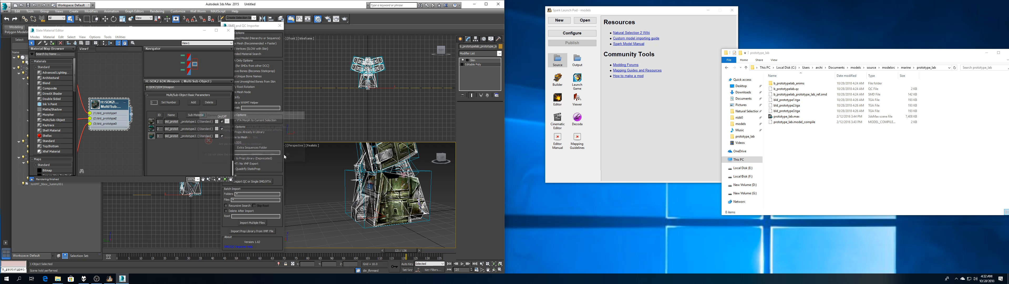
{"action": "left_click", "coordinate": [466, 113]}
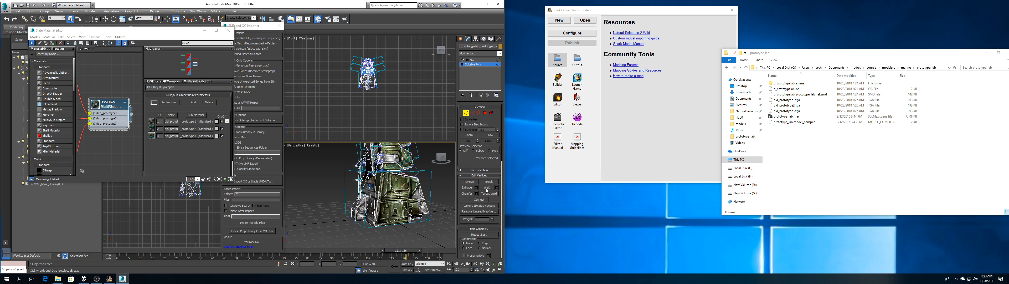
- Try to weld the vertices at the foot of the dark strut on the model's front, then return to the Skin modifier
{"action": "scroll", "coordinate": [425, 168], "scroll_direction": "up", "scroll_amount": 6}
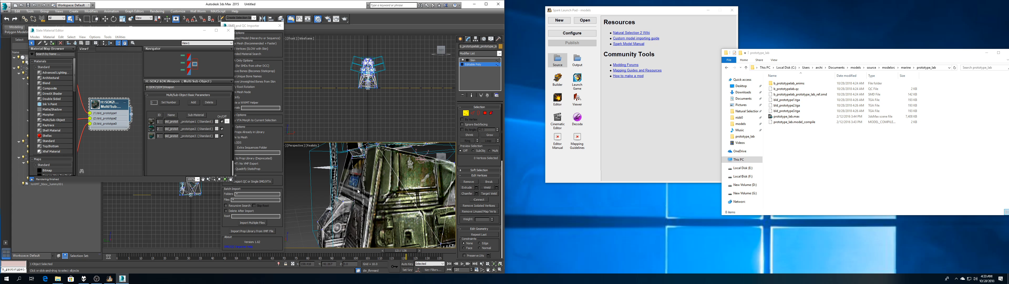
{"action": "mouse_move", "coordinate": [442, 157]}
{"action": "left_mouse_down"}
{"action": "mouse_move", "coordinate": [466, 164]}
{"action": "mouse_move", "coordinate": [438, 157]}
{"action": "mouse_move", "coordinate": [460, 154]}
{"action": "left_mouse_up"}
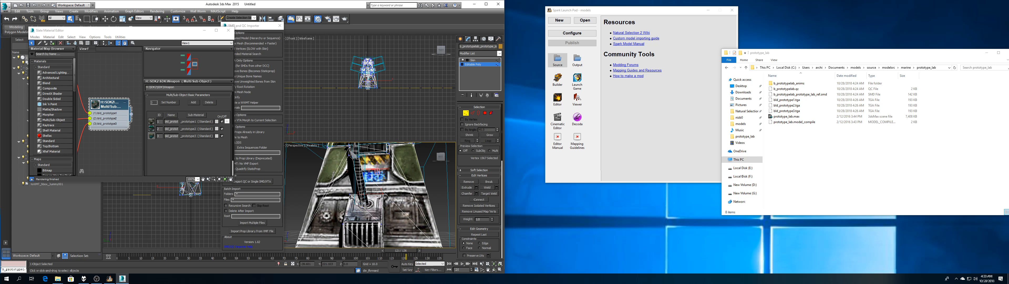
{"action": "left_click_drag", "start_coordinate": [355, 196], "coordinate": [367, 206]}
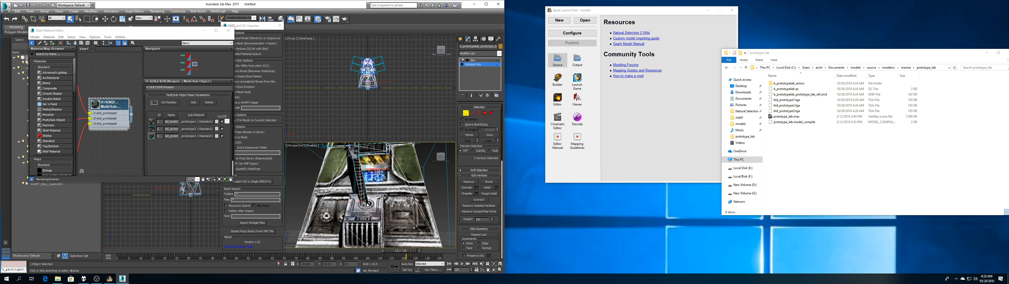
{"action": "left_click", "coordinate": [487, 187]}
{"action": "left_click_drag", "start_coordinate": [441, 157], "coordinate": [434, 153]}
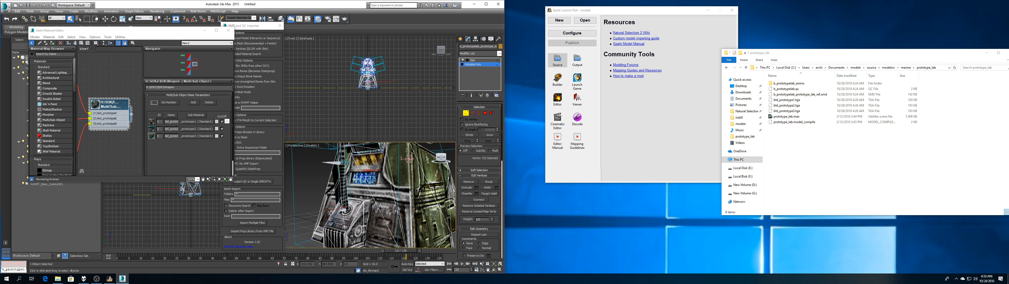
{"action": "left_click", "coordinate": [466, 113]}
{"action": "left_click", "coordinate": [472, 60]}
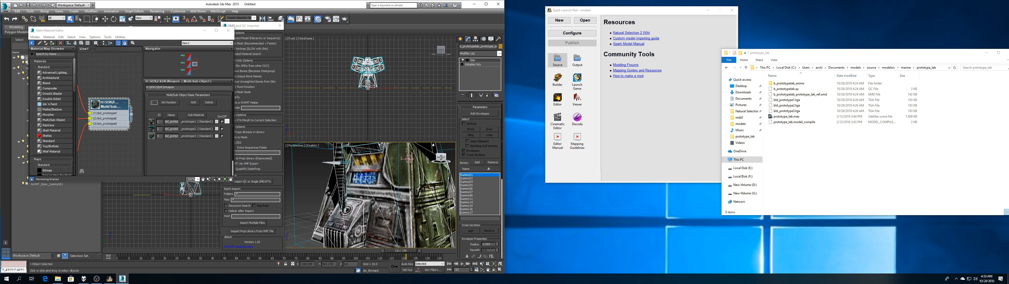
- Check the skinned mesh's deformation by scrubbing the animation back to the start and forward again
{"action": "left_click_drag", "start_coordinate": [441, 158], "coordinate": [420, 160]}
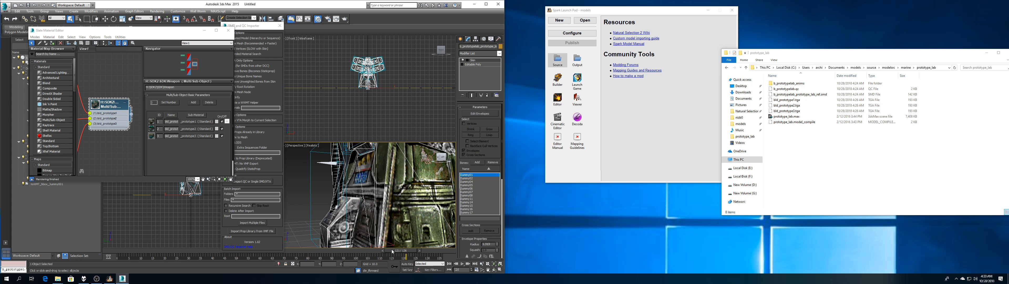
{"action": "left_click_drag", "start_coordinate": [392, 252], "coordinate": [136, 247]}
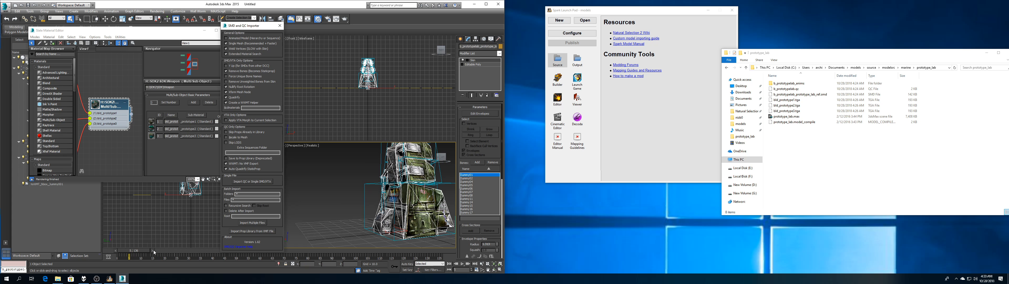
{"action": "left_click_drag", "start_coordinate": [155, 252], "coordinate": [427, 256]}
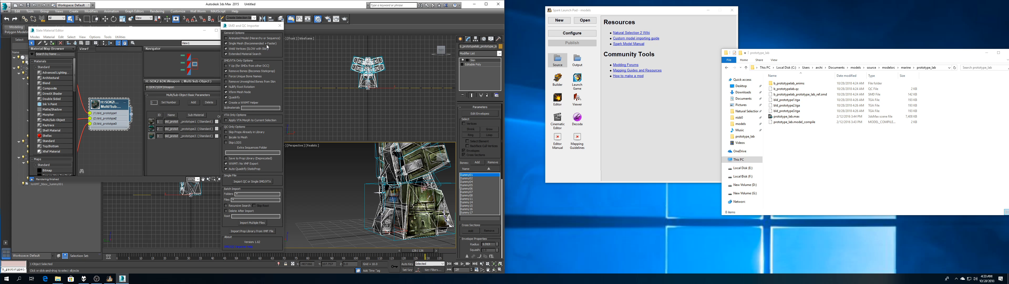
- Close the Wall Worm SMD and QC importer and the material editor
{"action": "left_click_drag", "start_coordinate": [256, 27], "coordinate": [308, 30]}
{"action": "left_click", "coordinate": [332, 29]}
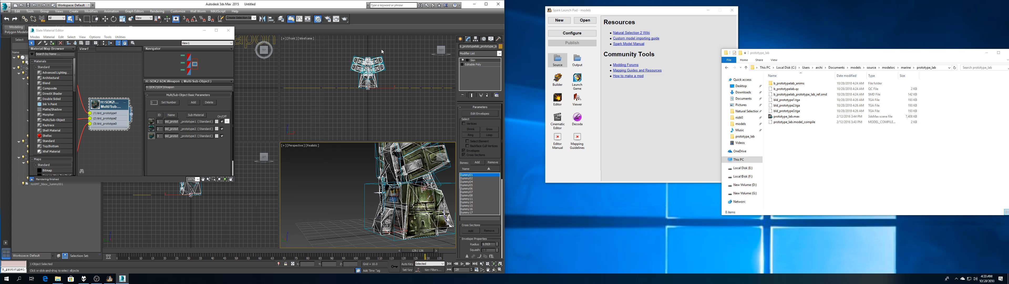
{"action": "left_click", "coordinate": [228, 31]}
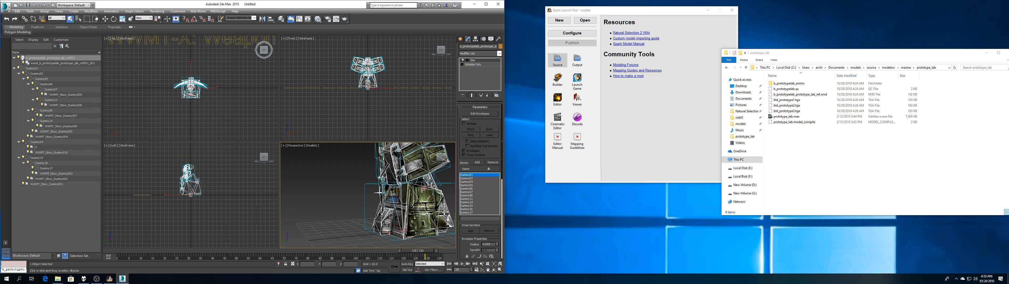
- Save the scene as prototype_lab(2018).max in the Documents\models\source\models\marine\prototype_lab folder
{"action": "left_click", "coordinate": [6, 7]}
{"action": "left_click", "coordinate": [17, 57]}
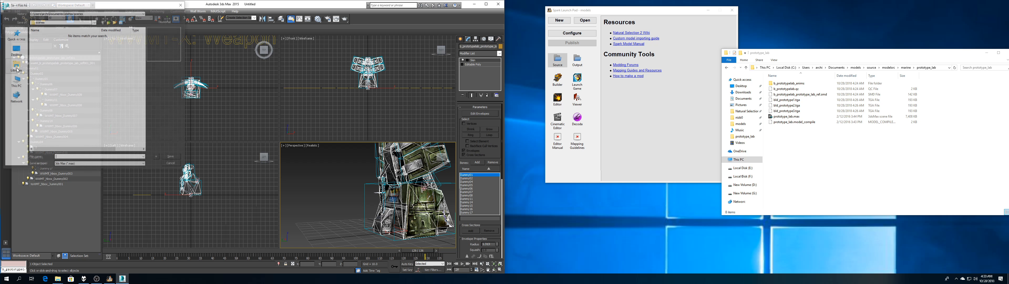
{"action": "left_click", "coordinate": [16, 66]}
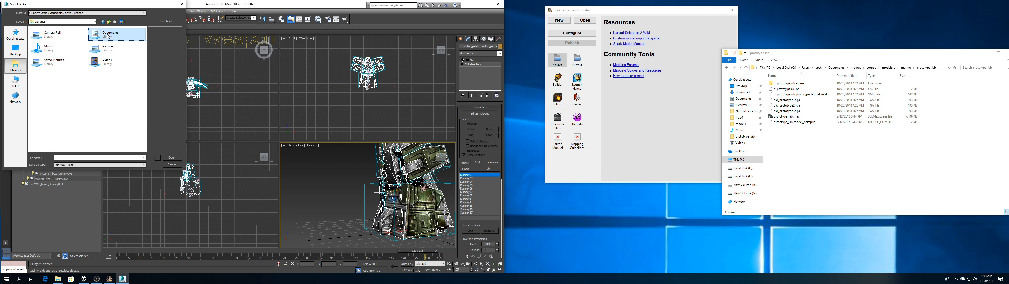
{"action": "double_click", "coordinate": [115, 48]}
{"action": "double_click", "coordinate": [45, 62]}
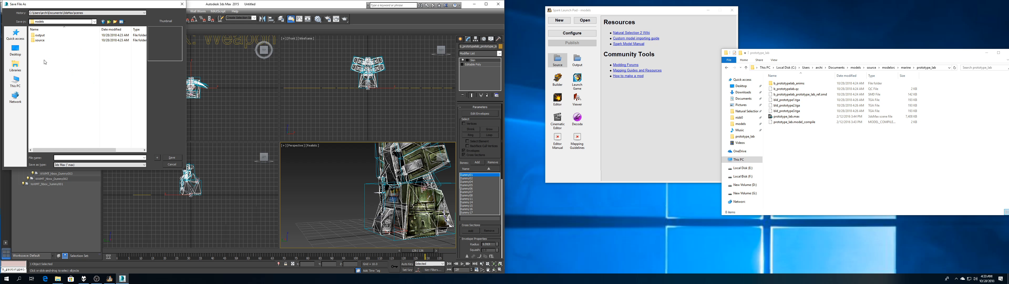
{"action": "double_click", "coordinate": [39, 41]}
{"action": "double_click", "coordinate": [42, 50]}
{"action": "double_click", "coordinate": [39, 35]}
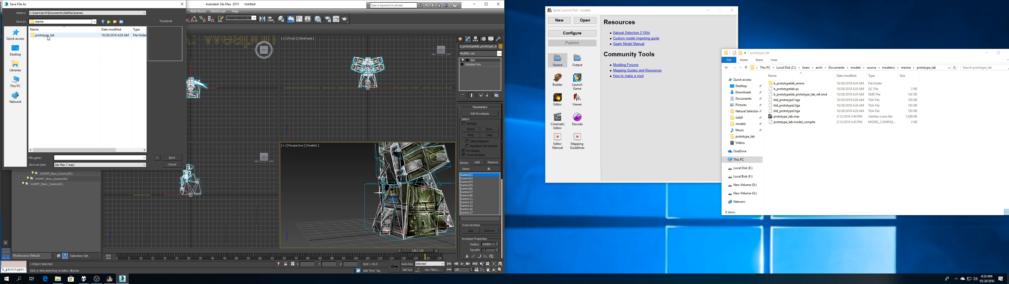
{"action": "double_click", "coordinate": [41, 35]}
{"action": "left_click", "coordinate": [58, 41]}
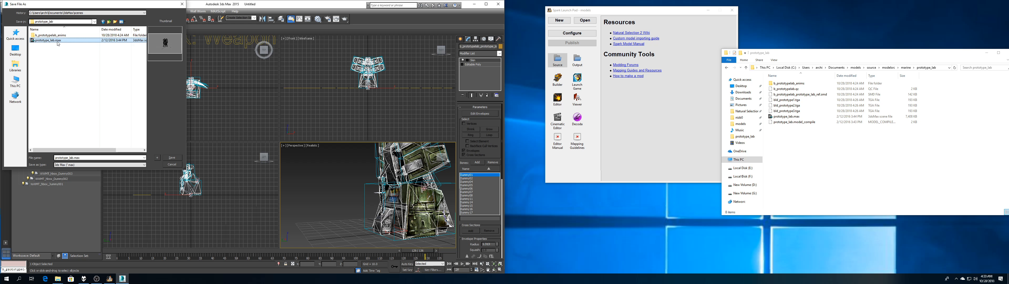
{"action": "left_click", "coordinate": [72, 157]}
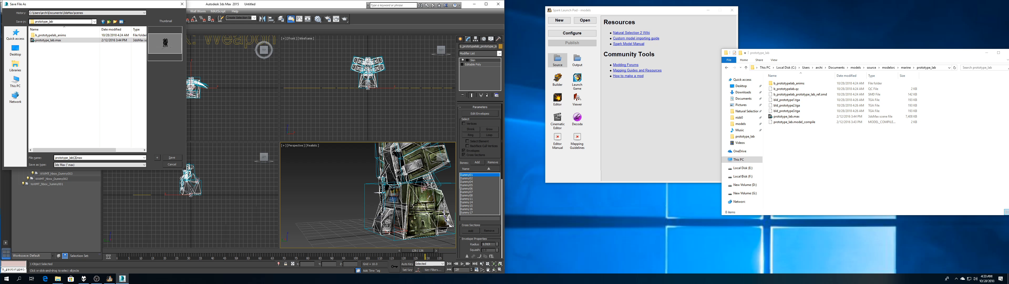
{"action": "left_click", "coordinate": [172, 158]}
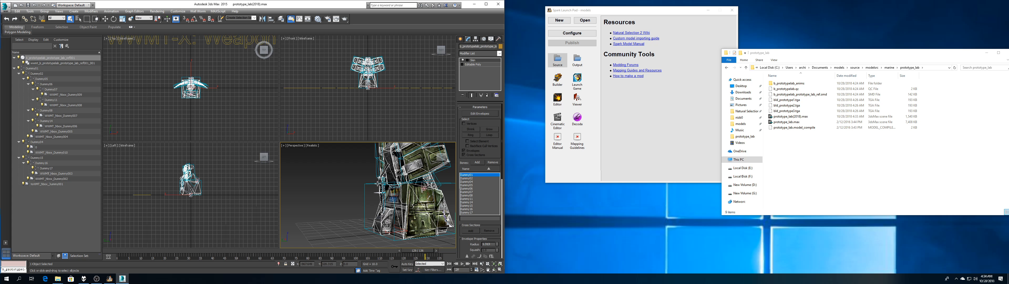
- Open prototype_lab.model_compile in Notepad++, decline the update, and move its window to the second monitor
{"action": "middle_click_drag", "start_coordinate": [377, 183], "coordinate": [370, 185], "text": "alt"}
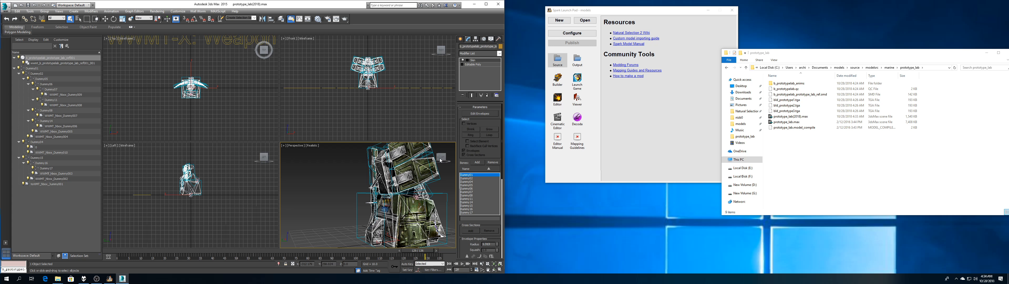
{"action": "left_click", "coordinate": [805, 129]}
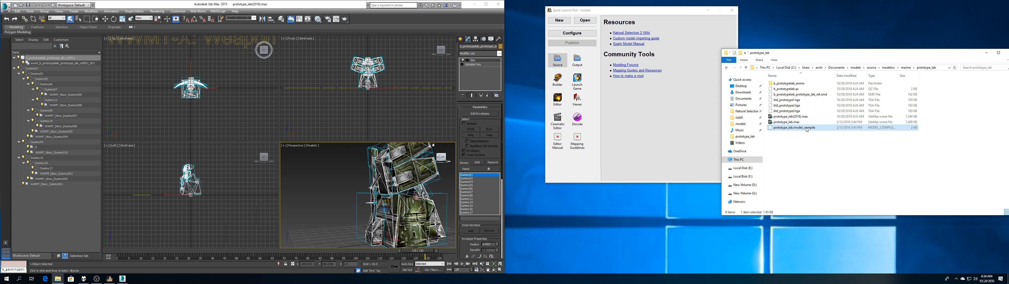
{"action": "right_click", "coordinate": [806, 129]}
{"action": "left_click", "coordinate": [811, 155]}
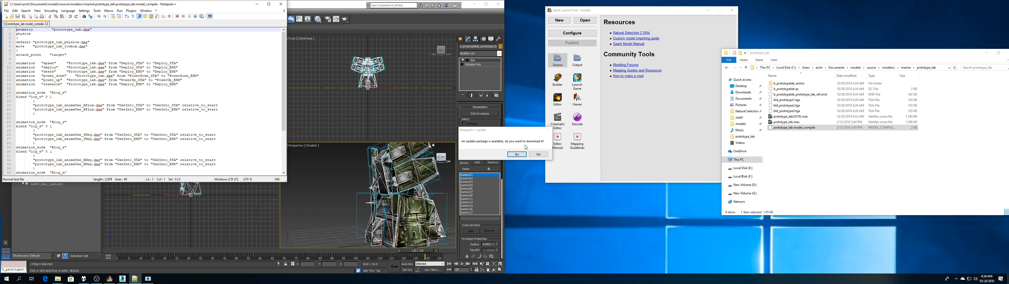
{"action": "left_click", "coordinate": [539, 154]}
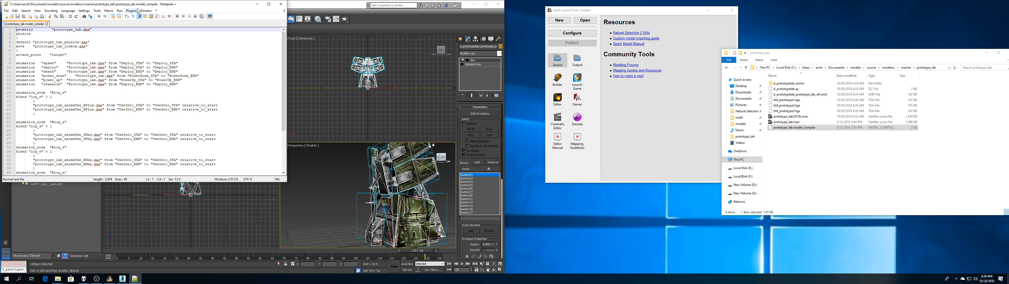
{"action": "left_click_drag", "start_coordinate": [156, 5], "coordinate": [739, 44]}
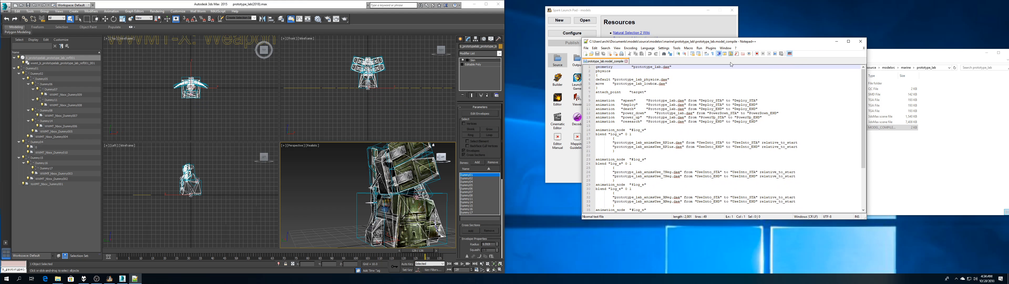
- Examine the attach_point "target" line of the compile file against the imported model, then minimize the file's window
{"action": "left_click", "coordinate": [631, 92]}
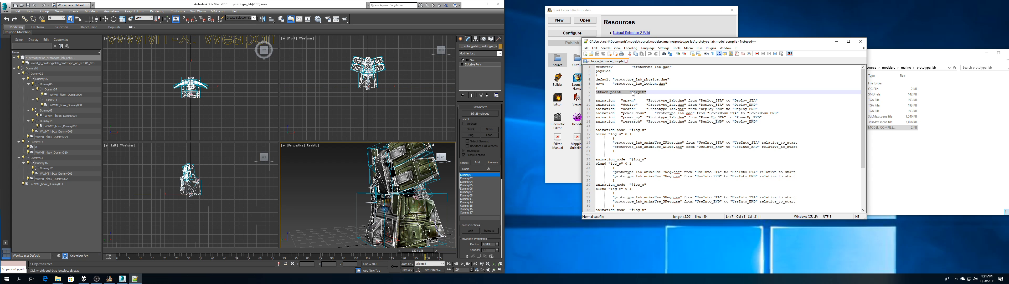
{"action": "scroll", "coordinate": [413, 225], "scroll_direction": "up", "scroll_amount": 3}
{"action": "scroll", "coordinate": [412, 226], "scroll_direction": "down", "scroll_amount": 6}
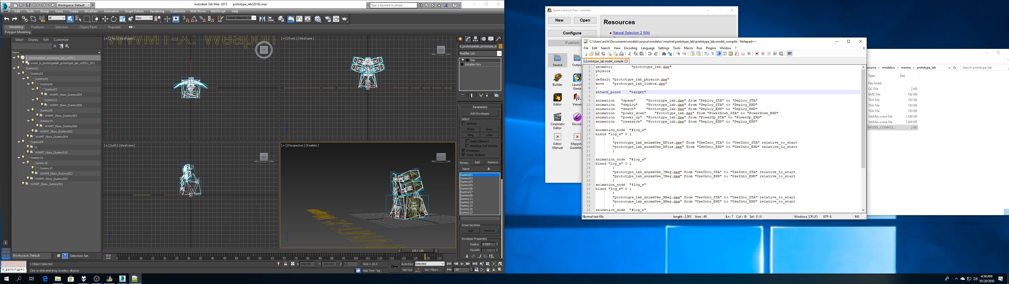
{"action": "scroll", "coordinate": [401, 218], "scroll_direction": "up", "scroll_amount": 4}
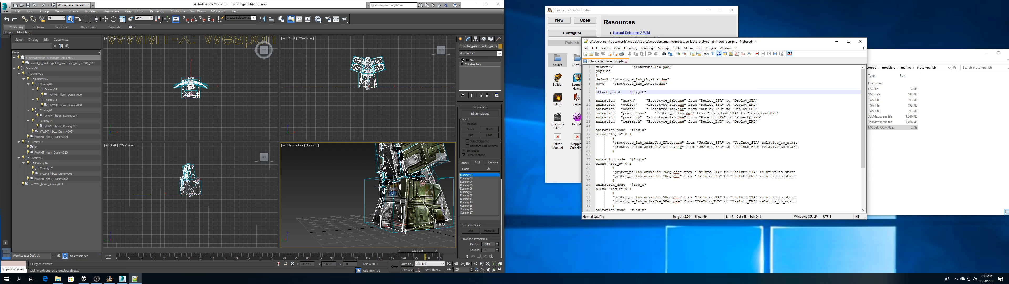
{"action": "middle_click_drag", "start_coordinate": [405, 232], "coordinate": [389, 226], "text": "alt"}
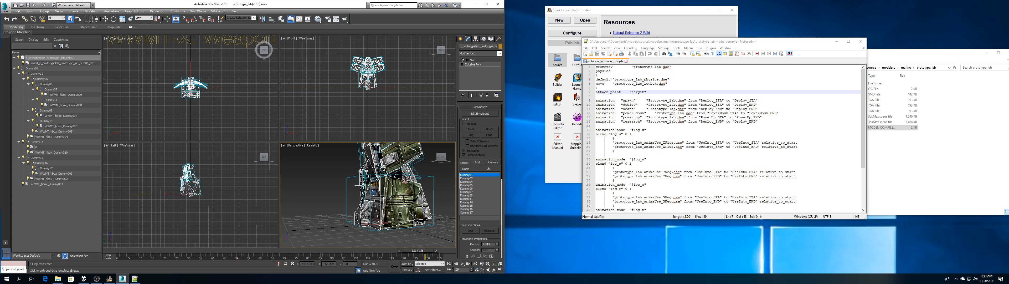
{"action": "left_click", "coordinate": [836, 41]}
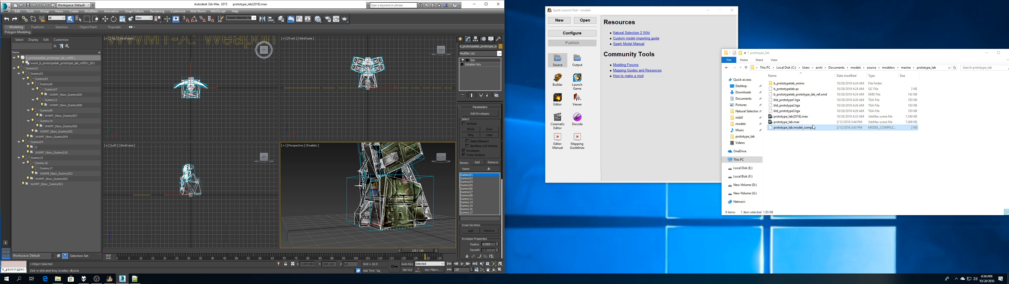
{"action": "left_click", "coordinate": [802, 117]}
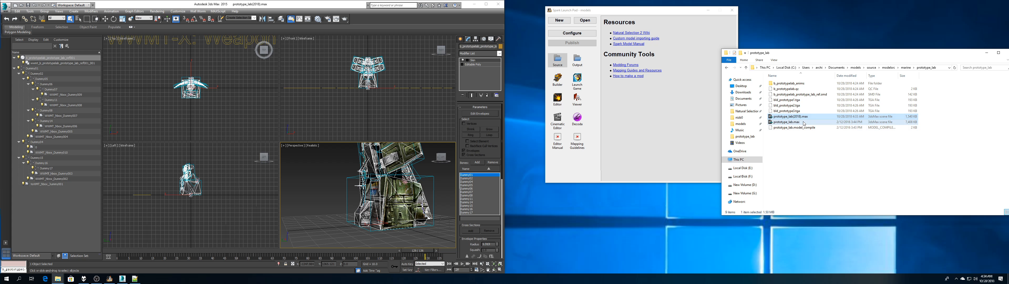
{"action": "left_click", "coordinate": [800, 122]}
{"action": "right_click", "coordinate": [800, 122]}
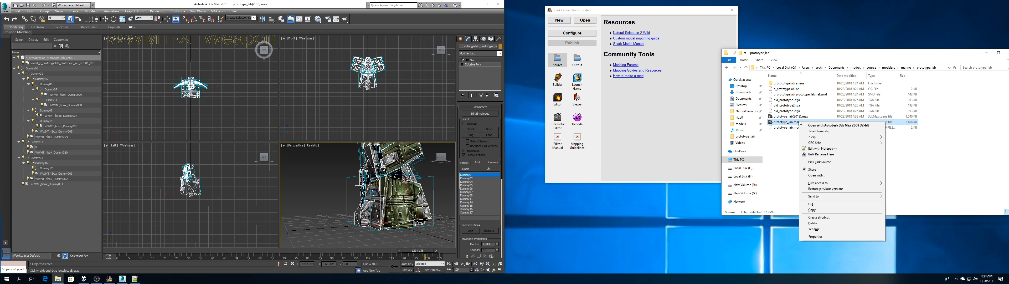
{"action": "key", "text": "Escape"}
{"action": "left_click", "coordinate": [784, 122]}
{"action": "left_click", "coordinate": [765, 141]}
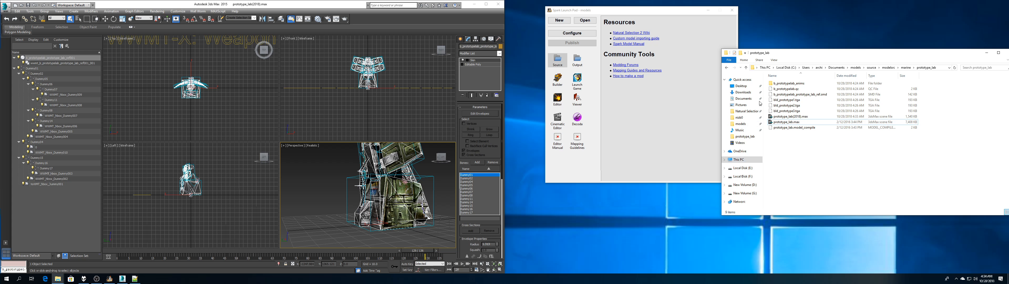
- Launch a second 3ds Max 2015 instance from its desktop shortcut, dismiss the welcome screen, and place it on the second monitor
{"action": "left_click", "coordinate": [475, 4]}
{"action": "left_click_drag", "start_coordinate": [277, 49], "coordinate": [838, 41]}
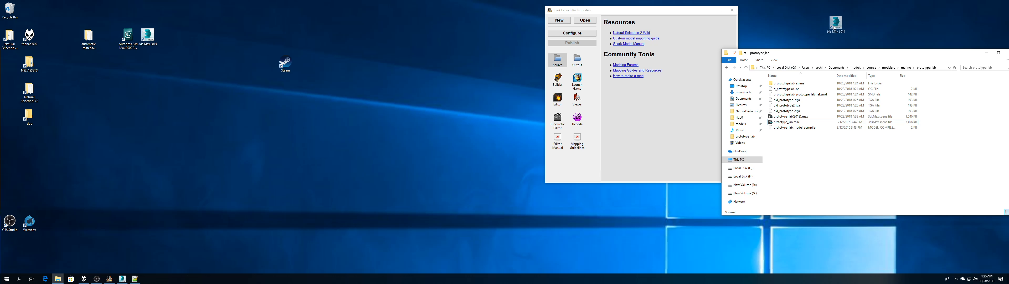
{"action": "left_click", "coordinate": [122, 278]}
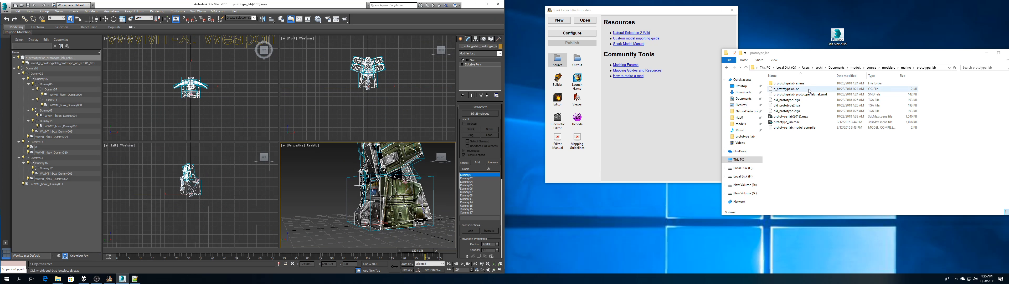
{"action": "left_click", "coordinate": [787, 122]}
{"action": "left_click", "coordinate": [837, 39]}
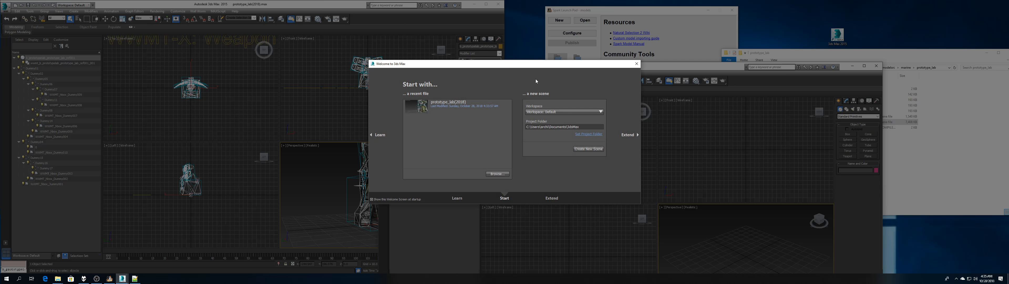
{"action": "left_click", "coordinate": [636, 64]}
{"action": "left_click_drag", "start_coordinate": [626, 69], "coordinate": [972, 1]}
- Open the original prototype_lab.max from the file explorer in the second 3ds Max instance
{"action": "key", "text": "alt+Tab"}
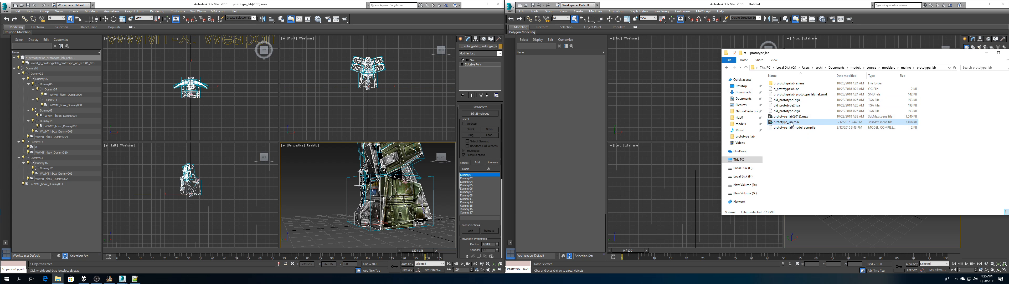
{"action": "key", "text": "alt+Tab"}
{"action": "left_click_drag", "start_coordinate": [873, 194], "coordinate": [875, 197]}
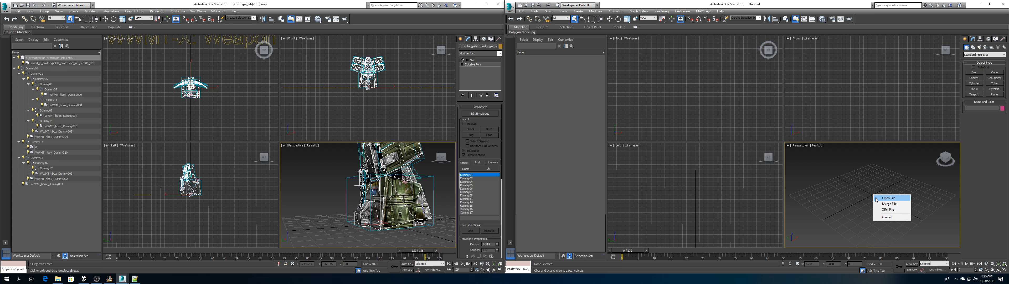
{"action": "left_click", "coordinate": [875, 197]}
{"action": "left_click", "coordinate": [794, 182]}
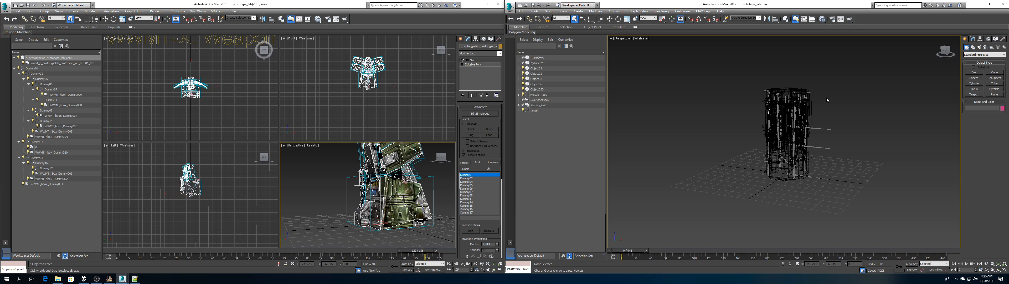
- Show the original prototype lab shaded with edged faces and inspect it with its animation advanced
{"action": "left_click_drag", "start_coordinate": [944, 50], "coordinate": [953, 54]}
{"action": "mouse_move", "coordinate": [631, 251]}
{"action": "left_mouse_down"}
{"action": "mouse_move", "coordinate": [940, 219]}
{"action": "mouse_move", "coordinate": [810, 219]}
{"action": "left_mouse_up"}
{"action": "left_click", "coordinate": [641, 38]}
{"action": "left_click", "coordinate": [652, 51]}
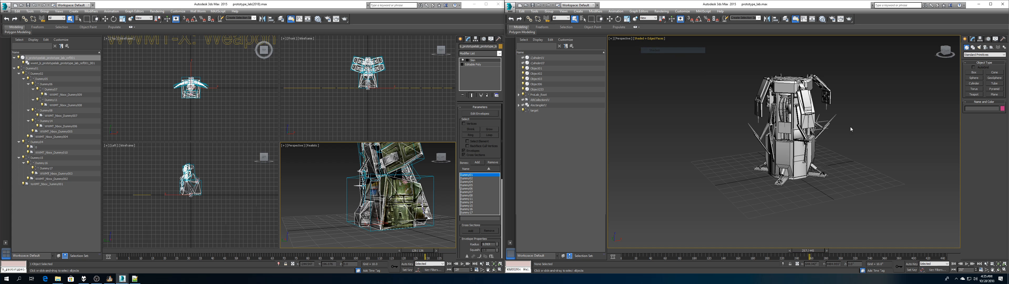
{"action": "mouse_move", "coordinate": [705, 126]}
{"action": "middle_mouse_down", "text": "alt"}
{"action": "mouse_move", "coordinate": [735, 153]}
{"action": "mouse_move", "coordinate": [740, 98]}
{"action": "middle_mouse_up", "text": "alt"}
- Select the target object in the original scene and examine where it sits on the model
{"action": "left_click", "coordinate": [526, 111]}
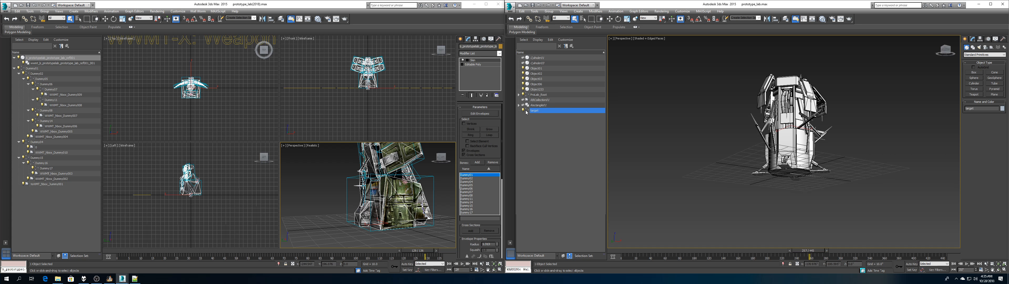
{"action": "left_click_drag", "start_coordinate": [946, 49], "coordinate": [850, 112]}
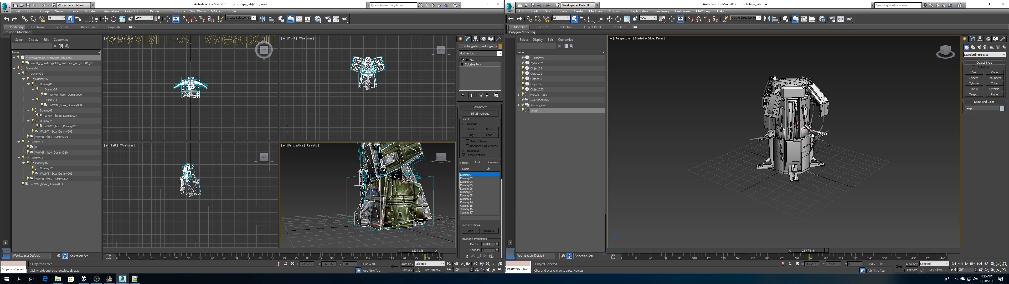
{"action": "left_click", "coordinate": [522, 112]}
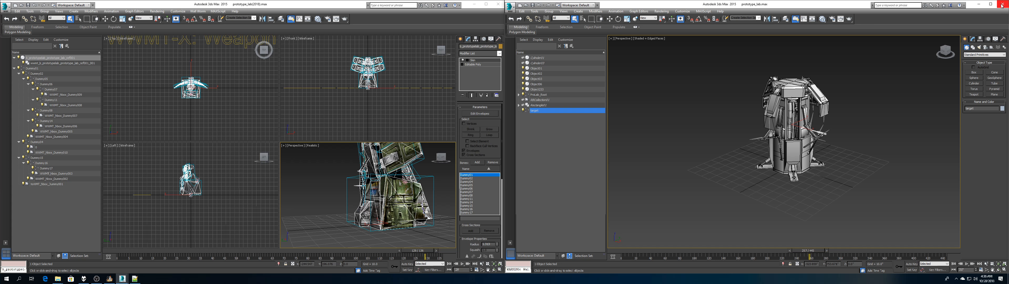
{"action": "key", "text": "z"}
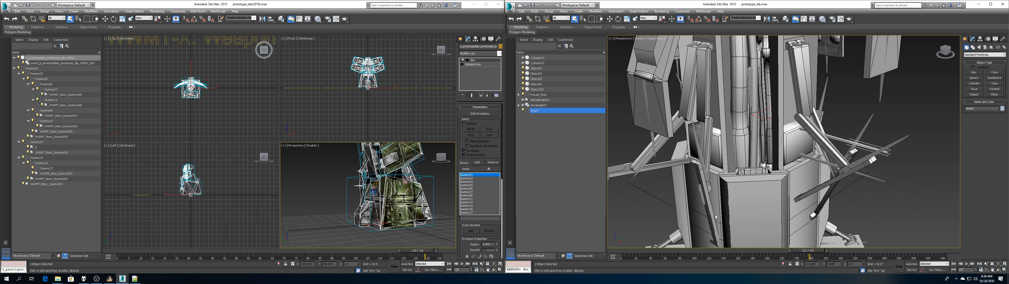
- Scrub the original scene's animation back to the start and close that 3ds Max instance without saving
{"action": "left_click_drag", "start_coordinate": [818, 252], "coordinate": [631, 248]}
{"action": "left_click", "coordinate": [1003, 3]}
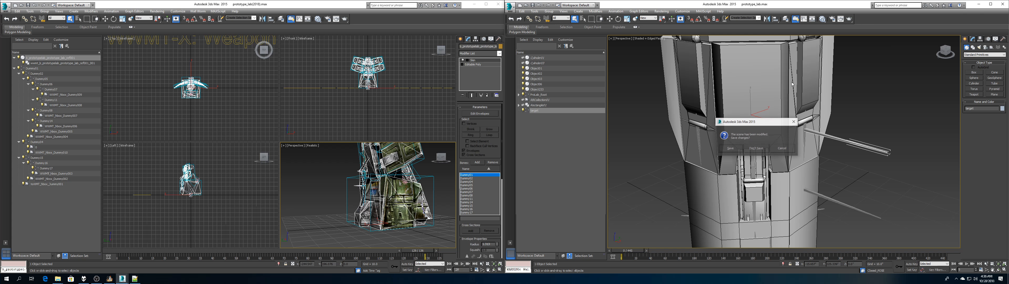
{"action": "left_click", "coordinate": [755, 148]}
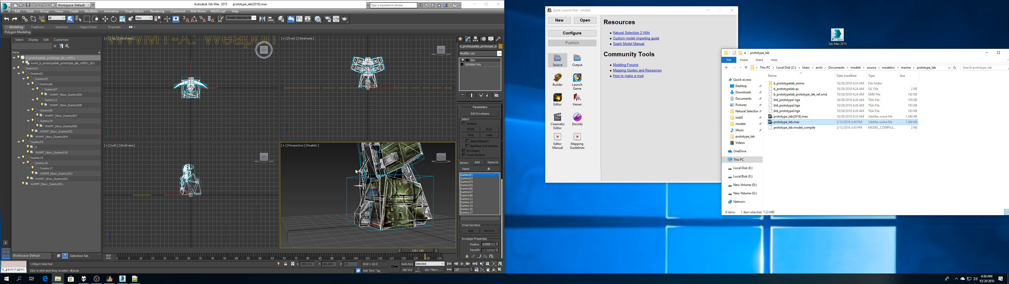
- Inspect the imported prototype lab from the front and scrub its animation back to an earlier frame
{"action": "middle_click_drag", "start_coordinate": [353, 152], "coordinate": [386, 169], "text": "alt"}
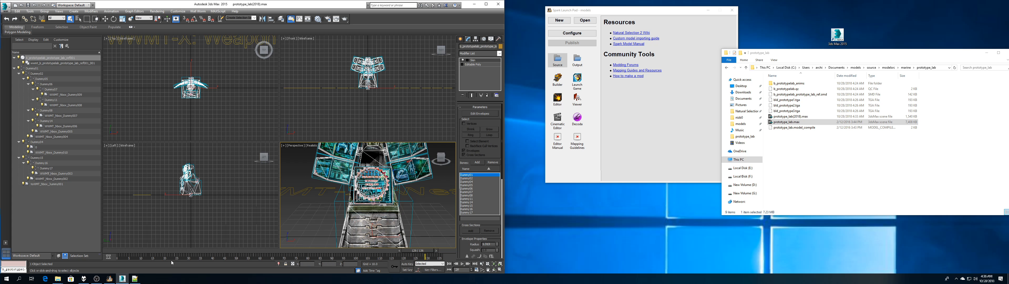
{"action": "left_click_drag", "start_coordinate": [416, 251], "coordinate": [219, 251]}
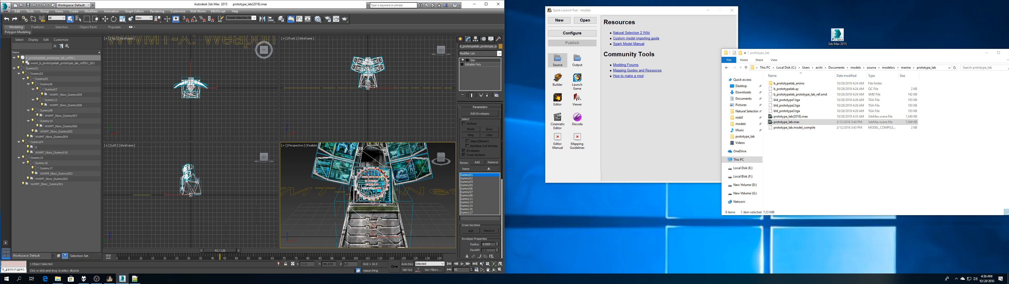
- Hide the prototype lab mesh and select the small bone beside the lower part of the skeleton
{"action": "left_click", "coordinate": [18, 58]}
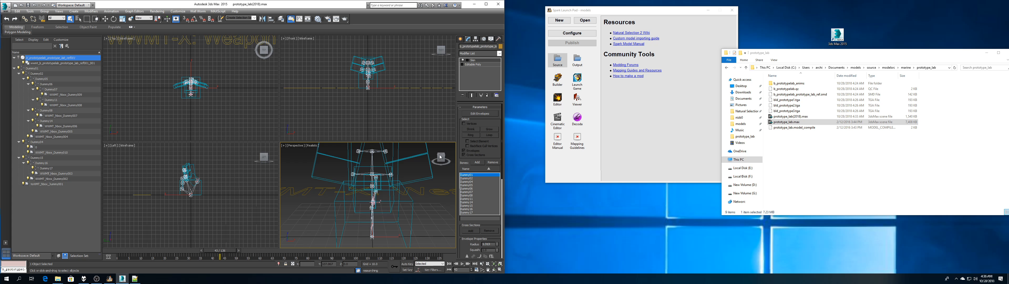
{"action": "mouse_move", "coordinate": [439, 157]}
{"action": "left_mouse_down"}
{"action": "mouse_move", "coordinate": [430, 167]}
{"action": "mouse_move", "coordinate": [437, 162]}
{"action": "left_mouse_up"}
{"action": "scroll", "coordinate": [375, 202], "scroll_direction": "up", "scroll_amount": 3}
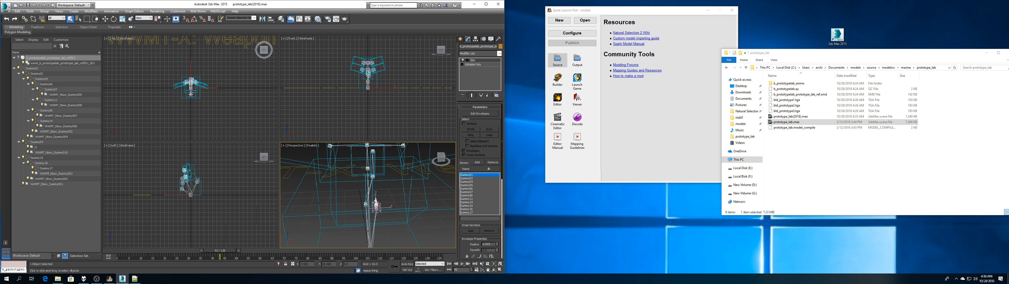
{"action": "left_click", "coordinate": [375, 204]}
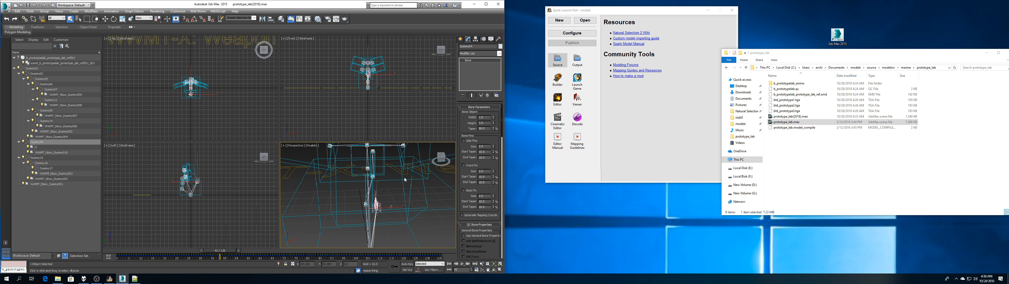
{"action": "left_click_drag", "start_coordinate": [441, 158], "coordinate": [452, 158]}
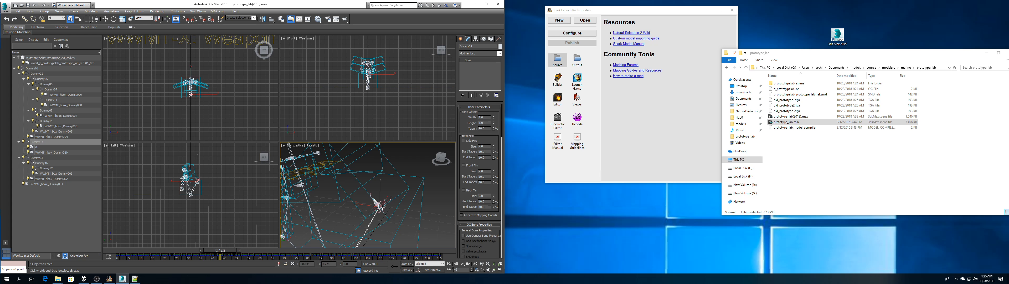
- Clone the selected bone under the name "target" and select the clone in the object list
{"action": "right_click", "coordinate": [375, 200]}
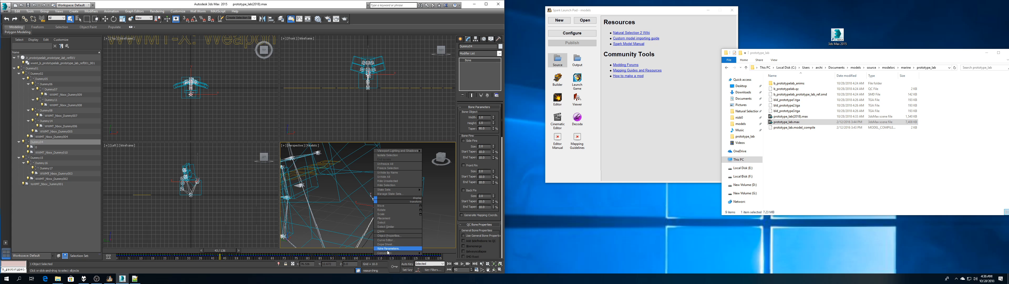
{"action": "left_click", "coordinate": [381, 231]}
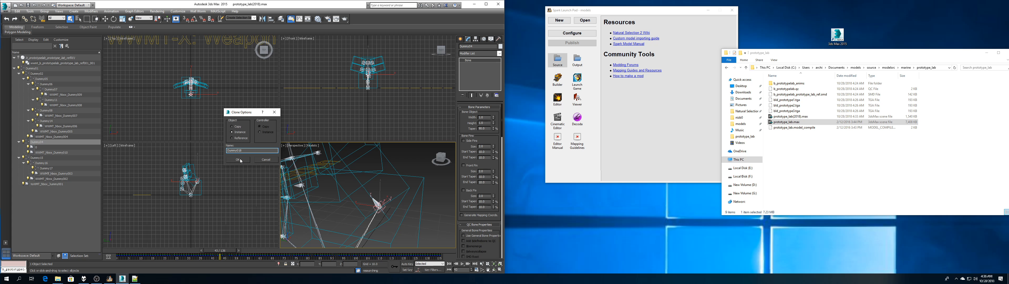
{"action": "left_click_drag", "start_coordinate": [254, 150], "coordinate": [198, 144]}
{"action": "type", "text": "target"}
{"action": "left_click", "coordinate": [238, 160]}
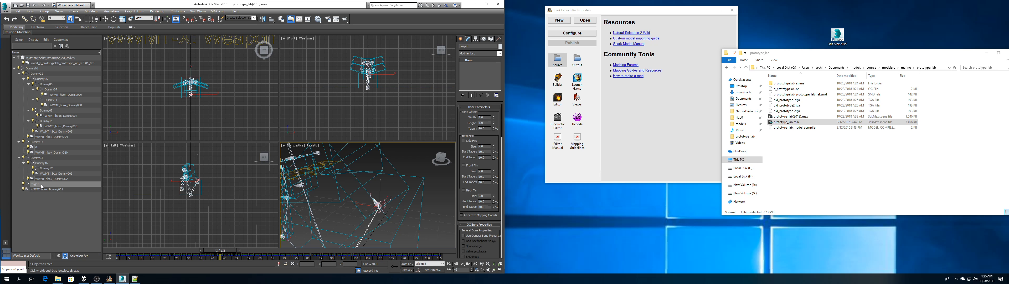
{"action": "left_click", "coordinate": [24, 184]}
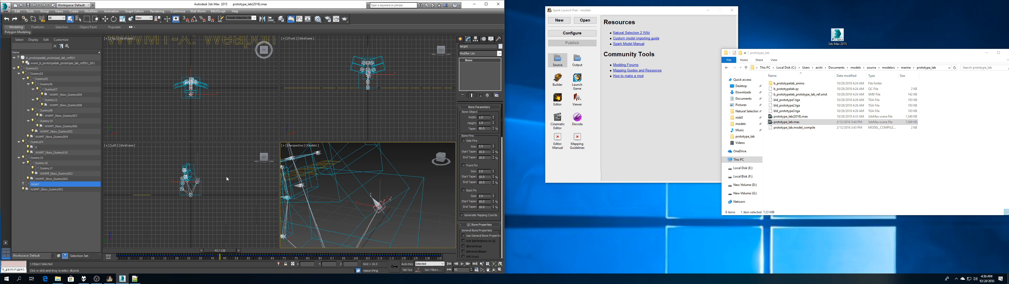
- Show the prototype lab mesh, scrub the animation back to an early frame and inspect the target's position on it
{"action": "left_click", "coordinate": [21, 58]}
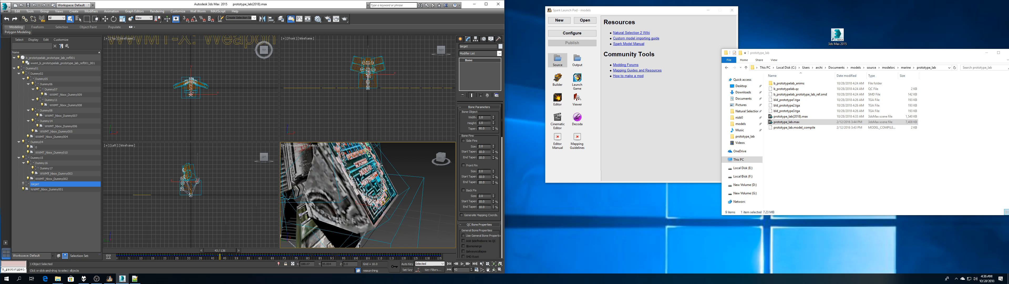
{"action": "middle_click_drag", "start_coordinate": [379, 165], "coordinate": [403, 168], "text": "alt"}
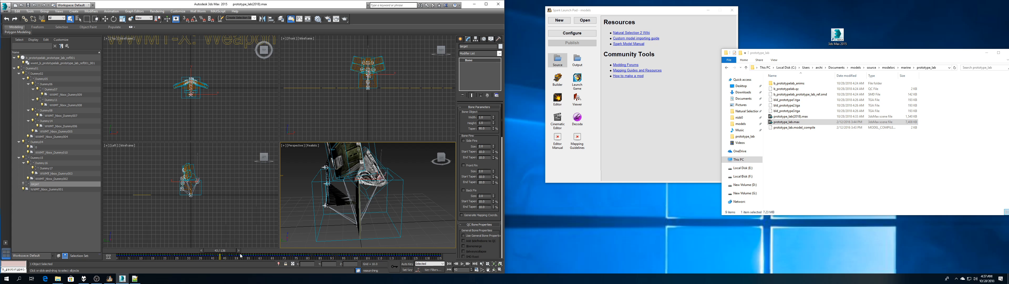
{"action": "left_click_drag", "start_coordinate": [219, 251], "coordinate": [131, 253]}
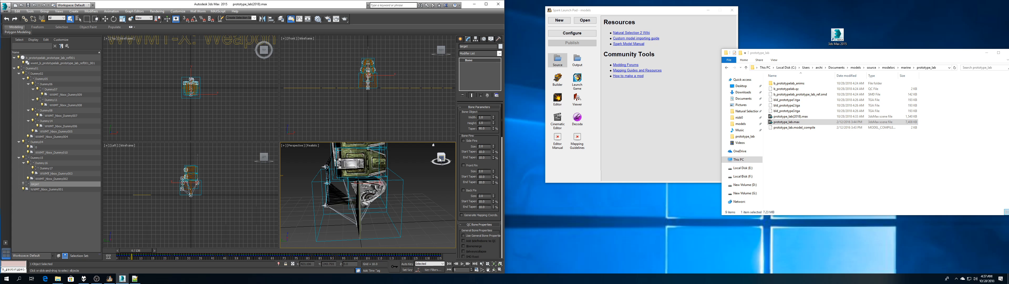
{"action": "left_click_drag", "start_coordinate": [441, 157], "coordinate": [421, 160]}
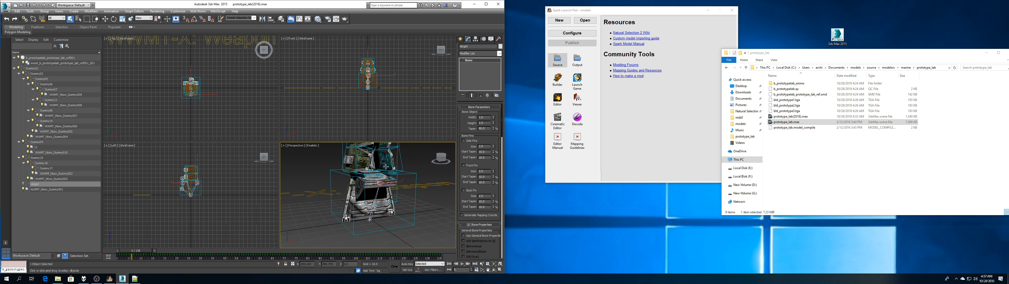
{"action": "scroll", "coordinate": [386, 168], "scroll_direction": "down", "scroll_amount": 3}
- Undo the target clone and the selection and visibility changes made before it
{"action": "key", "text": "ctrl+z"}
{"action": "key", "text": "ctrl+z"}
{"action": "key", "text": "ctrl+z"}
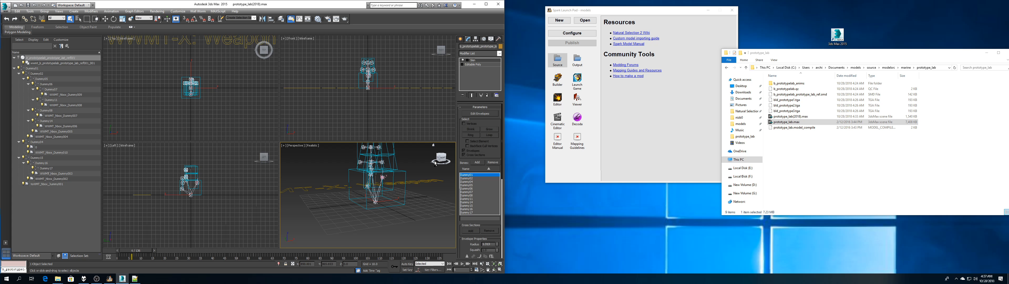
{"action": "key", "text": "ctrl+z"}
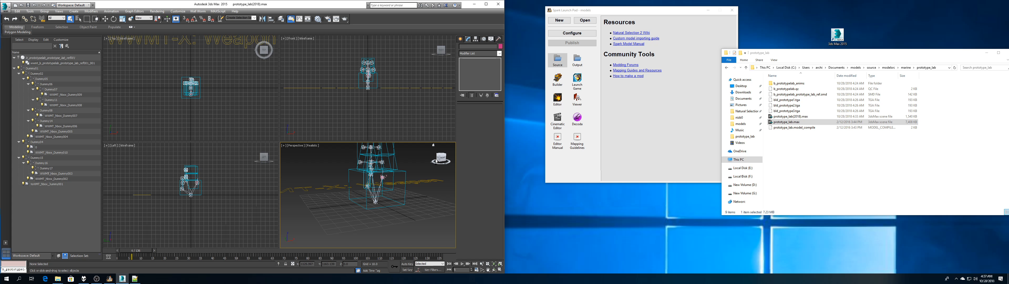
- Show the prototype lab mesh again and inspect its surfaces from several sides
{"action": "left_click", "coordinate": [18, 57]}
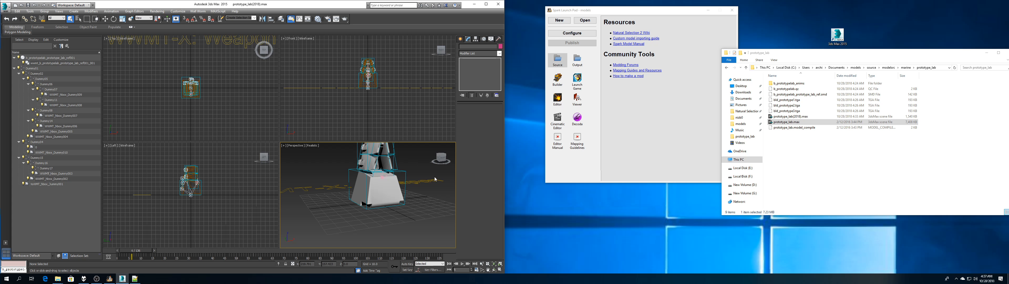
{"action": "scroll", "coordinate": [423, 189], "scroll_direction": "down", "scroll_amount": 3}
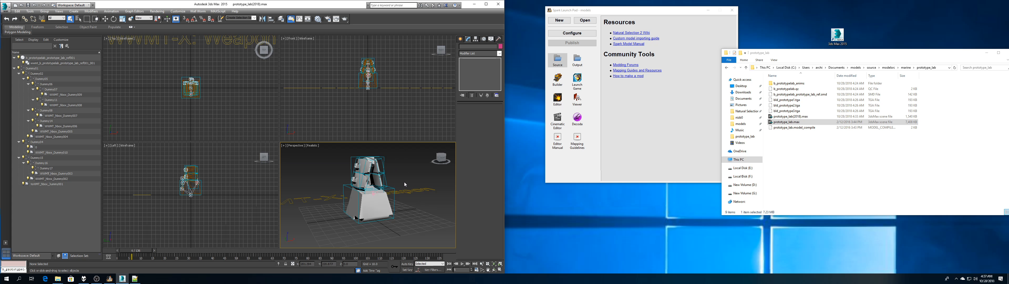
{"action": "left_click_drag", "start_coordinate": [441, 161], "coordinate": [432, 147]}
{"action": "scroll", "coordinate": [388, 178], "scroll_direction": "up", "scroll_amount": 5}
{"action": "scroll", "coordinate": [386, 179], "scroll_direction": "down", "scroll_amount": 5}
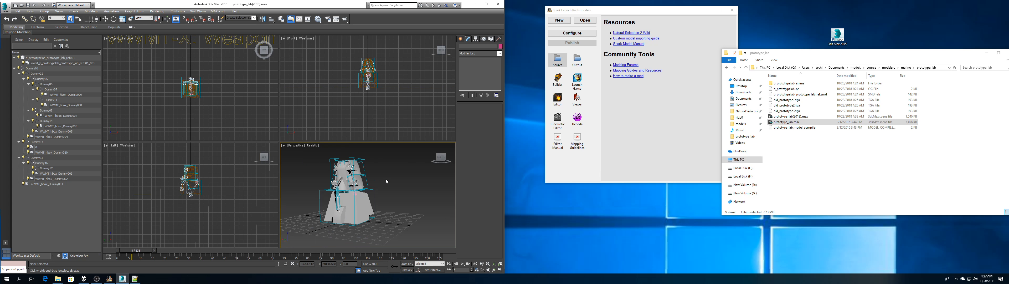
{"action": "scroll", "coordinate": [387, 187], "scroll_direction": "up", "scroll_amount": 2}
{"action": "key", "text": "n"}
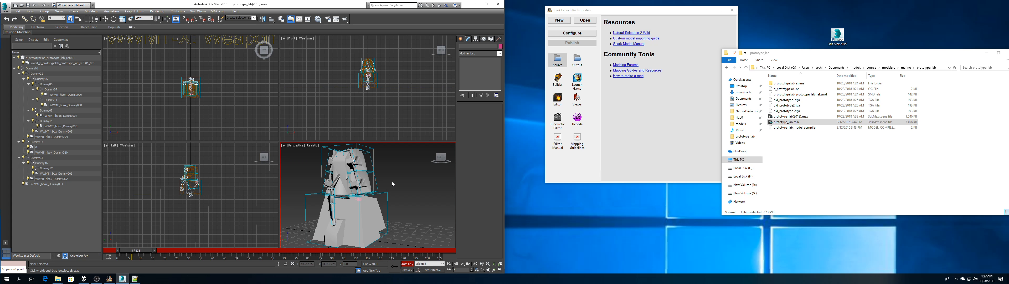
{"action": "key", "text": "b"}
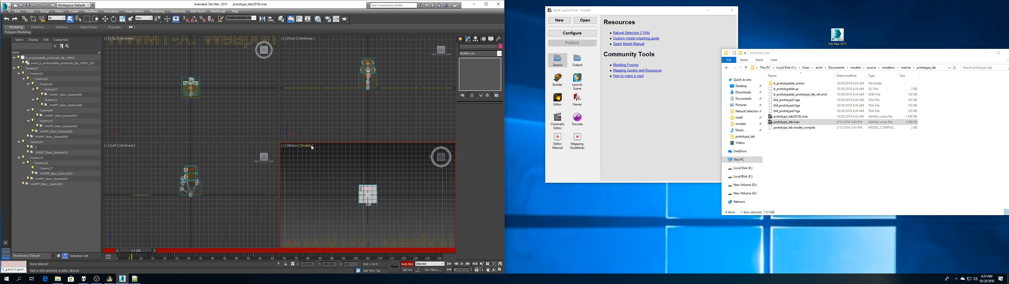
{"action": "left_click", "coordinate": [293, 145]}
{"action": "left_click", "coordinate": [309, 163]}
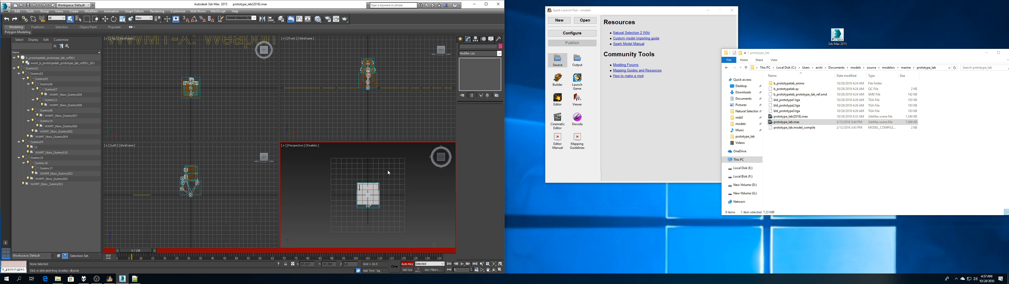
- Turn off Auto Key and scrub the prototype lab's animation back to the start of the timeline
{"action": "left_click_drag", "start_coordinate": [441, 157], "coordinate": [438, 143]}
{"action": "scroll", "coordinate": [371, 182], "scroll_direction": "up", "scroll_amount": 5}
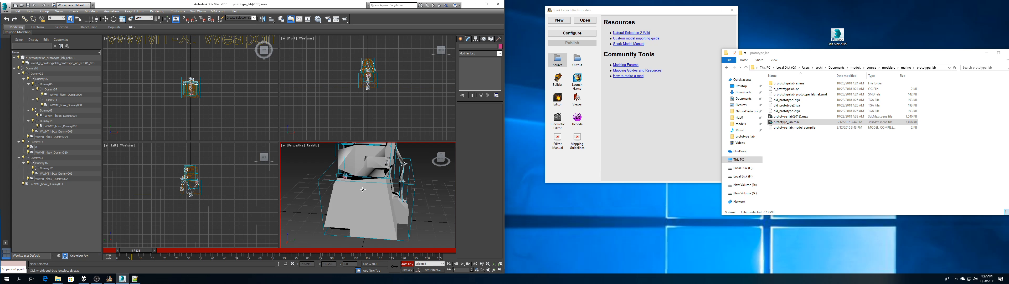
{"action": "scroll", "coordinate": [363, 189], "scroll_direction": "down", "scroll_amount": 3}
{"action": "left_click_drag", "start_coordinate": [147, 250], "coordinate": [134, 250]}
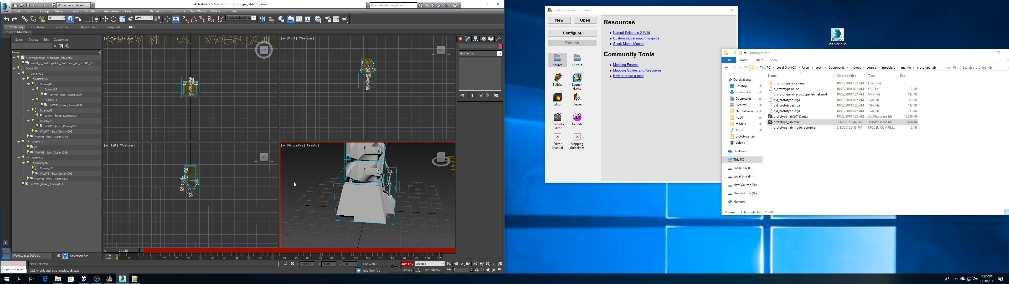
{"action": "left_click", "coordinate": [409, 264]}
{"action": "mouse_move", "coordinate": [134, 250]}
{"action": "left_mouse_down"}
{"action": "mouse_move", "coordinate": [259, 250]}
{"action": "mouse_move", "coordinate": [129, 250]}
{"action": "left_mouse_up"}
{"action": "left_click_drag", "start_coordinate": [438, 158], "coordinate": [451, 166]}
- Assign the bitmap bld_prototype1.tga to the diffuse color map of the model's first sub-material
{"action": "key", "text": "m"}
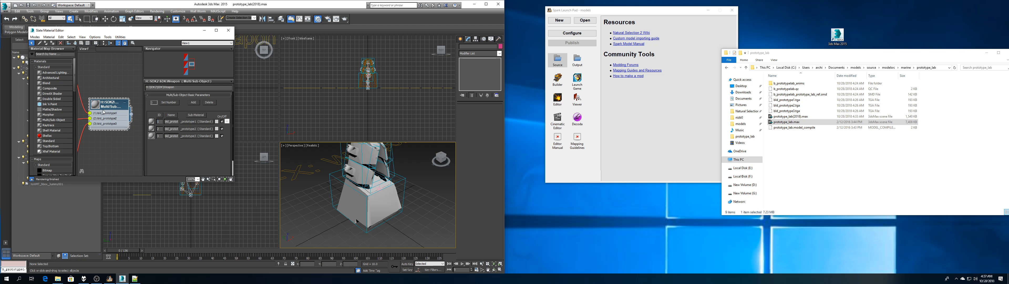
{"action": "left_click", "coordinate": [192, 121]}
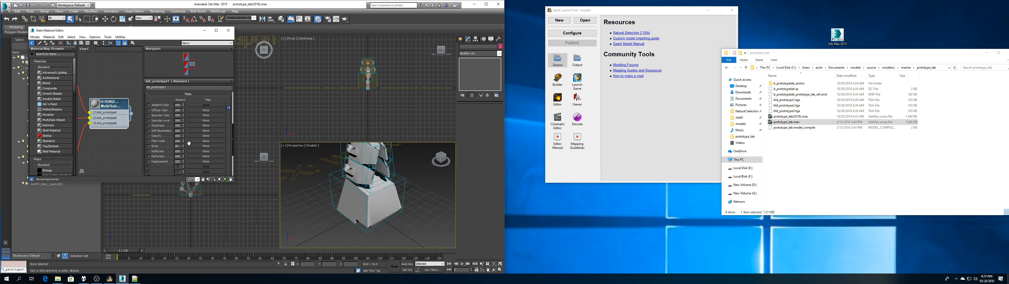
{"action": "left_click", "coordinate": [216, 111]}
{"action": "double_click", "coordinate": [218, 103]}
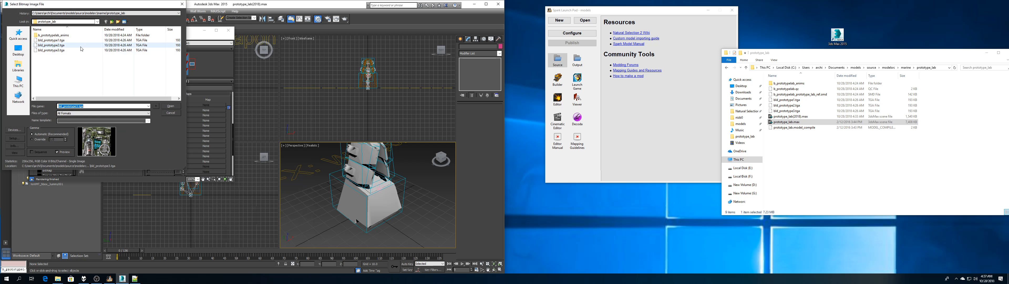
{"action": "double_click", "coordinate": [56, 42]}
- Assign the matching bitmap textures to the diffuse color maps of the remaining sub-materials and close the Material Editor
{"action": "double_click", "coordinate": [118, 117]}
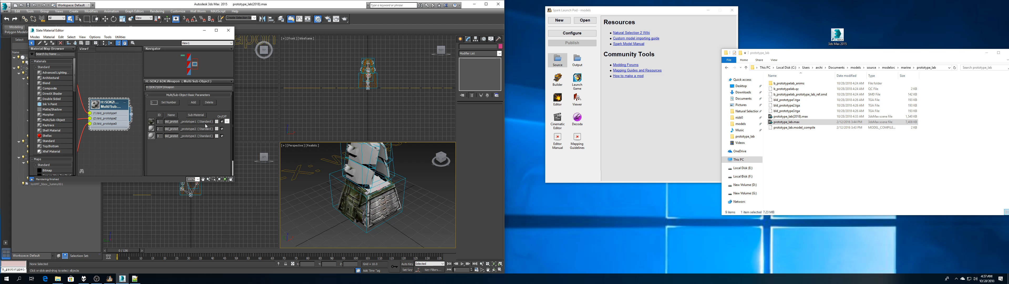
{"action": "left_click", "coordinate": [205, 102]}
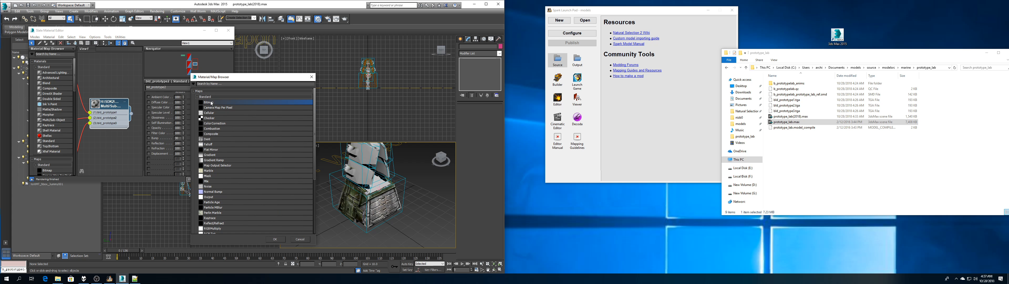
{"action": "double_click", "coordinate": [205, 103]}
{"action": "double_click", "coordinate": [51, 45]}
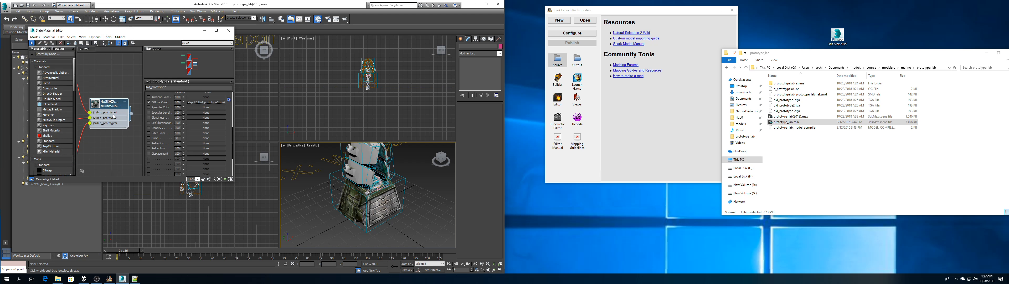
{"action": "left_click", "coordinate": [228, 30]}
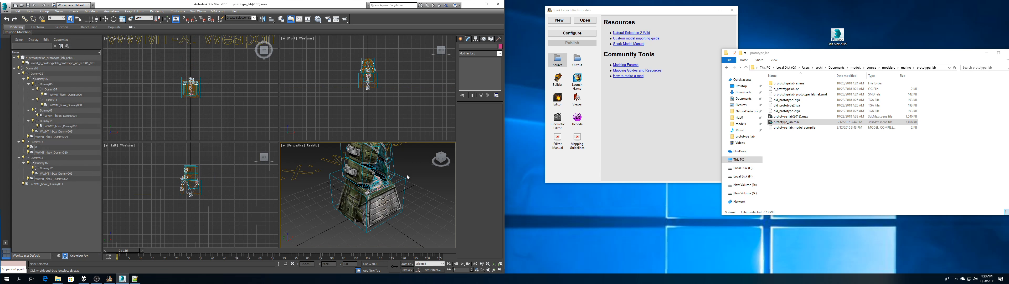
- Select the textured prototype lab mesh and inspect it from several sides at the start of its animation
{"action": "left_click", "coordinate": [402, 173]}
{"action": "left_click_drag", "start_coordinate": [439, 158], "coordinate": [461, 152]}
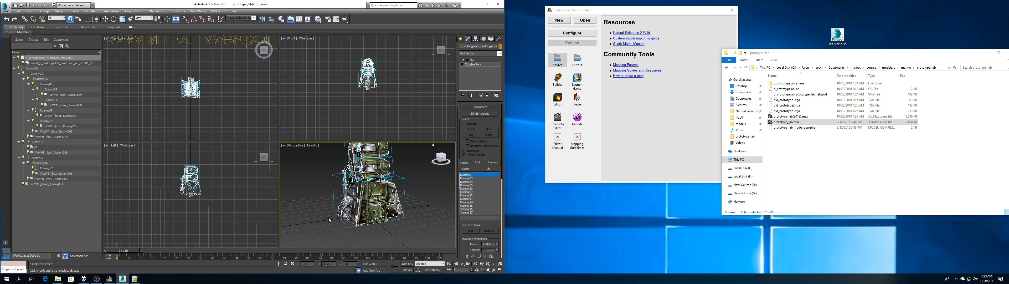
{"action": "mouse_move", "coordinate": [130, 253]}
{"action": "left_mouse_down"}
{"action": "mouse_move", "coordinate": [254, 253]}
{"action": "mouse_move", "coordinate": [117, 247]}
{"action": "left_mouse_up"}
{"action": "left_click_drag", "start_coordinate": [435, 159], "coordinate": [406, 161]}
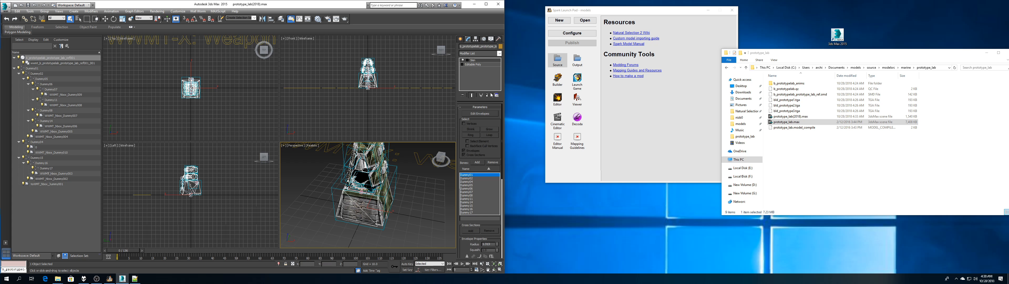
- Hide the prototype lab mesh and select the small bone beside the lower part of the skeleton again
{"action": "right_click", "coordinate": [369, 186]}
{"action": "left_click", "coordinate": [387, 170]}
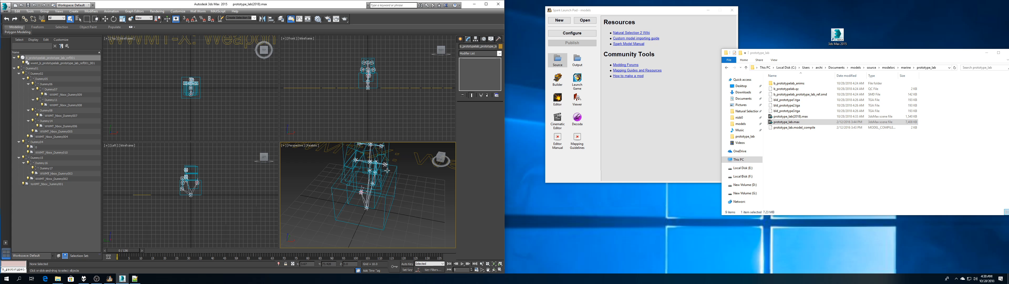
{"action": "scroll", "coordinate": [364, 191], "scroll_direction": "up", "scroll_amount": 6}
{"action": "left_click", "coordinate": [359, 177]}
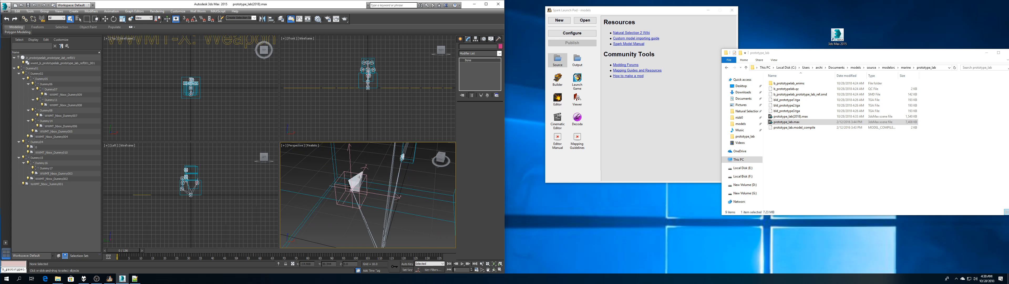
- Clone the small bone at the start of the animation and name the clone "target"
{"action": "right_click", "coordinate": [359, 177]}
{"action": "left_click", "coordinate": [376, 207]}
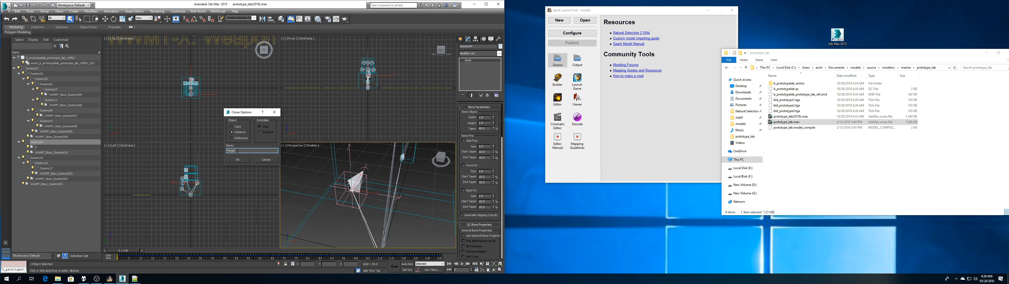
{"action": "left_click", "coordinate": [242, 160]}
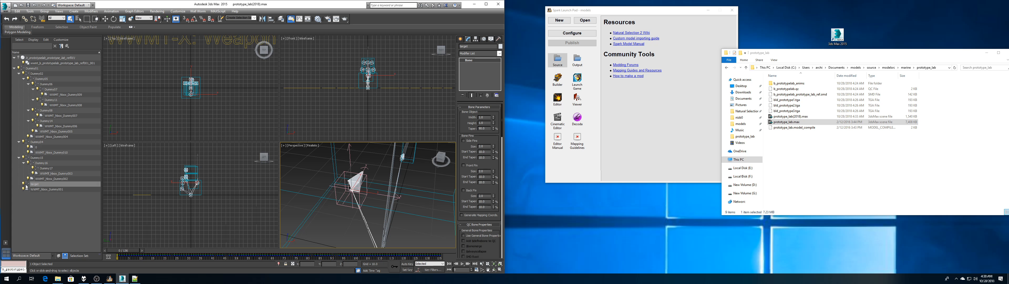
- Unhide the prototype lab mesh and inspect it together with the target object in the perspective view
{"action": "left_click", "coordinate": [36, 184]}
{"action": "left_click", "coordinate": [18, 57]}
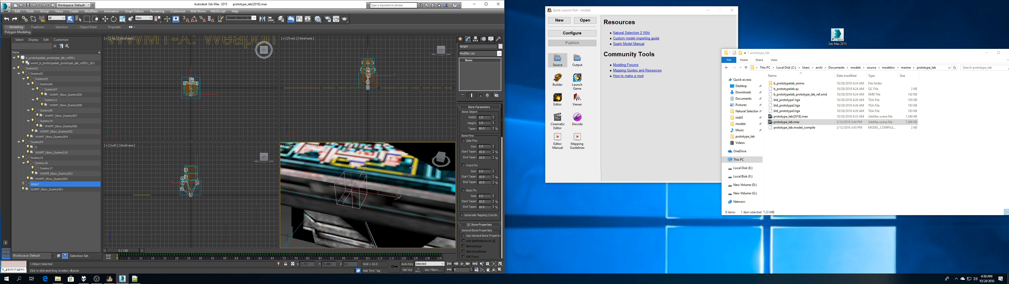
{"action": "scroll", "coordinate": [412, 167], "scroll_direction": "down", "scroll_amount": 7}
{"action": "left_click_drag", "start_coordinate": [439, 160], "coordinate": [453, 156]}
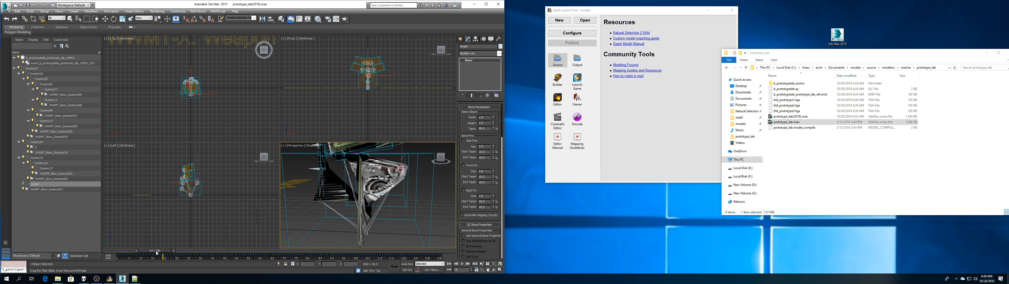
- Unlink the target object from its parent so that it sits at the root of the scene hierarchy
{"action": "left_click", "coordinate": [42, 185]}
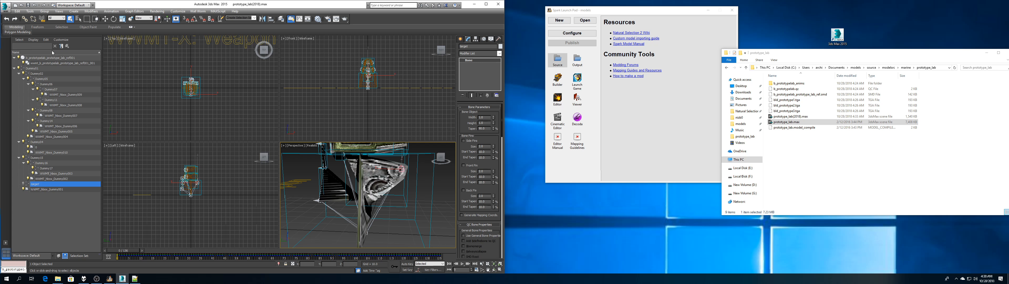
{"action": "left_click", "coordinate": [33, 19]}
{"action": "scroll", "coordinate": [331, 215], "scroll_direction": "down", "scroll_amount": 4}
{"action": "scroll", "coordinate": [303, 223], "scroll_direction": "up", "scroll_amount": 2}
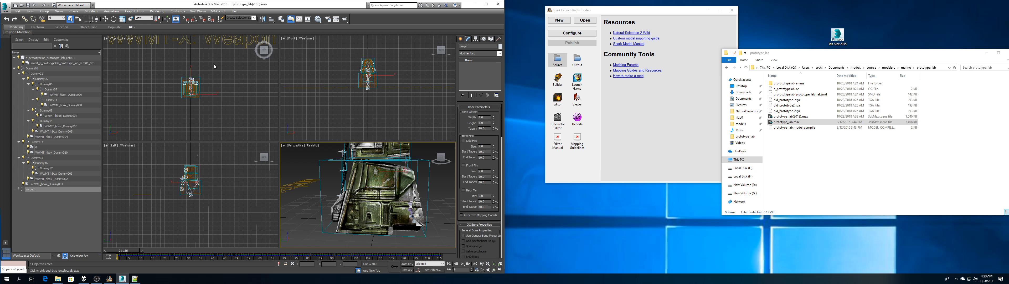
- Scrub through the prototype lab's animation, return to its start and examine the model from the front
{"action": "left_click_drag", "start_coordinate": [188, 248], "coordinate": [288, 223]}
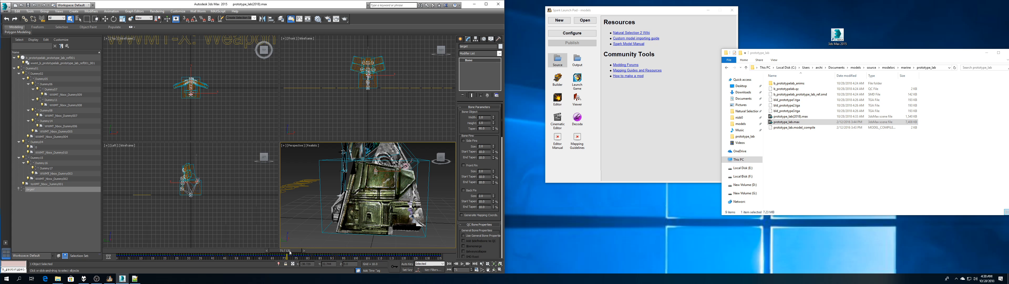
{"action": "left_click_drag", "start_coordinate": [290, 252], "coordinate": [126, 251]}
{"action": "middle_click_drag", "start_coordinate": [448, 175], "coordinate": [421, 199]}
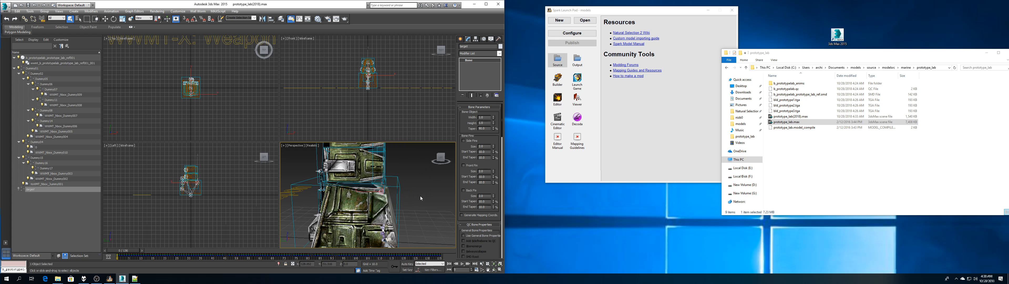
{"action": "left_click_drag", "start_coordinate": [440, 157], "coordinate": [410, 158]}
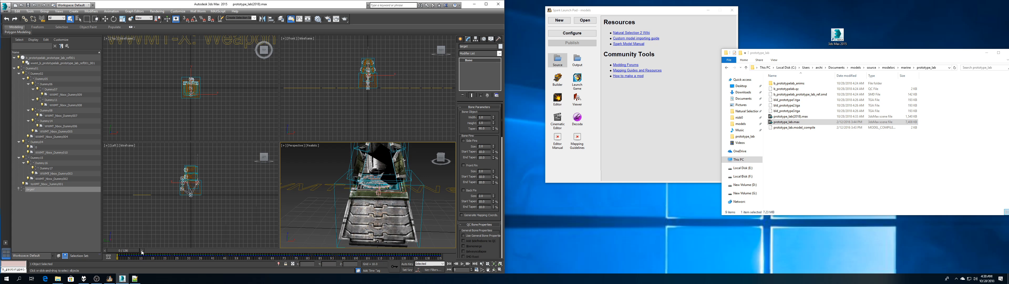
{"action": "mouse_move", "coordinate": [143, 253]}
{"action": "left_mouse_down"}
{"action": "mouse_move", "coordinate": [314, 253]}
{"action": "mouse_move", "coordinate": [131, 253]}
{"action": "left_mouse_up"}
- Start exporting the scene with OpenCOLLADA (*.DAE) as the file format
{"action": "left_click", "coordinate": [7, 12]}
{"action": "left_click", "coordinate": [8, 12]}
{"action": "left_click", "coordinate": [7, 12]}
{"action": "left_click", "coordinate": [17, 92]}
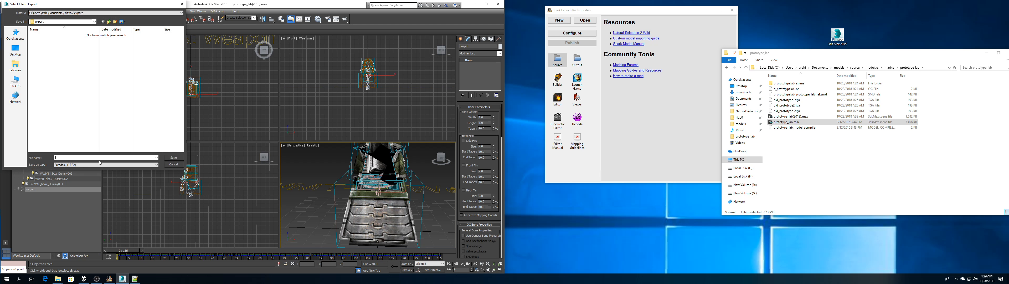
{"action": "left_click", "coordinate": [88, 165]}
{"action": "left_click", "coordinate": [81, 154]}
{"action": "left_click", "coordinate": [85, 165]}
{"action": "left_click", "coordinate": [86, 186]}
- Set the export location to the marine prototype_lab folder within the models source folder in Documents
{"action": "left_click", "coordinate": [90, 14]}
{"action": "left_click", "coordinate": [90, 14]}
{"action": "left_click", "coordinate": [15, 66]}
{"action": "double_click", "coordinate": [108, 37]}
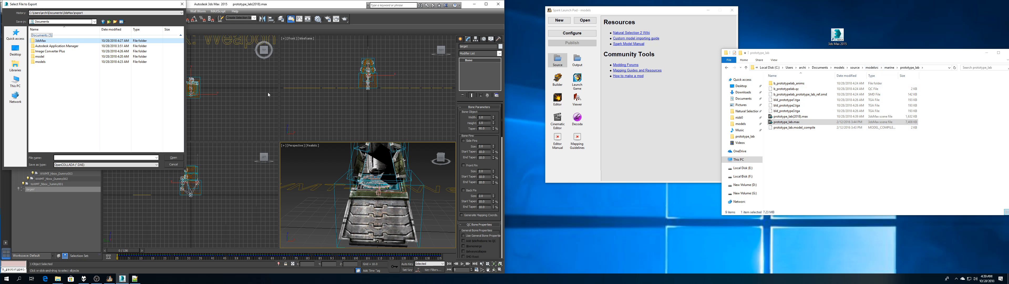
{"action": "double_click", "coordinate": [43, 62]}
{"action": "double_click", "coordinate": [46, 41]}
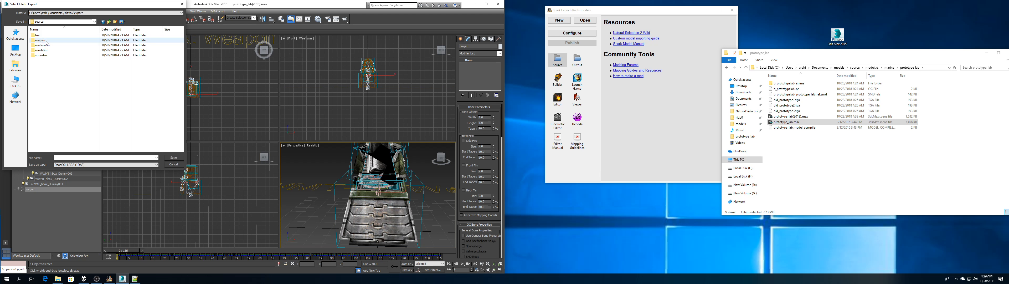
{"action": "double_click", "coordinate": [45, 50]}
{"action": "double_click", "coordinate": [42, 36]}
{"action": "double_click", "coordinate": [44, 36]}
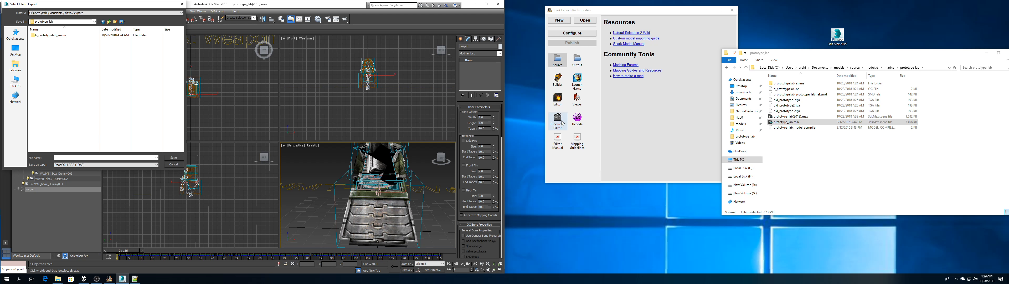
- Check the geometry file name in the model_compile script in Notepad++ and name the export file prototype_lab
{"action": "left_click", "coordinate": [136, 279]}
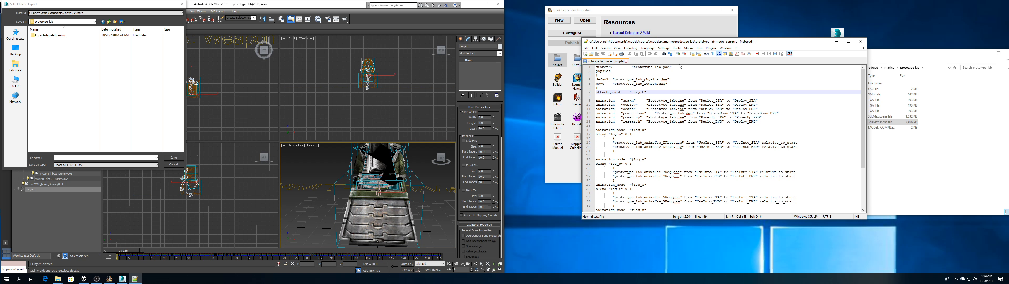
{"action": "left_click", "coordinate": [102, 157]}
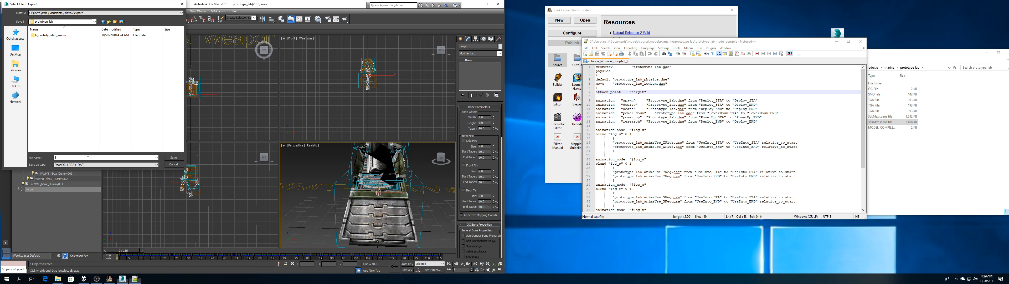
{"action": "type", "text": "PROTOT"}
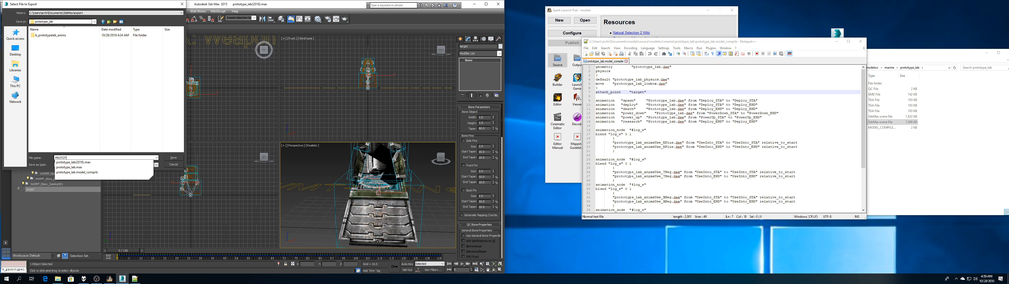
{"action": "key", "text": "ctrl+a"}
{"action": "type", "text": "prototypela"}
{"action": "key", "text": "BackSpace"}
{"action": "key", "text": "BackSpace"}
{"action": "key", "text": "BackSpace"}
{"action": "key", "text": "Return"}
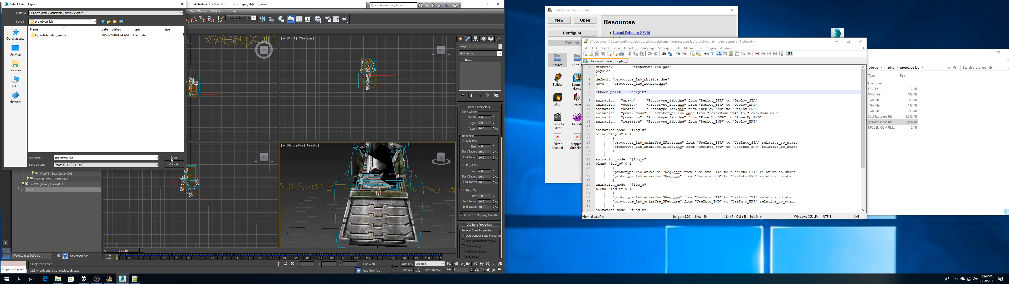
- Export the model as prototype_lab in OpenCOLLADA format, keeping the current export options
{"action": "key", "text": "Return"}
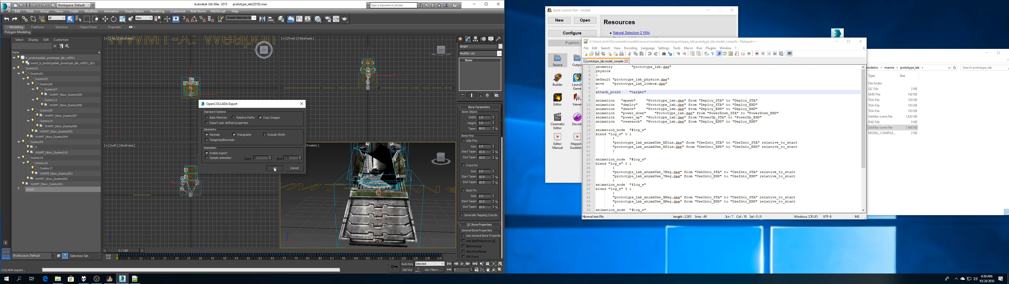
{"action": "left_click", "coordinate": [274, 167]}
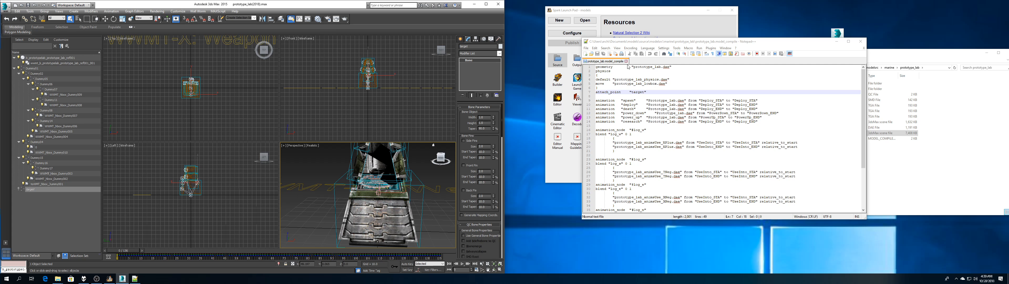
- In Notepad++, maximize the prototype_lab.model_compile file and delete the four animation_node blocks together with their blend entries
{"action": "left_click_drag", "start_coordinate": [661, 41], "coordinate": [940, 1]}
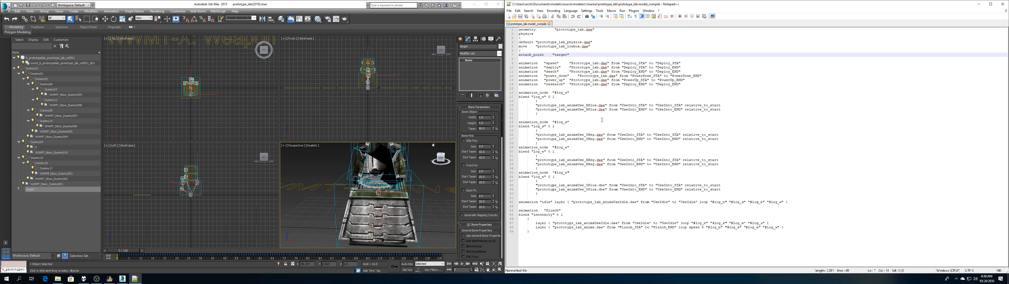
{"action": "double_click", "coordinate": [601, 76]}
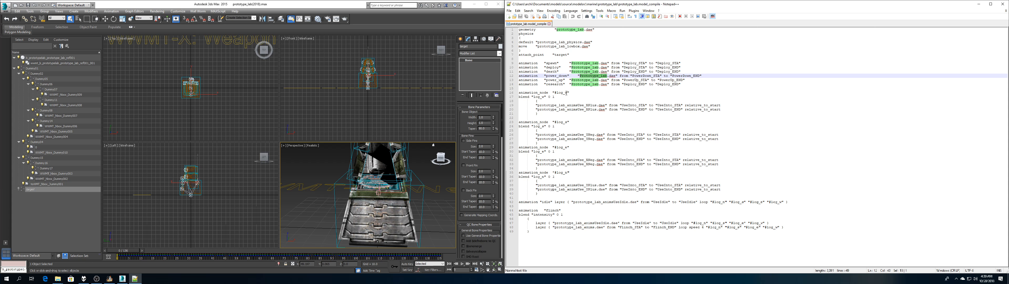
{"action": "left_click_drag", "start_coordinate": [519, 92], "coordinate": [652, 202]}
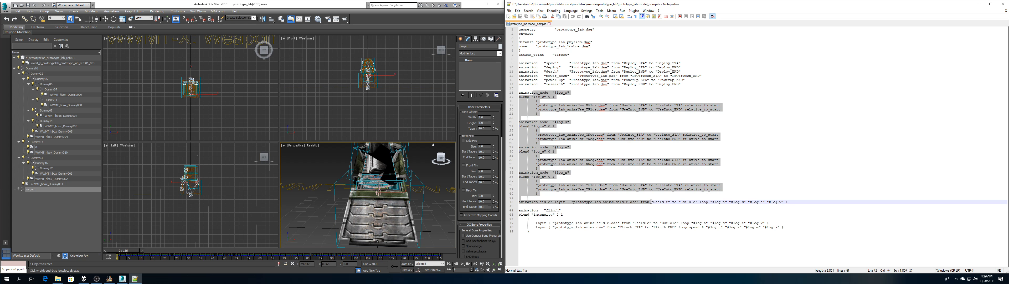
{"action": "left_click", "coordinate": [570, 180]}
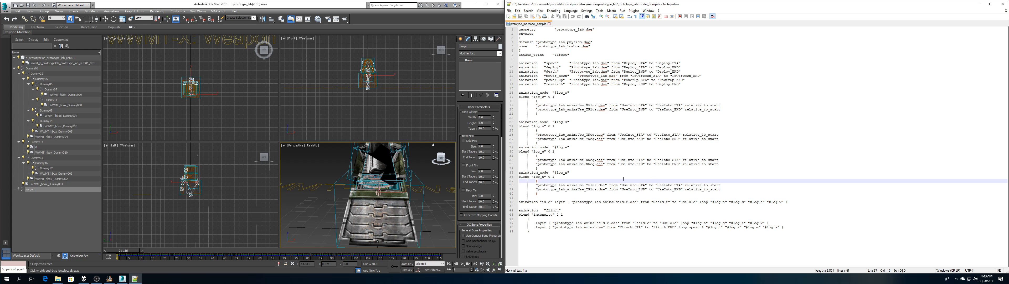
{"action": "left_click_drag", "start_coordinate": [708, 196], "coordinate": [504, 91]}
{"action": "key", "text": "Delete"}
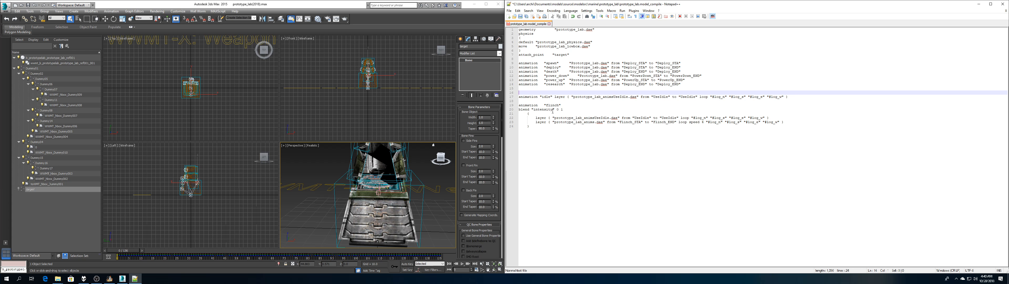
- Delete the blend "intensity" block with its two layer lines beneath the "flinch" animation
{"action": "left_click", "coordinate": [534, 112]}
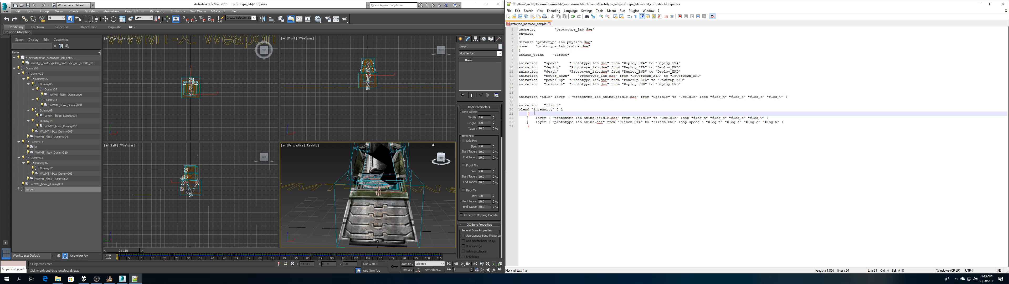
{"action": "left_click_drag", "start_coordinate": [521, 109], "coordinate": [574, 126]}
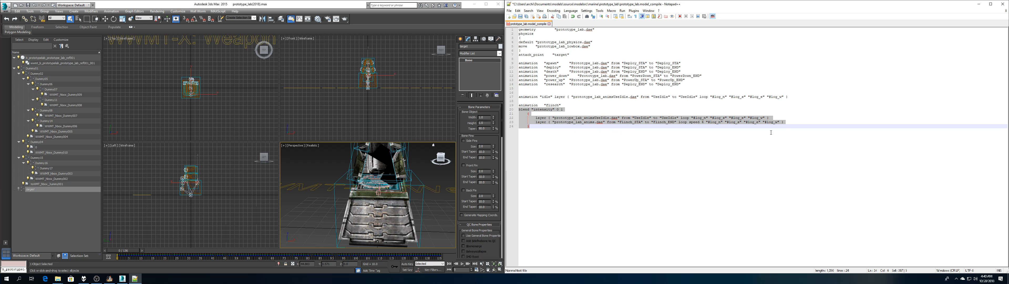
{"action": "key", "text": "Delete"}
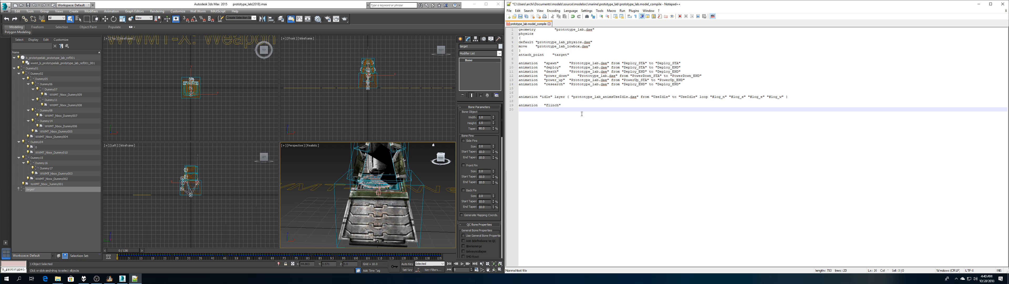
{"action": "key", "text": "ctrl+z"}
{"action": "left_click_drag", "start_coordinate": [668, 138], "coordinate": [513, 111]}
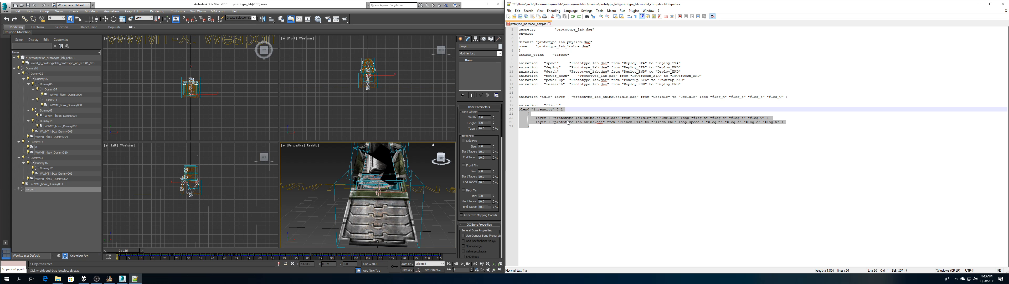
{"action": "key", "text": "Delete"}
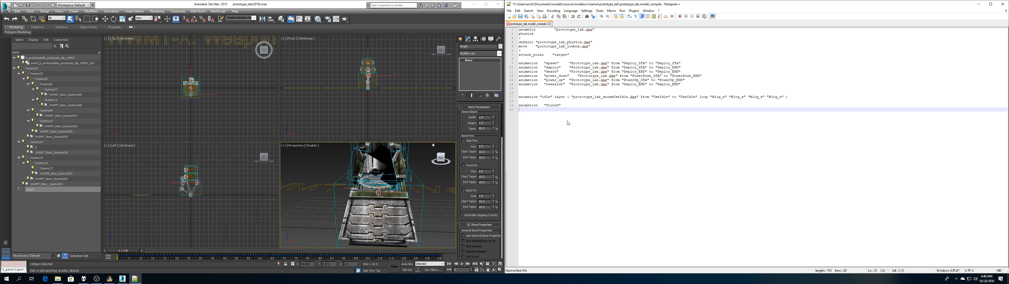
- Go to the spawn time tag in 3ds Max, set the "spawn" animation range from "1" to "1" in Notepad++, and save
{"action": "left_click", "coordinate": [374, 271]}
{"action": "left_click", "coordinate": [396, 209]}
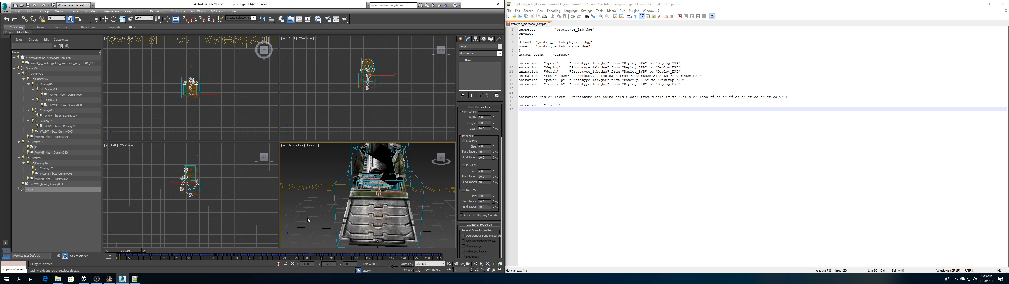
{"action": "double_click", "coordinate": [636, 62]}
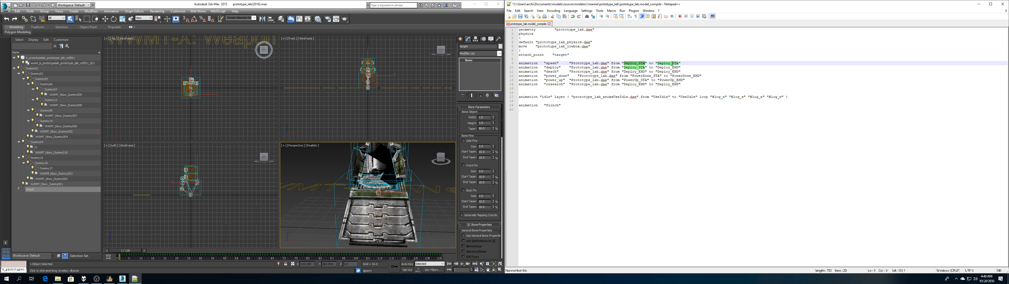
{"action": "type", "text": "1"}
{"action": "double_click", "coordinate": [652, 63]}
{"action": "type", "text": "1"}
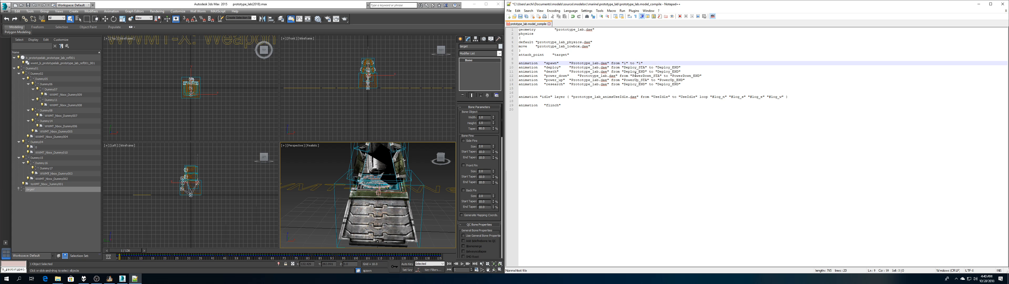
{"action": "key", "text": "ctrl+s"}
- Check the time tags in 3ds Max, set the "deploy" animation range from "4" to "36" in Notepad++, and save
{"action": "left_click", "coordinate": [370, 270]}
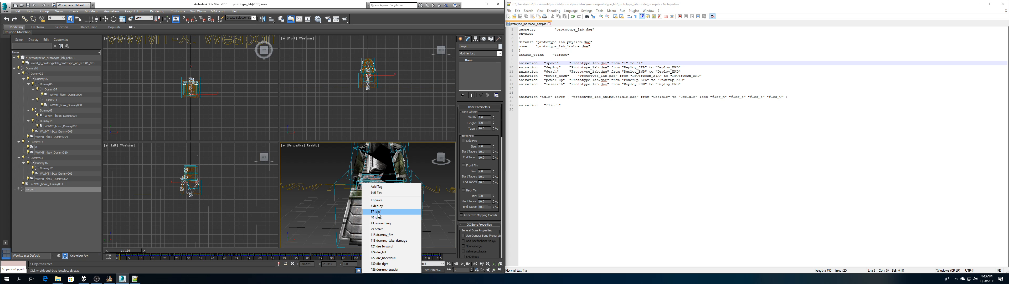
{"action": "double_click", "coordinate": [635, 67]}
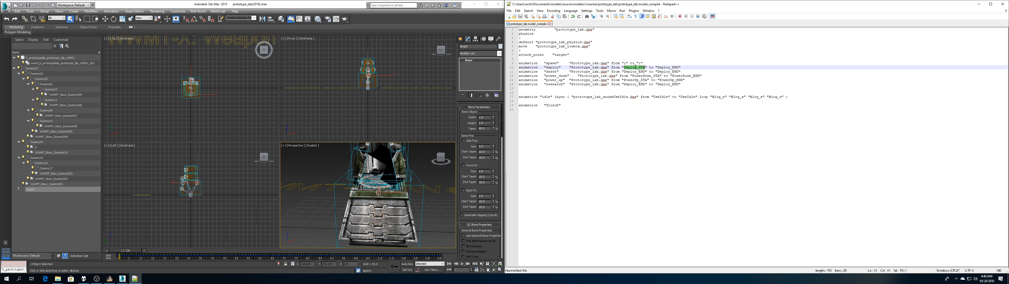
{"action": "type", "text": "4"}
{"action": "double_click", "coordinate": [650, 67]}
{"action": "type", "text": "4"}
{"action": "key", "text": "ctrl+s"}
- Review the die_forward time tag in 3ds Max, set the "death" animation range from "121" to "121" in Notepad++, and save
{"action": "left_click", "coordinate": [364, 270]}
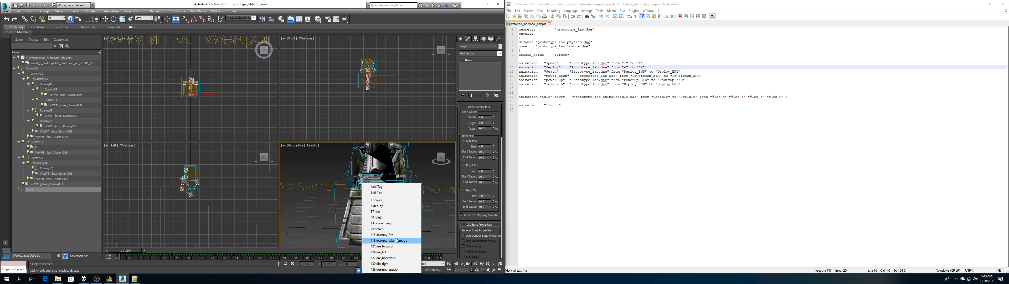
{"action": "left_click", "coordinate": [388, 246]}
{"action": "mouse_move", "coordinate": [416, 250]}
{"action": "left_mouse_down"}
{"action": "mouse_move", "coordinate": [282, 252]}
{"action": "mouse_move", "coordinate": [427, 253]}
{"action": "left_mouse_up"}
{"action": "left_click", "coordinate": [378, 270]}
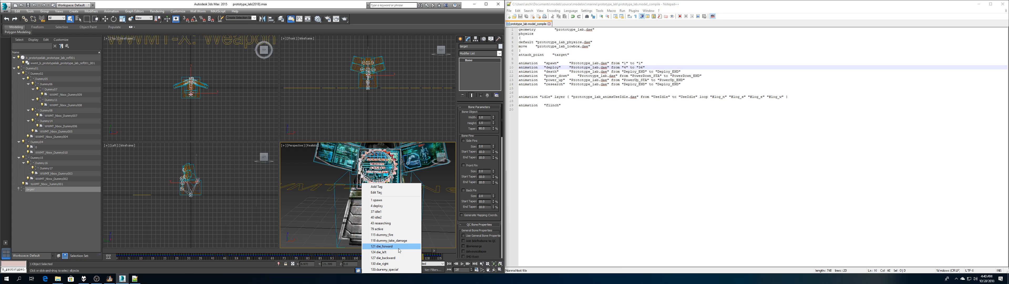
{"action": "left_click", "coordinate": [399, 247]}
{"action": "double_click", "coordinate": [640, 71]}
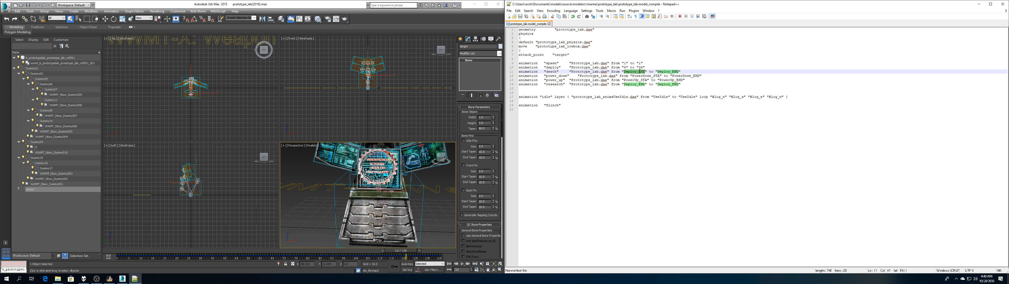
{"action": "type", "text": "121"}
{"action": "double_click", "coordinate": [651, 71]}
{"action": "type", "text": "121"}
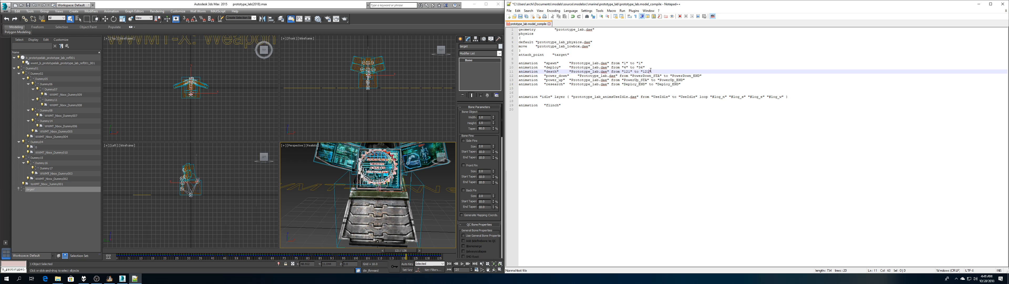
{"action": "key", "text": "ctrl+s"}
- Return to the spawn frame in 3ds Max and set the "power_down" animation range from "1" to "1" in Notepad++
{"action": "left_click_drag", "start_coordinate": [399, 250], "coordinate": [119, 251]}
{"action": "left_click", "coordinate": [379, 269]}
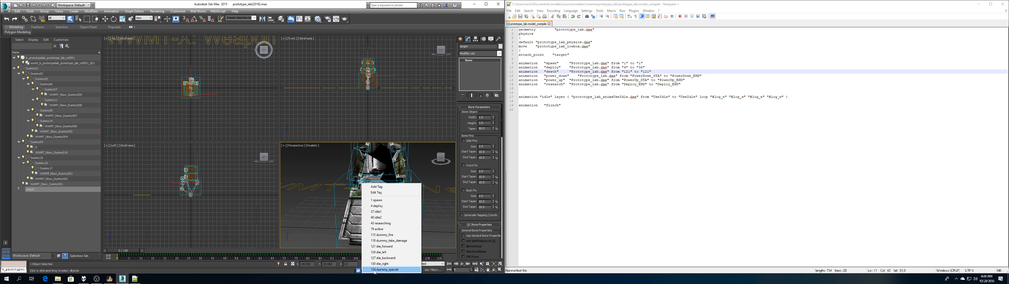
{"action": "left_click", "coordinate": [378, 203]}
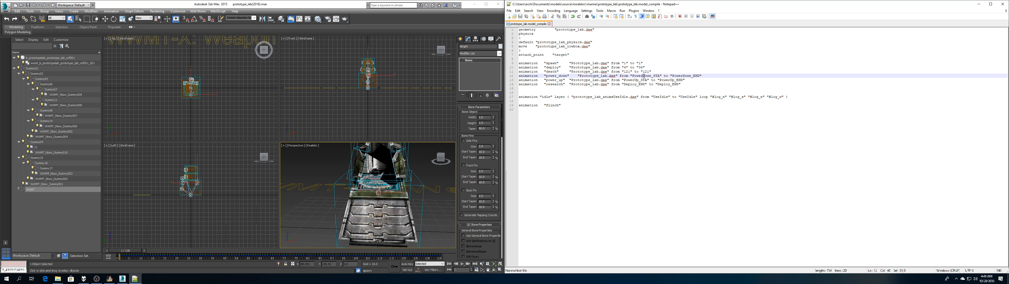
{"action": "double_click", "coordinate": [643, 75]}
{"action": "type", "text": "1"}
{"action": "double_click", "coordinate": [662, 76]}
{"action": "type", "text": "1"}
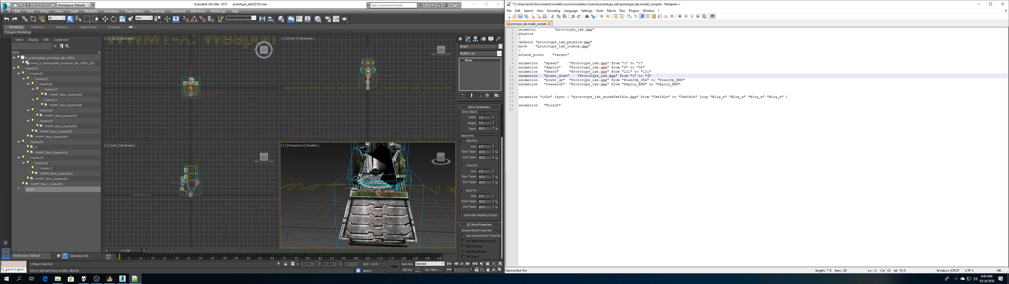
- Review the deploy motion and idle1 tag in 3ds Max, set "power_up" from "37" to "37" in Notepad++, and save
{"action": "left_click_drag", "start_coordinate": [126, 250], "coordinate": [156, 248]}
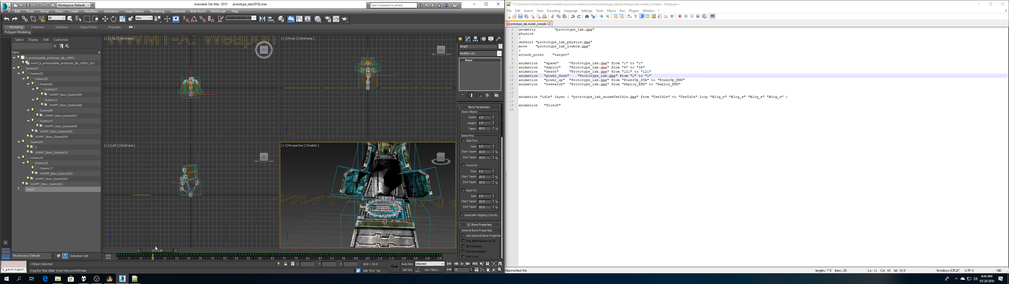
{"action": "left_click_drag", "start_coordinate": [156, 248], "coordinate": [117, 251]}
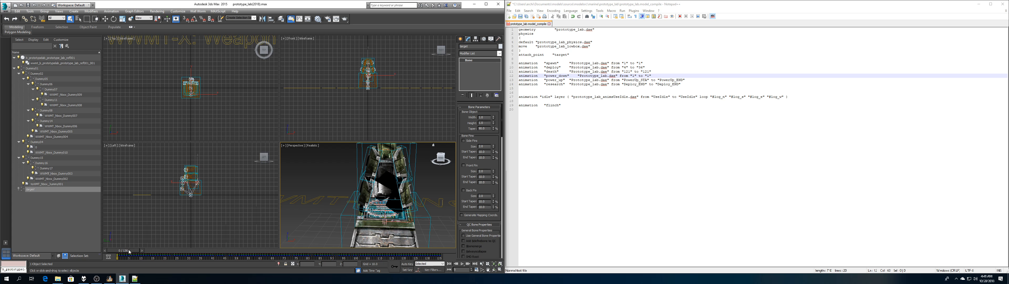
{"action": "left_click", "coordinate": [375, 270]}
{"action": "left_click", "coordinate": [377, 212]}
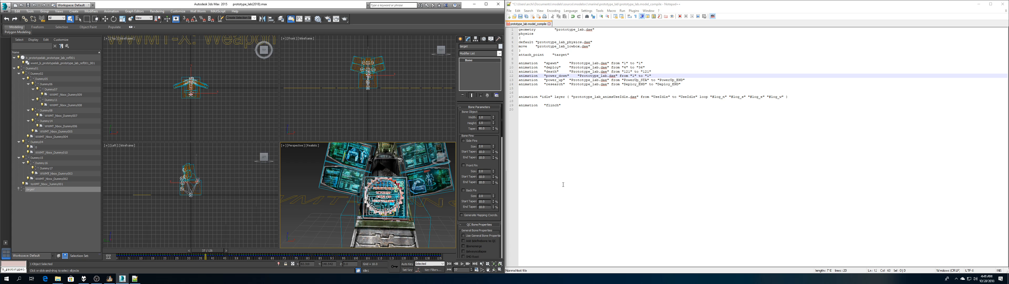
{"action": "double_click", "coordinate": [644, 80]}
{"action": "type", "text": "36"}
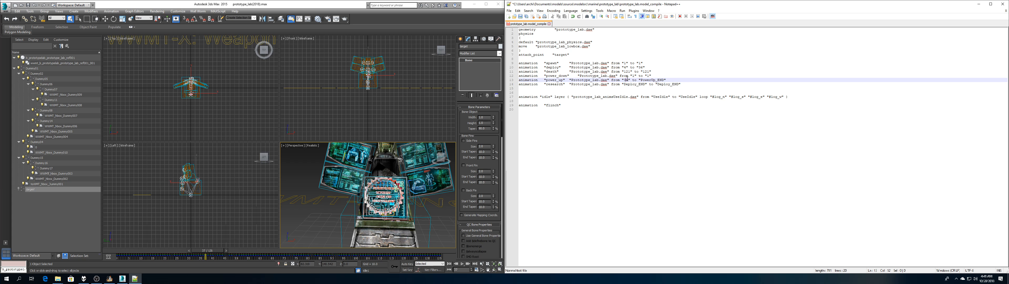
{"action": "type", "text": "7"}
{"action": "double_click", "coordinate": [644, 80]}
{"action": "type", "text": "37"}
{"action": "key", "text": "ctrl+s"}
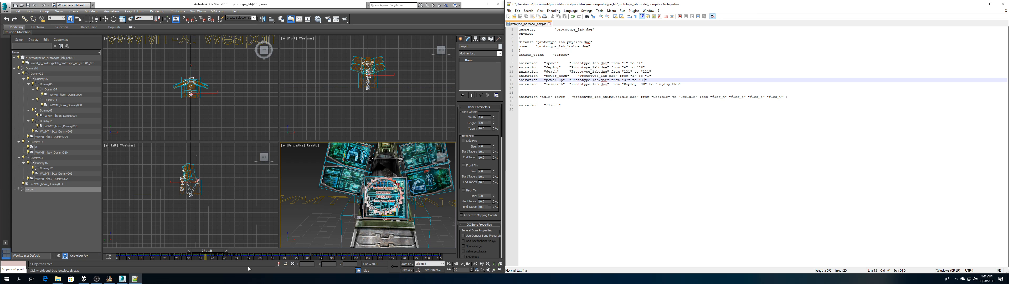
- Review the active and researching time tags in 3ds Max, set "research" from "43" to "78" in Notepad++, and save
{"action": "left_click", "coordinate": [372, 270]}
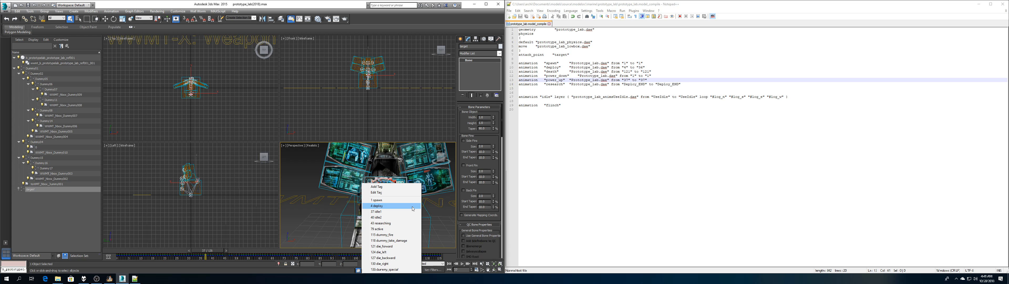
{"action": "left_click", "coordinate": [386, 229]}
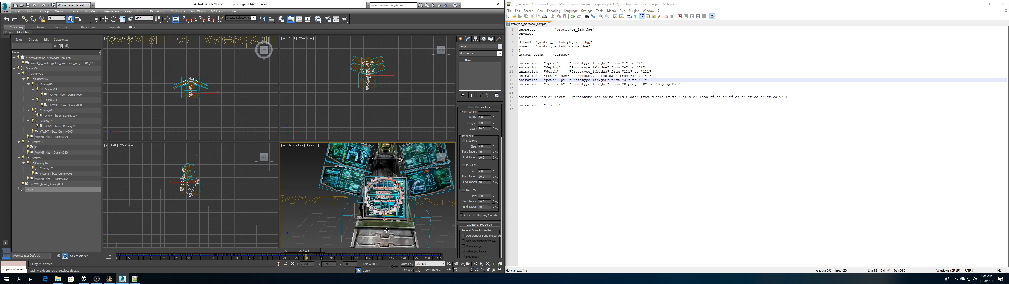
{"action": "left_click", "coordinate": [378, 266]}
{"action": "left_click", "coordinate": [388, 224]}
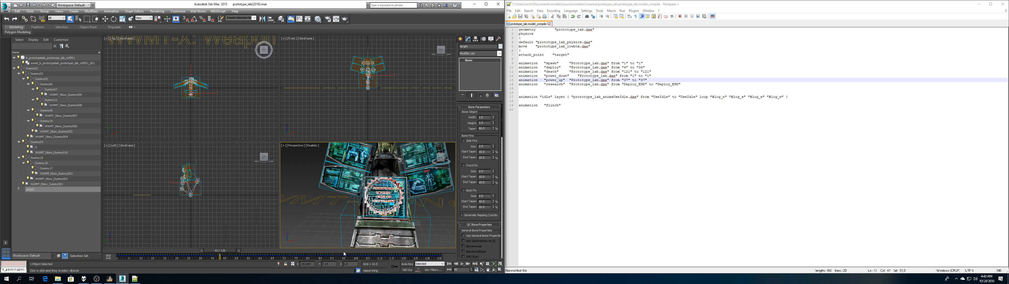
{"action": "left_click_drag", "start_coordinate": [234, 251], "coordinate": [250, 251]}
{"action": "left_click", "coordinate": [374, 270]}
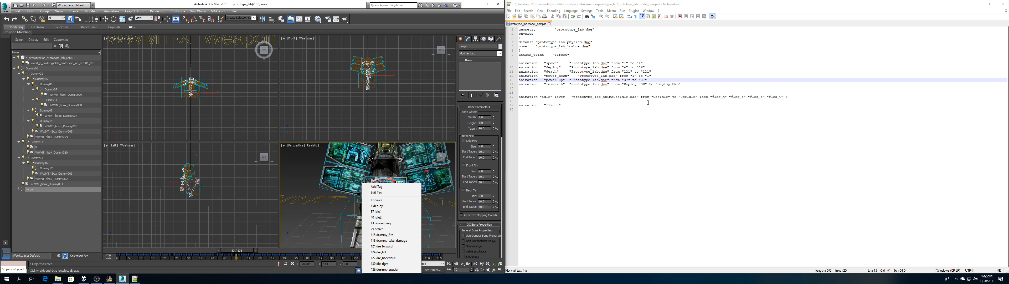
{"action": "double_click", "coordinate": [633, 84]}
{"action": "type", "text": "43"}
{"action": "double_click", "coordinate": [647, 84]}
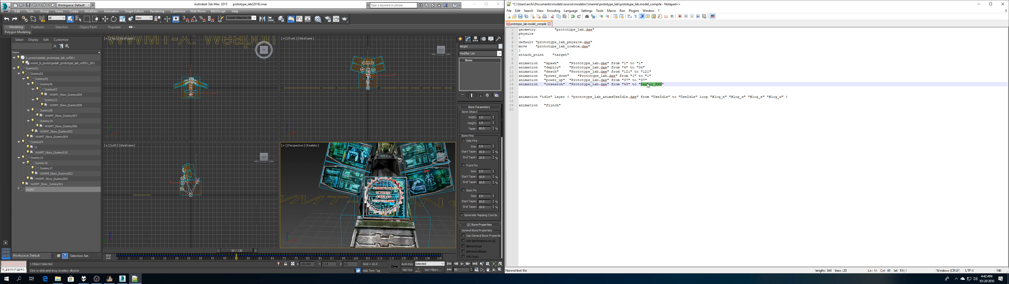
{"action": "type", "text": "78"}
{"action": "key", "text": "ctrl+s"}
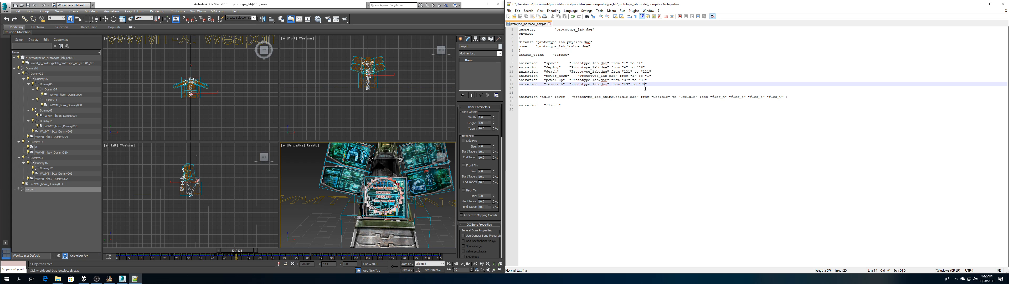
- Add "loop" to the end of the "research" animation line in Notepad++ and save
{"action": "type", "text": "loop"}
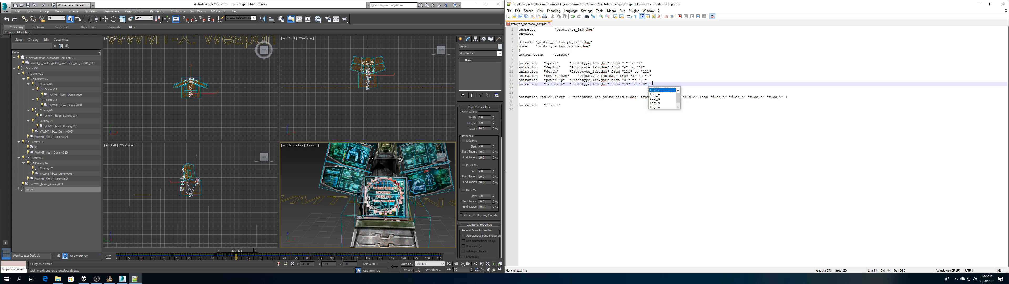
{"action": "left_click", "coordinate": [658, 74]}
{"action": "key", "text": "ctrl+s"}
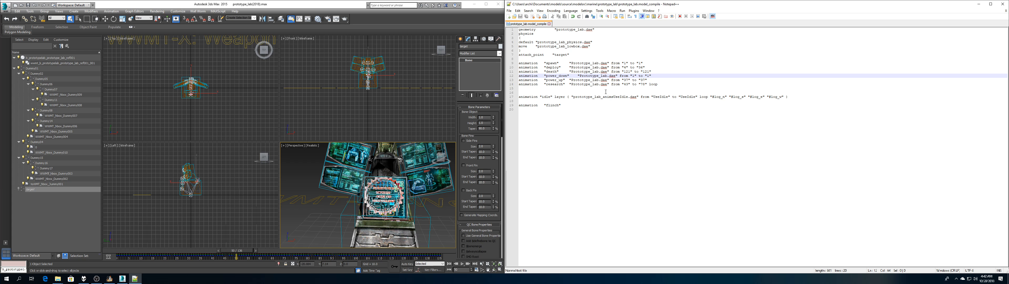
- Delete the old "idle" layer animation line from the model_compile file
{"action": "left_click", "coordinate": [531, 96]}
{"action": "left_click", "coordinate": [709, 92]}
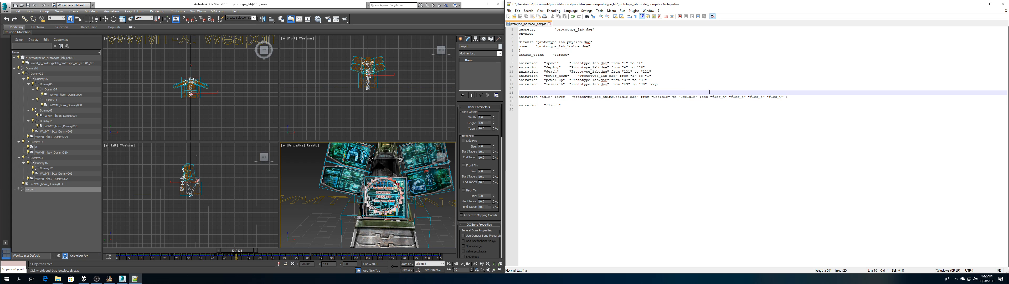
{"action": "left_click_drag", "start_coordinate": [793, 97], "coordinate": [515, 95]}
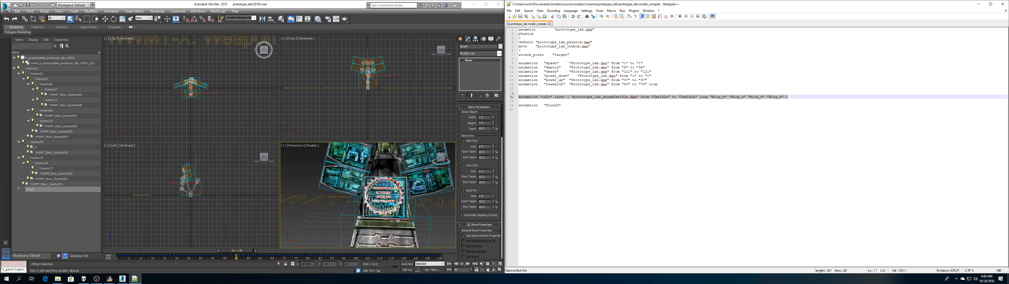
{"action": "key", "text": "Delete"}
- Duplicate the "research" animation line directly below itself, rename the copy "idle", and save
{"action": "left_click_drag", "start_coordinate": [658, 83], "coordinate": [518, 83]}
{"action": "key", "text": "ctrl+c"}
{"action": "left_click", "coordinate": [525, 88]}
{"action": "key", "text": "ctrl+v"}
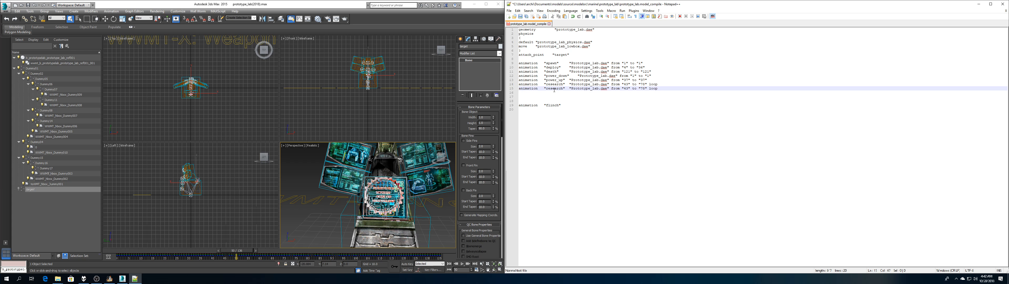
{"action": "double_click", "coordinate": [555, 88]}
{"action": "type", "text": "IDLE"}
{"action": "key", "text": "BackSpace"}
{"action": "key", "text": "BackSpace"}
{"action": "type", "text": "idle"}
{"action": "key", "text": "ctrl+s"}
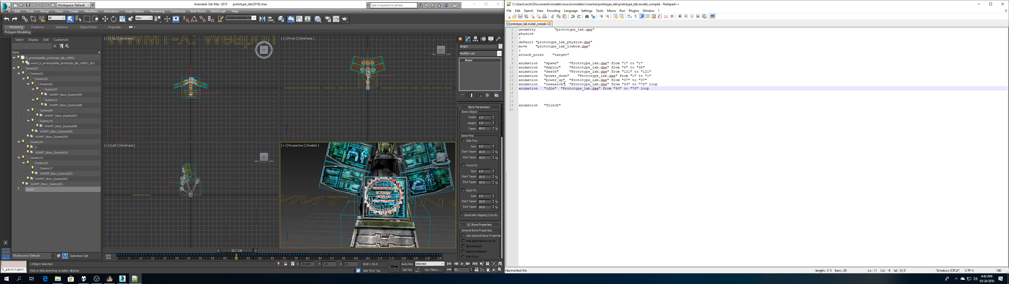
- Review the idle time tags and motion in 3ds Max, set "idle" from "40" to "42" in Notepad++, and save
{"action": "left_click", "coordinate": [380, 273]}
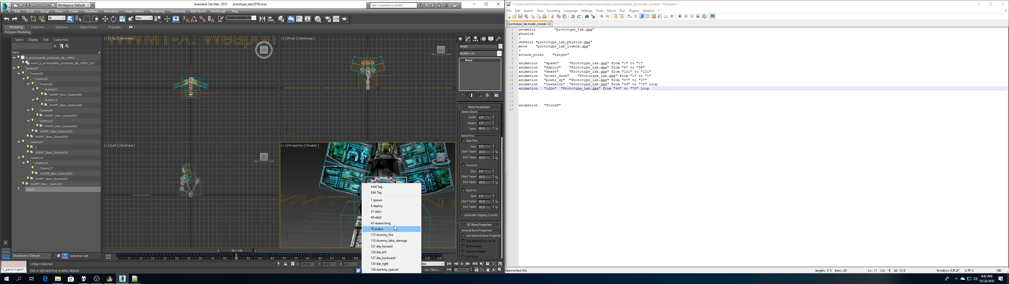
{"action": "left_click", "coordinate": [390, 214]}
{"action": "left_click_drag", "start_coordinate": [219, 252], "coordinate": [258, 252]}
{"action": "left_click", "coordinate": [379, 271]}
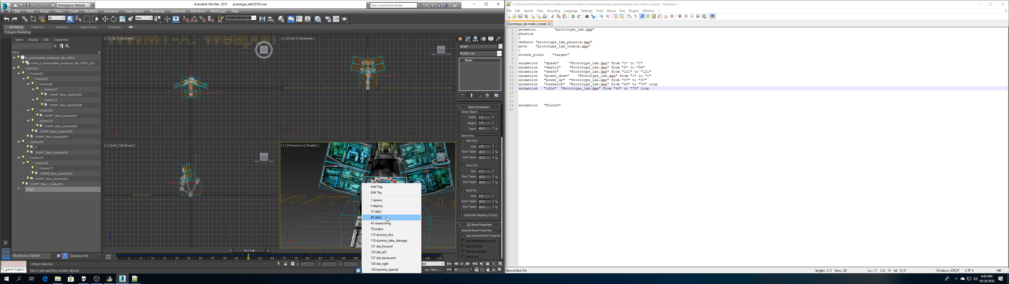
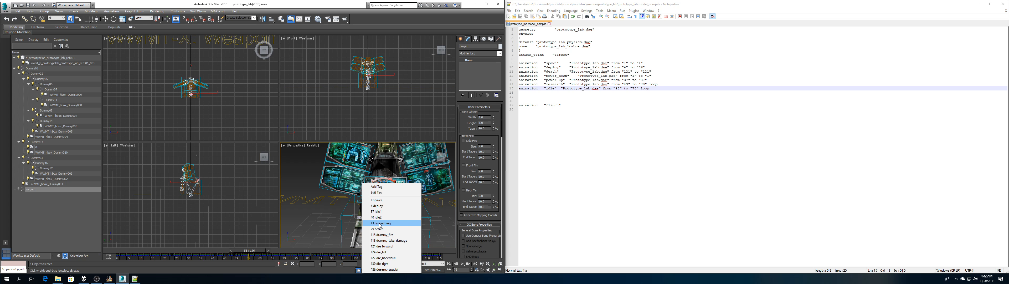
{"action": "double_click", "coordinate": [618, 89]}
{"action": "type", "text": "40"}
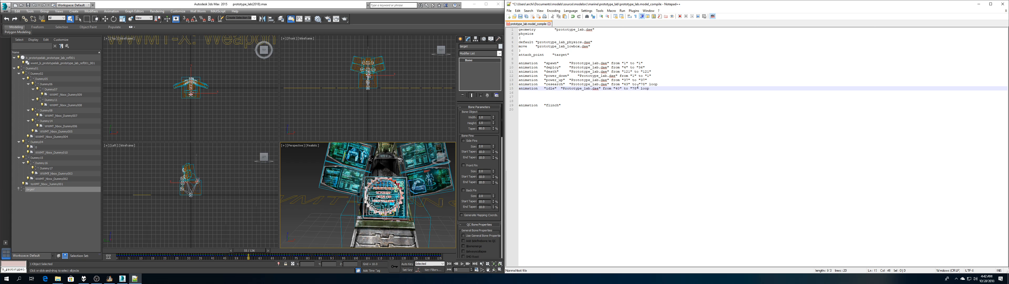
{"action": "double_click", "coordinate": [635, 88]}
{"action": "type", "text": "42"}
{"action": "key", "text": "ctrl+s"}
- Check the idle1 time tag in 3ds Max, set the "idle" start frame to "37" in Notepad++, and save
{"action": "left_click", "coordinate": [372, 271]}
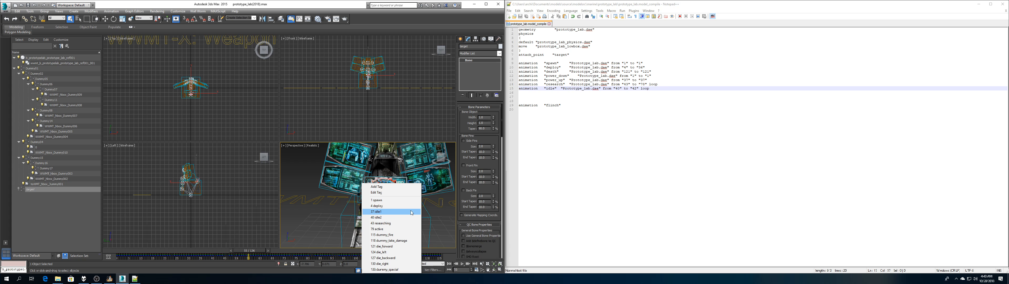
{"action": "double_click", "coordinate": [618, 89]}
{"action": "type", "text": "37"}
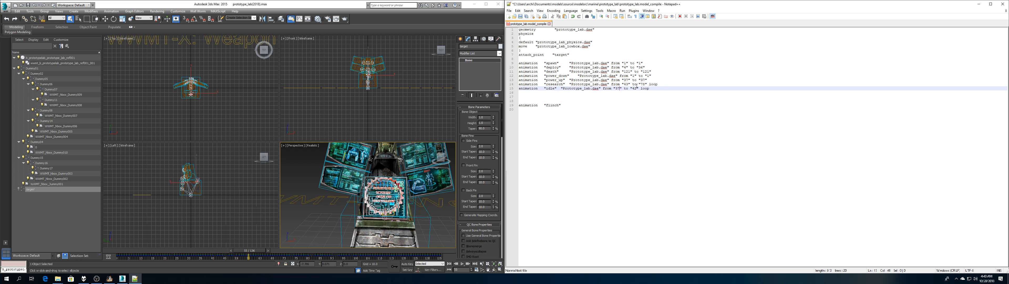
{"action": "key", "text": "ctrl+s"}
- Jump to the dummy_fire time tag in 3ds Max and scrub through the frames that follow it
{"action": "left_click", "coordinate": [370, 270]}
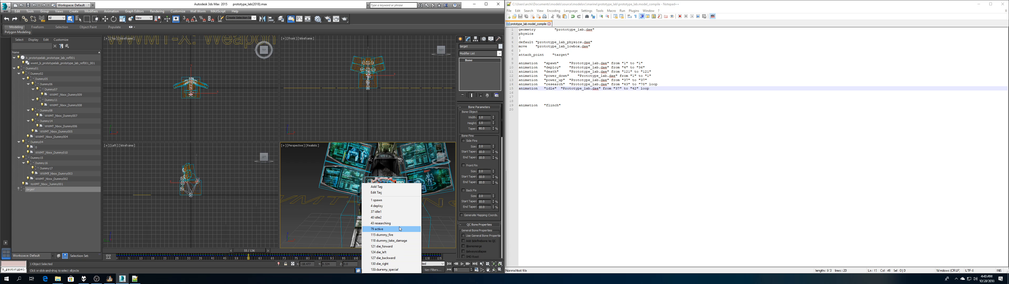
{"action": "left_click", "coordinate": [381, 234]}
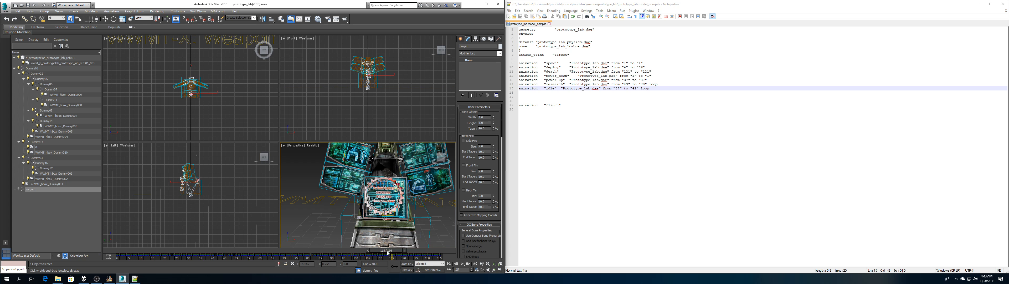
{"action": "left_click_drag", "start_coordinate": [387, 251], "coordinate": [414, 259]}
{"action": "key", "text": "q"}
- Copy the "43" to "78" loop range from "research" to the "flinch" line, add 0.2 after "loop", and save
{"action": "left_click_drag", "start_coordinate": [660, 85], "coordinate": [519, 84]}
{"action": "left_click", "coordinate": [615, 93]}
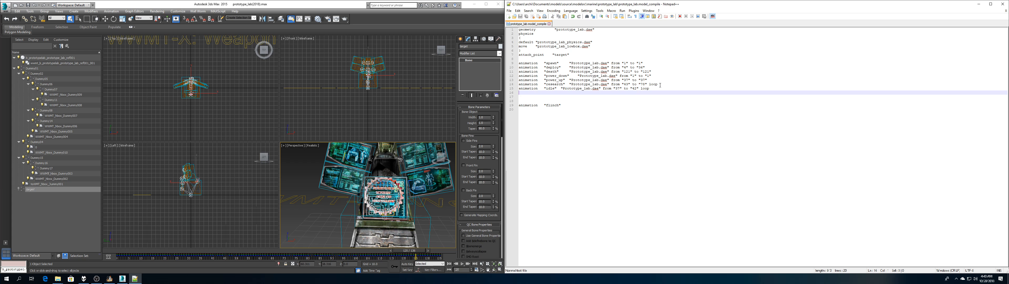
{"action": "left_click_drag", "start_coordinate": [660, 85], "coordinate": [619, 85]}
{"action": "key", "text": "ctrl+c"}
{"action": "left_click", "coordinate": [613, 104]}
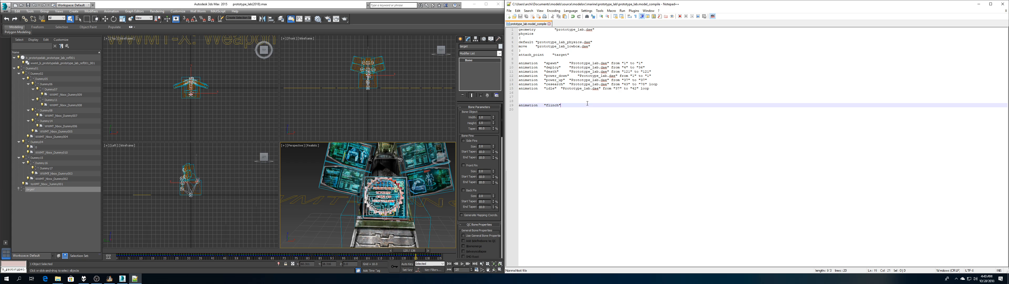
{"action": "key", "text": "ctrl+v"}
{"action": "key", "text": "ctrl+s"}
{"action": "double_click", "coordinate": [595, 105]}
{"action": "left_click", "coordinate": [627, 105]}
{"action": "key", "text": "ctrl+s"}
- Append a decimal value after "loop" on the "idle" and "research" animation lines and save
{"action": "left_click", "coordinate": [655, 88]}
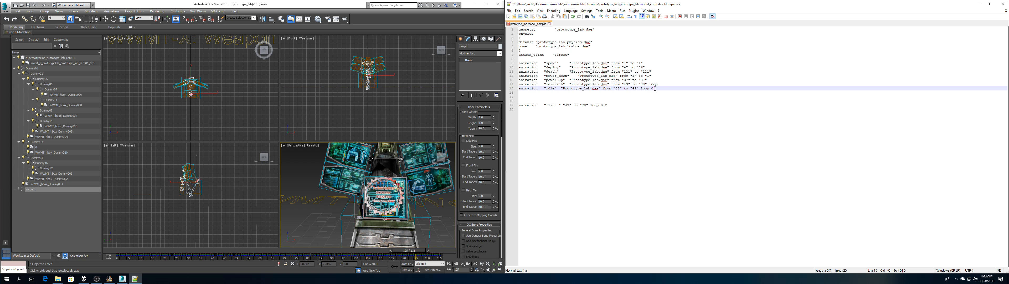
{"action": "left_click", "coordinate": [671, 85]}
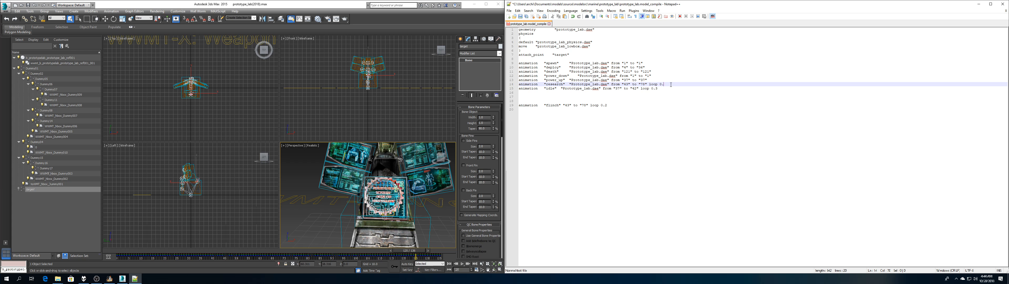
{"action": "key", "text": "ctrl+s"}
- Replace the "default" and "move" physics file names with prototype_lab and save
{"action": "double_click", "coordinate": [573, 29]}
{"action": "key", "text": "ctrl+c"}
{"action": "double_click", "coordinate": [570, 42]}
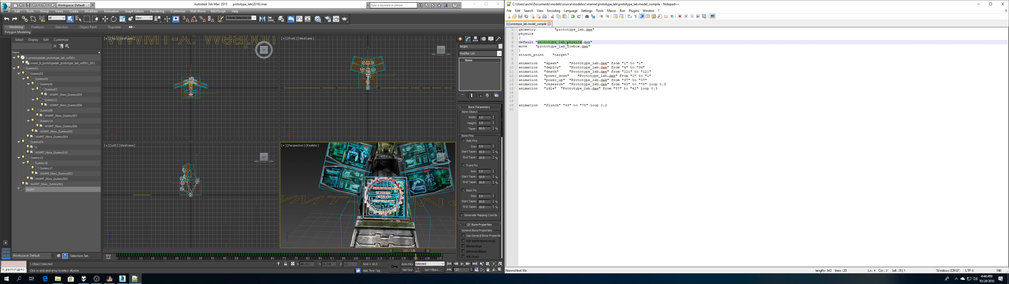
{"action": "key", "text": "ctrl+v"}
{"action": "double_click", "coordinate": [572, 46]}
{"action": "key", "text": "ctrl+v"}
{"action": "key", "text": "ctrl+s"}
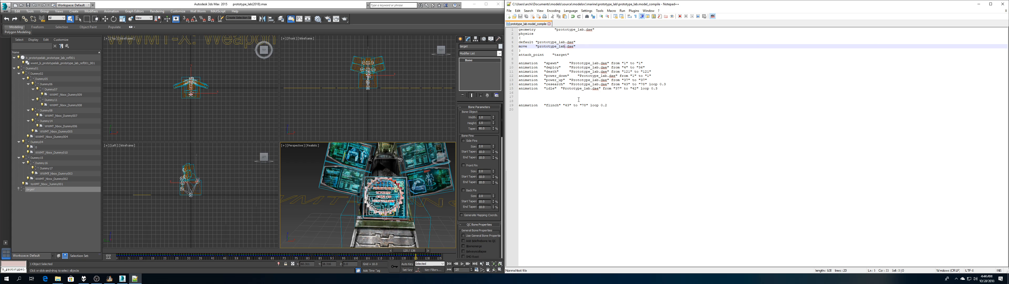
- Undo both physics file name replacements and save the file
{"action": "key", "text": "ctrl+z"}
{"action": "key", "text": "ctrl+z"}
{"action": "key", "text": "ctrl+s"}
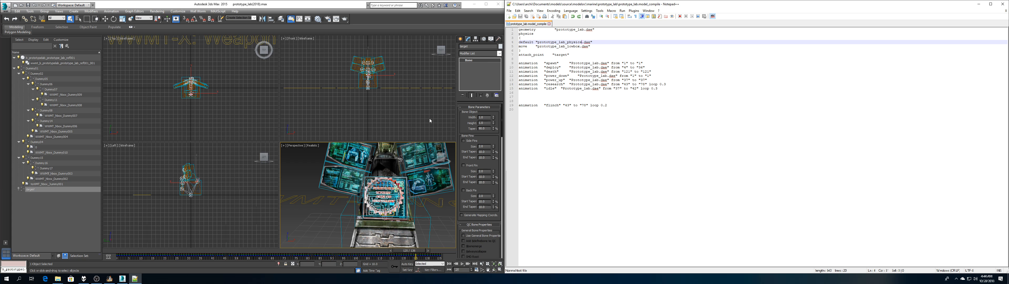
- Move the timeline to the last frame in 3ds Max and hide the main prototype lab mesh
{"action": "middle_click_drag", "start_coordinate": [433, 169], "coordinate": [414, 162]}
{"action": "scroll", "coordinate": [414, 162], "scroll_direction": "down", "scroll_amount": 1}
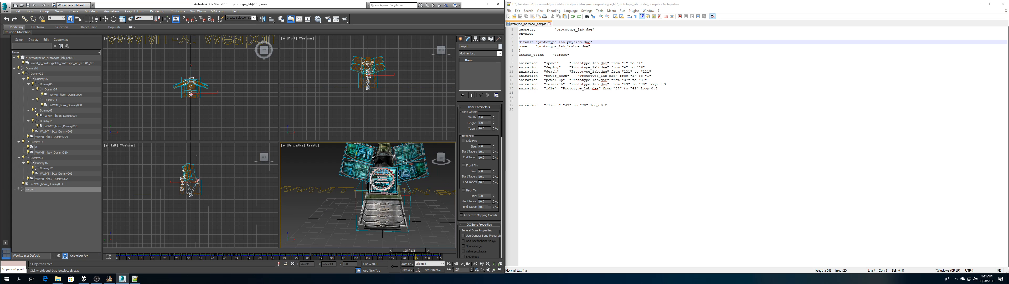
{"action": "scroll", "coordinate": [415, 168], "scroll_direction": "down", "scroll_amount": 1}
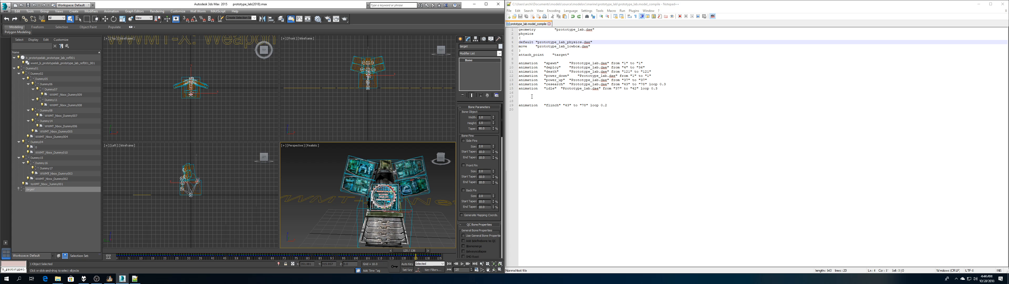
{"action": "double_click", "coordinate": [576, 30]}
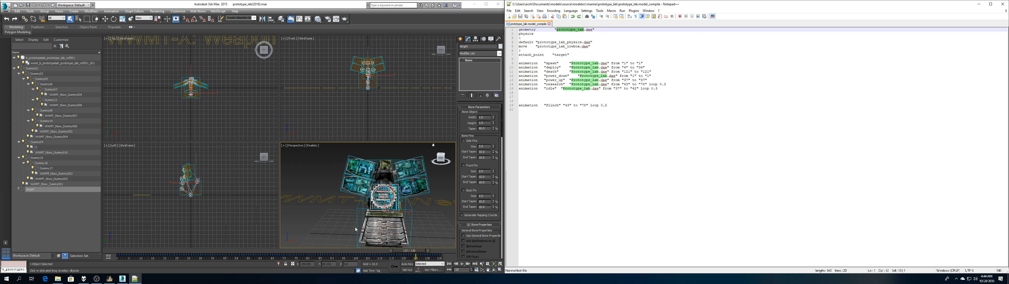
{"action": "left_click_drag", "start_coordinate": [409, 251], "coordinate": [450, 248]}
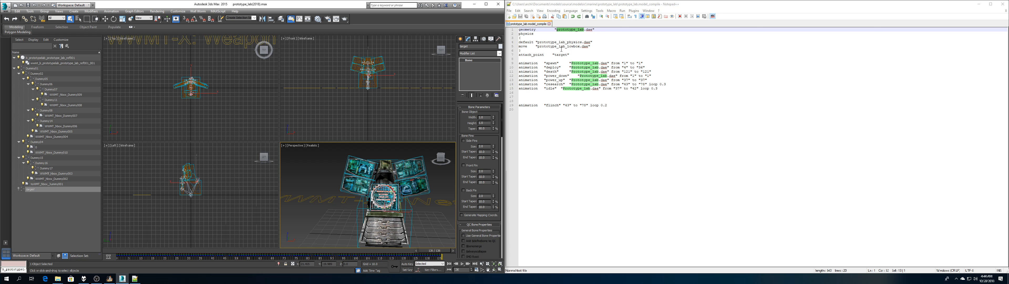
{"action": "left_click", "coordinate": [411, 166]}
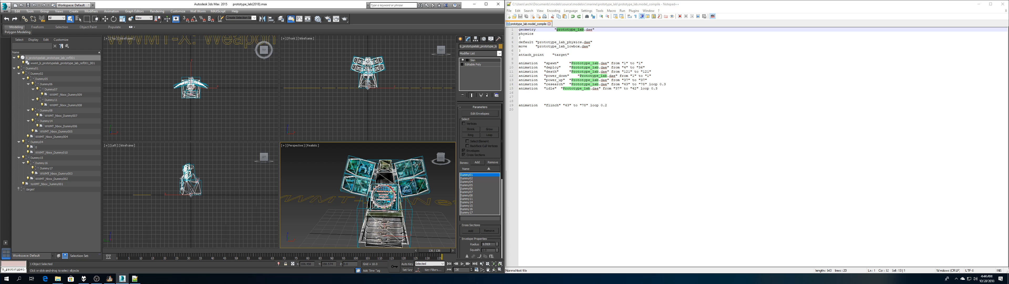
{"action": "right_click", "coordinate": [410, 165]}
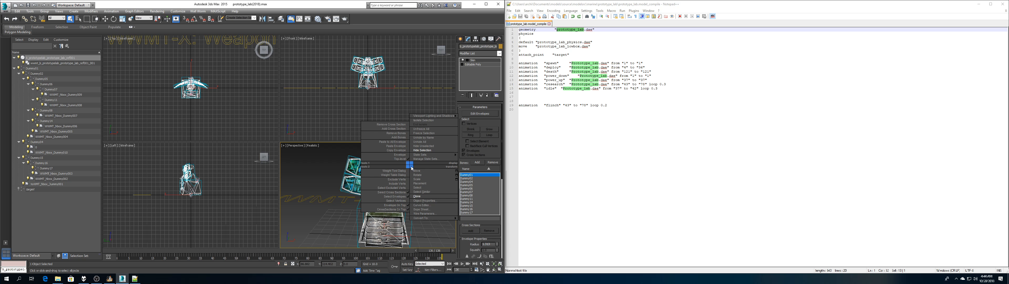
{"action": "left_click", "coordinate": [20, 59]}
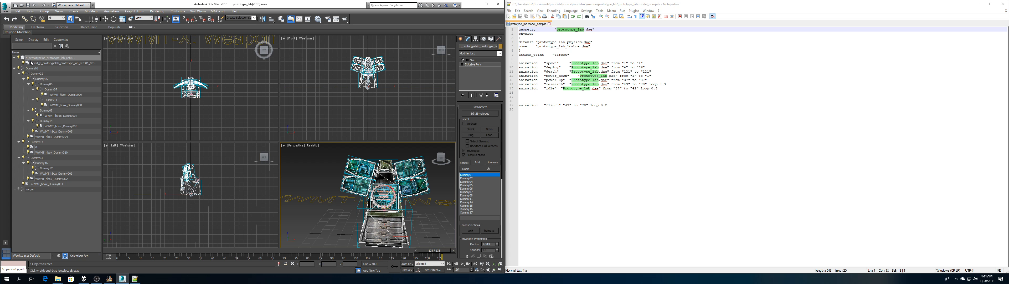
{"action": "left_click", "coordinate": [20, 58]}
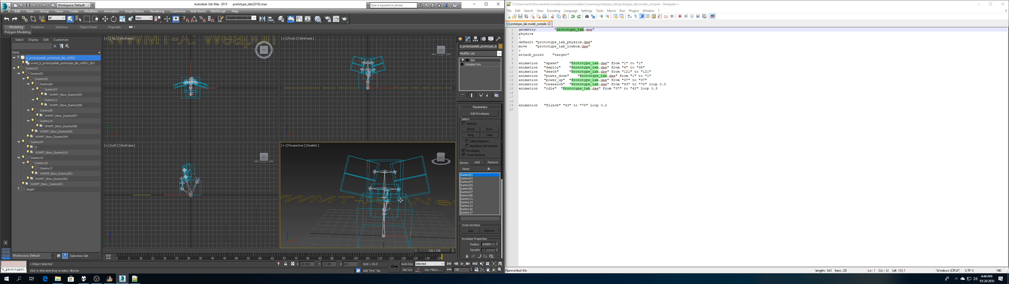
{"action": "left_click_drag", "start_coordinate": [439, 157], "coordinate": [441, 156]}
- Export the scene in OpenCOLLADA format with "_LO" added to the prototype_lab file name, keeping the default export options
{"action": "left_click", "coordinate": [5, 6]}
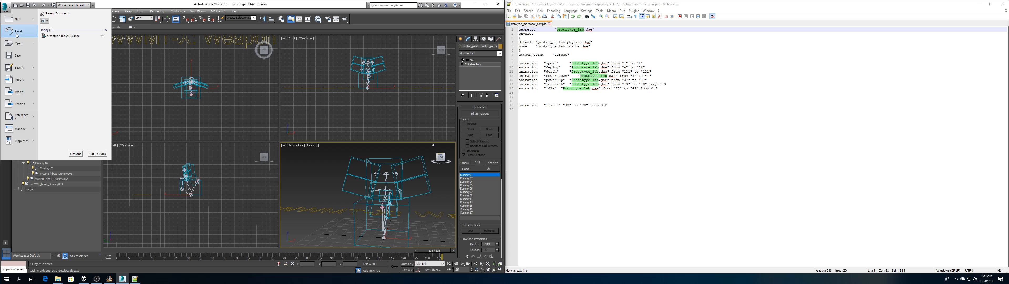
{"action": "mouse_move", "coordinate": [21, 93]}
{"action": "left_click", "coordinate": [59, 28]}
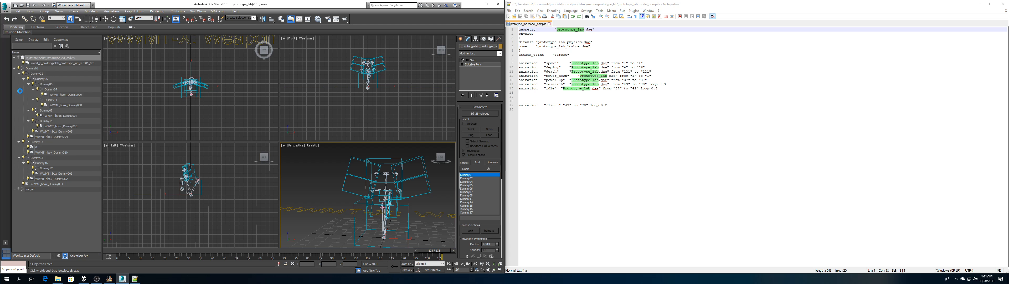
{"action": "left_click", "coordinate": [71, 45]}
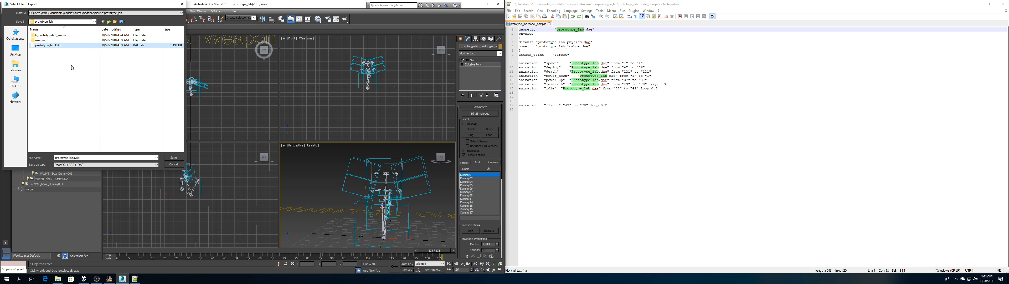
{"action": "left_click", "coordinate": [74, 157]}
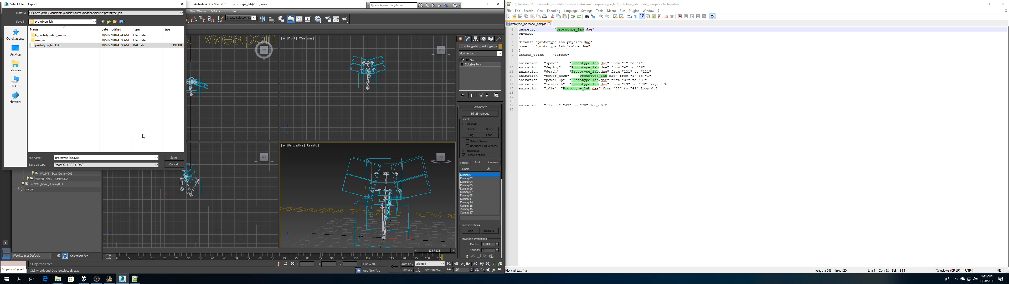
{"action": "type", "text": "_LO"}
{"action": "left_click", "coordinate": [173, 157]}
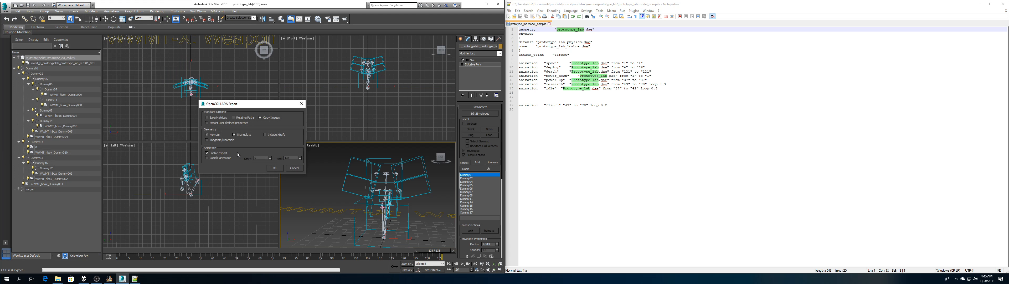
{"action": "left_click", "coordinate": [276, 168]}
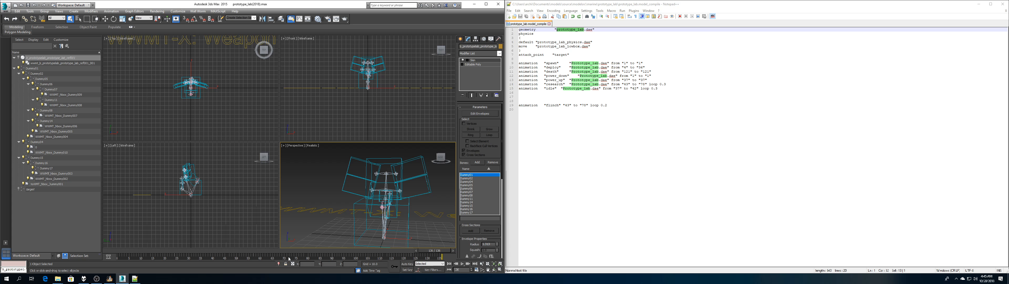
- Return the 3ds Max timeline to the first frame, and set the "default" physics file to prototype_lab_lowbox.dae in the saved model_compile
{"action": "left_click_drag", "start_coordinate": [424, 250], "coordinate": [99, 233]}
{"action": "left_click", "coordinate": [582, 42]}
{"action": "key", "text": "BackSpace"}
{"action": "key", "text": "BackSpace"}
{"action": "key", "text": "BackSpace"}
{"action": "key", "text": "BackSpace"}
{"action": "key", "text": "BackSpace"}
{"action": "key", "text": "BackSpace"}
{"action": "key", "text": "BackSpace"}
{"action": "type", "text": "lo"}
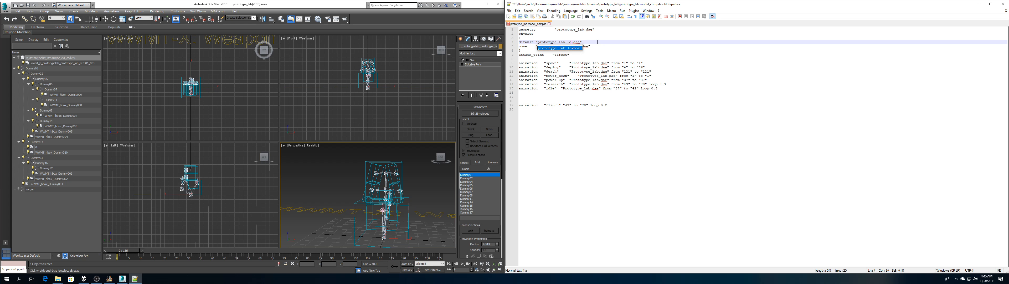
{"action": "type", "text": "wbox"}
{"action": "left_click", "coordinate": [606, 44]}
{"action": "key", "text": "ctrl+s"}
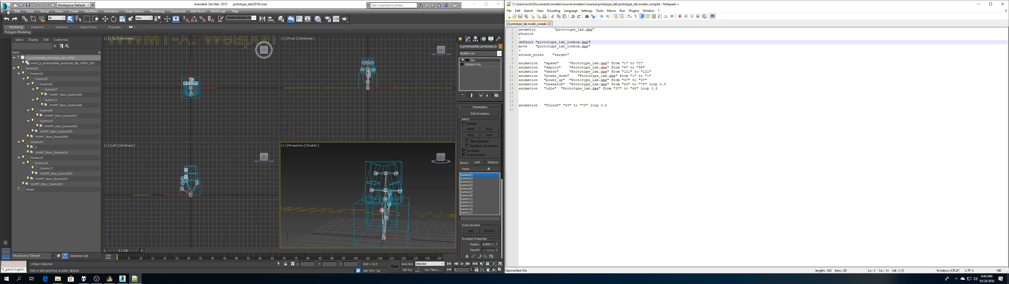
- Unhide the main prototype lab mesh in 3ds Max and remove the blank lines above the "flinch" animation entry in the model_compile
{"action": "left_click", "coordinate": [17, 58]}
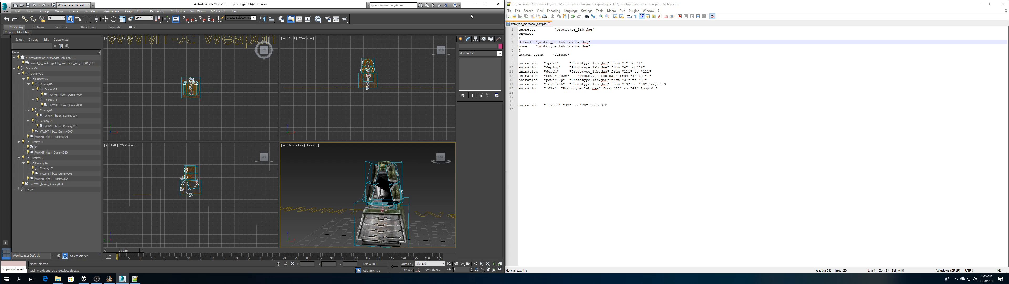
{"action": "left_click", "coordinate": [475, 5]}
{"action": "left_click", "coordinate": [521, 109]}
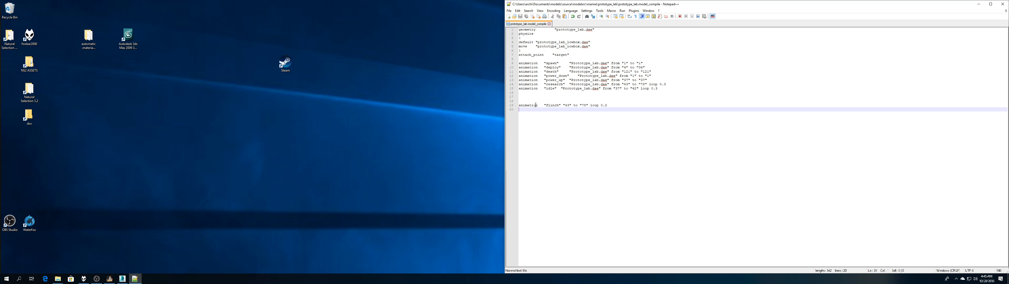
{"action": "left_click", "coordinate": [521, 105]}
{"action": "key", "text": "BackSpace"}
{"action": "key", "text": "BackSpace"}
{"action": "key", "text": "BackSpace"}
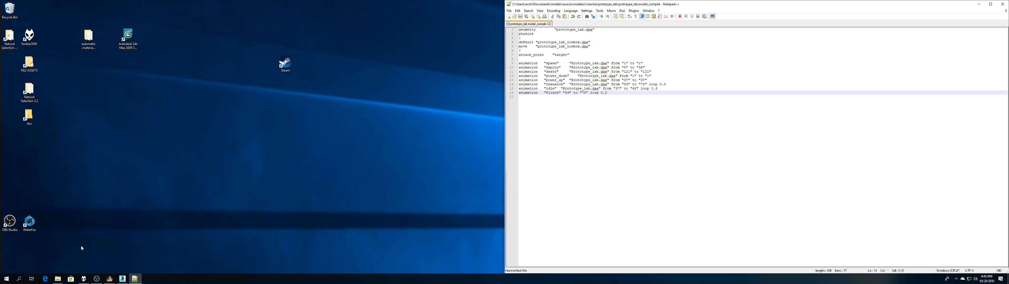
- Compare the exported DAE files in the prototype_lab folder with the physics file names in the model_compile
{"action": "left_click", "coordinate": [58, 279]}
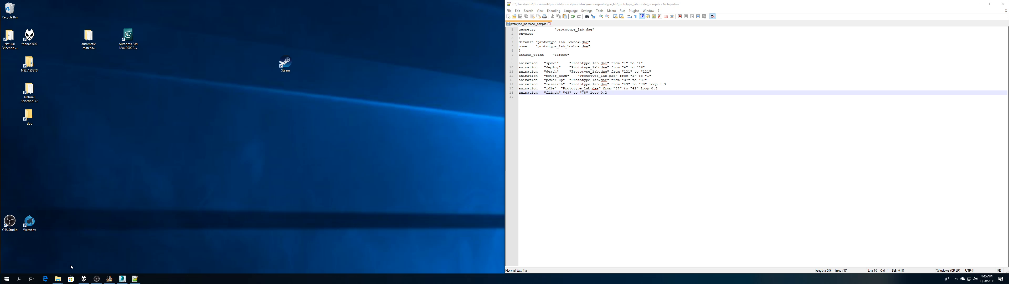
{"action": "left_click_drag", "start_coordinate": [670, 4], "coordinate": [251, 51]}
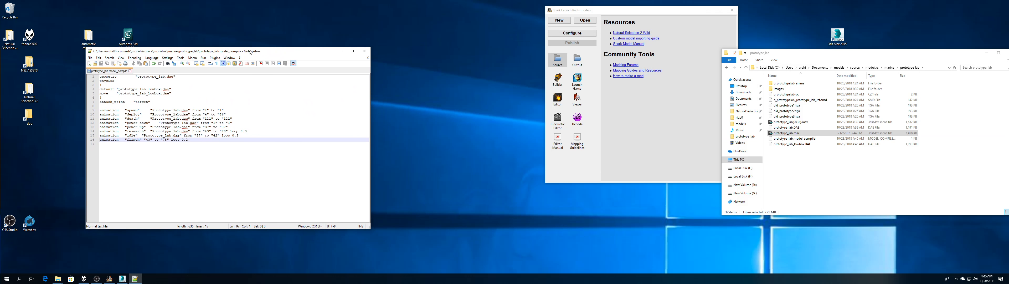
{"action": "left_click", "coordinate": [799, 128]}
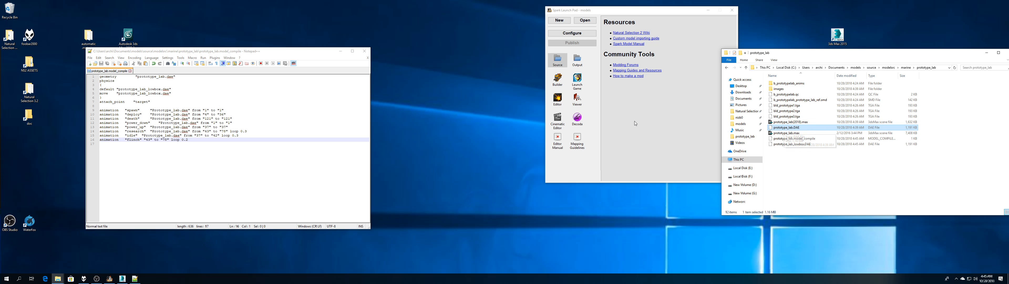
{"action": "left_click_drag", "start_coordinate": [176, 77], "coordinate": [88, 76]}
{"action": "left_click_drag", "start_coordinate": [171, 89], "coordinate": [93, 89]}
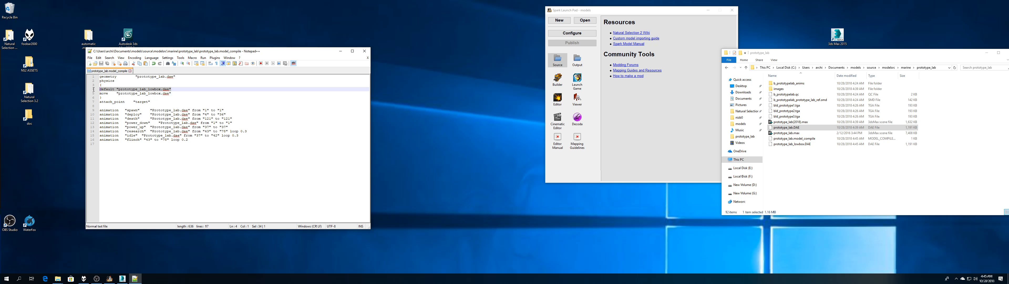
{"action": "left_click", "coordinate": [807, 144]}
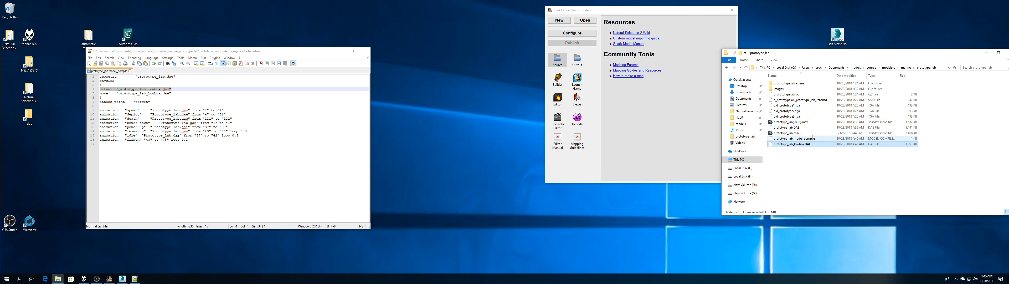
- Open prototype_lab.DAE in Notepad++ and find the texture paths containing "/images"
{"action": "right_click", "coordinate": [803, 128]}
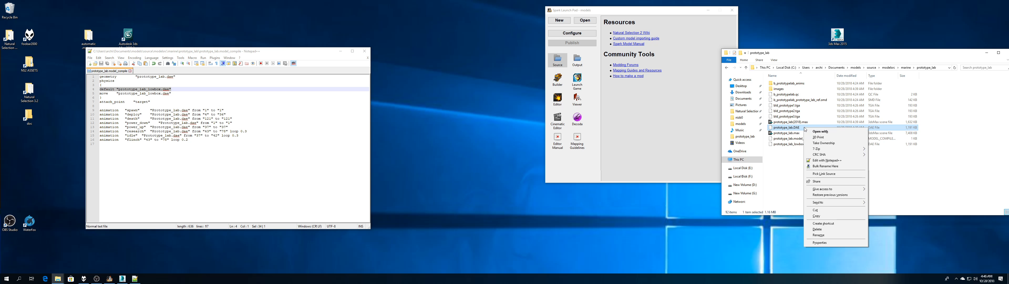
{"action": "left_click", "coordinate": [822, 160]}
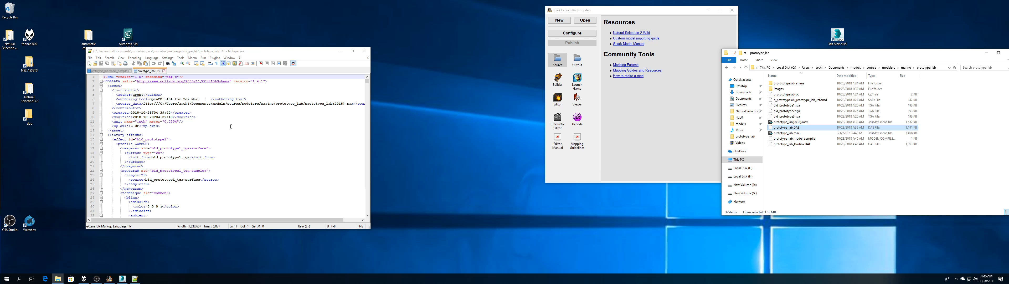
{"action": "scroll", "coordinate": [250, 134], "scroll_direction": "down", "scroll_amount": 3}
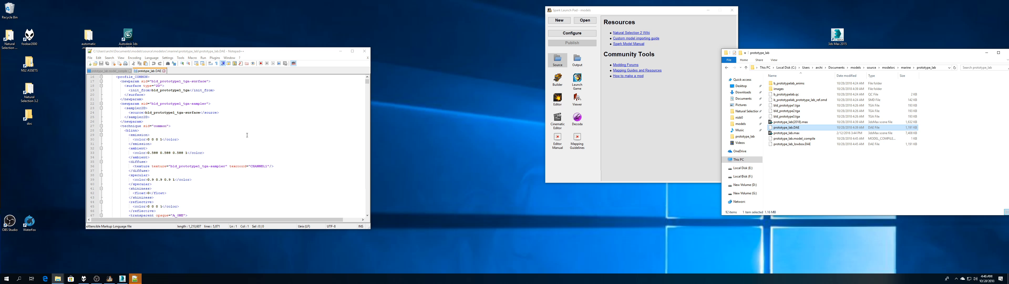
{"action": "key", "text": "ctrl+e"}
{"action": "left_click", "coordinate": [247, 135]}
{"action": "key", "text": "ctrl+f"}
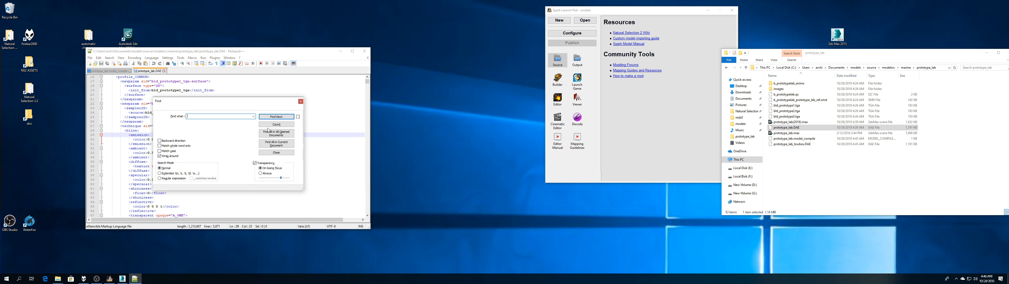
{"action": "type", "text": "/IMAGES"}
{"action": "key", "text": "Return"}
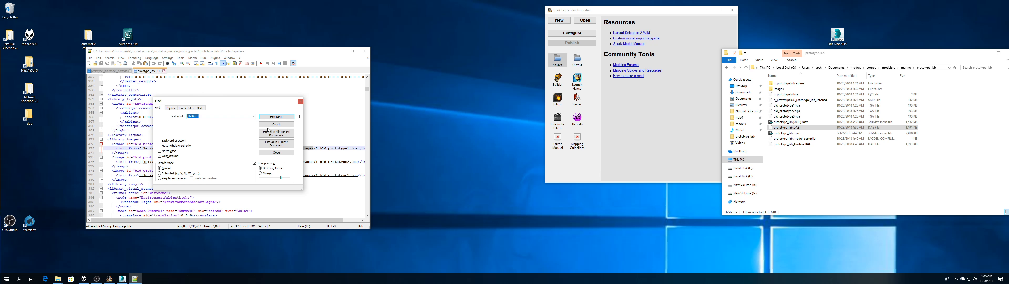
{"action": "left_click", "coordinate": [300, 102]}
- Remove the images folder and number prefix from the three bld_prototype texture paths, then save the DAE file and close Notepad++
{"action": "left_click", "coordinate": [315, 149]}
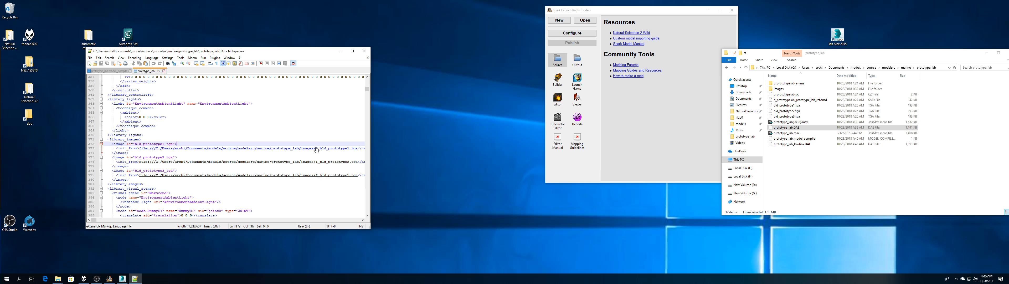
{"action": "left_click_drag", "start_coordinate": [311, 148], "coordinate": [301, 148]}
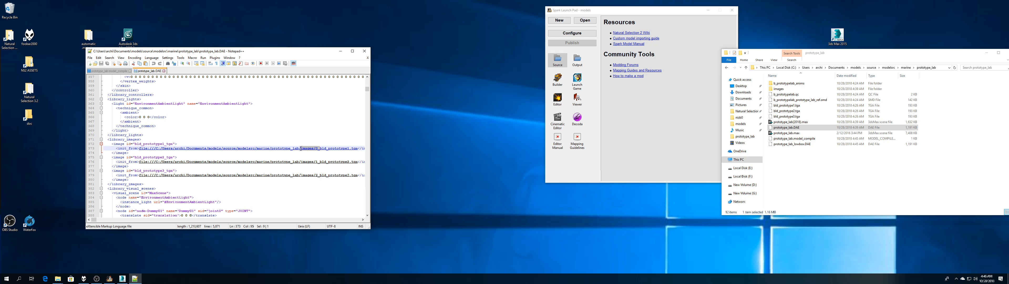
{"action": "key", "text": "Delete"}
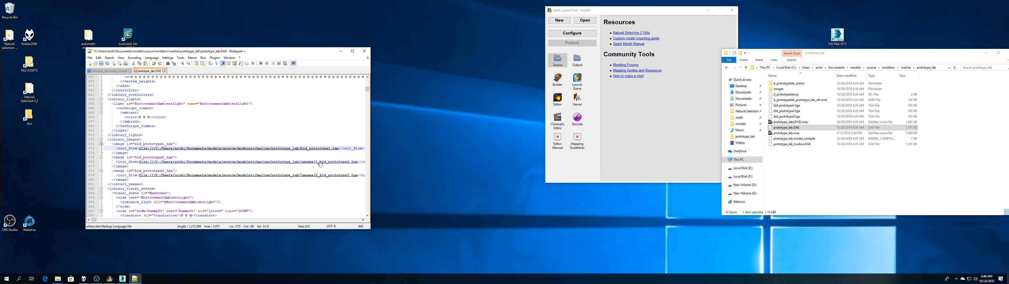
{"action": "left_click_drag", "start_coordinate": [320, 162], "coordinate": [300, 177]}
{"action": "key", "text": "Delete"}
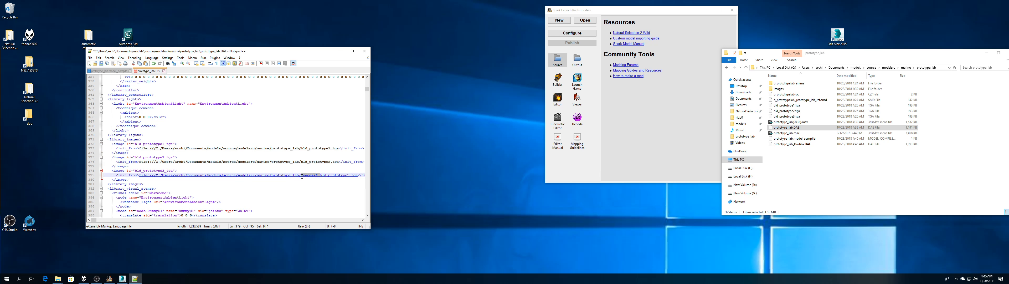
{"action": "key", "text": "Delete"}
{"action": "key", "text": "ctrl+s"}
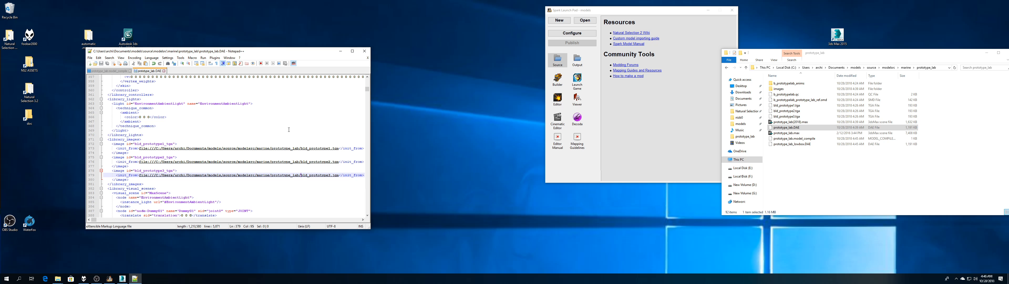
{"action": "scroll", "coordinate": [288, 130], "scroll_direction": "up", "scroll_amount": 20}
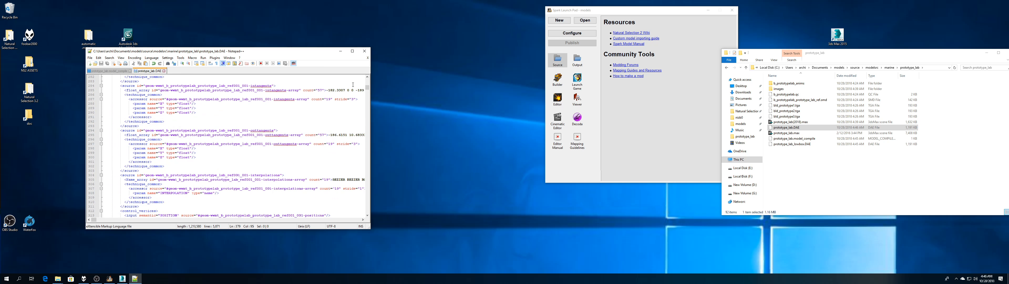
{"action": "left_click", "coordinate": [364, 51]}
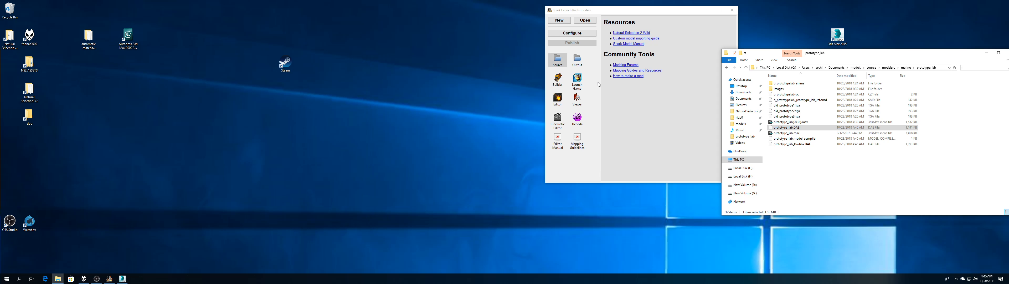
- Delete the images folder from the prototype_lab source folder
{"action": "left_click", "coordinate": [816, 155]}
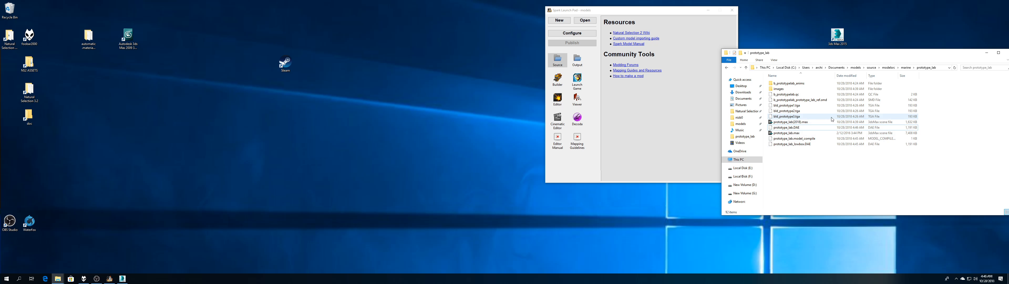
{"action": "left_click", "coordinate": [806, 90]}
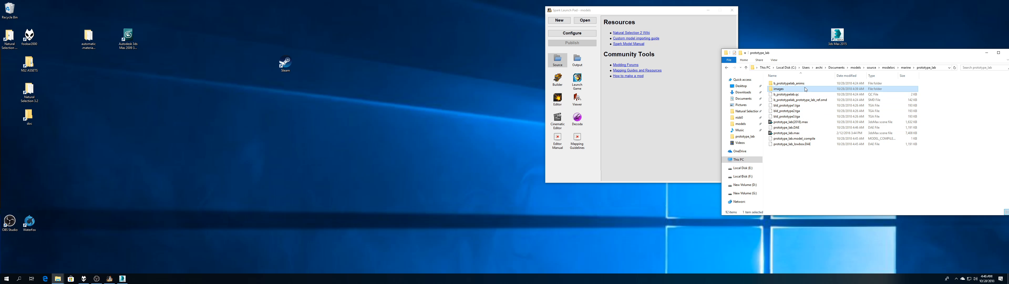
{"action": "key", "text": "Delete"}
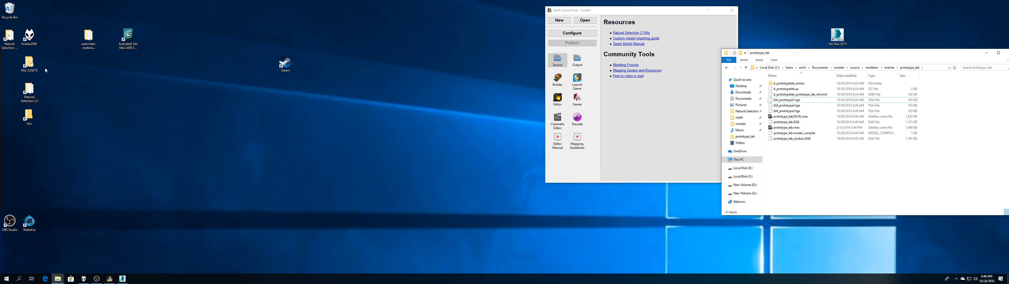
- Open the game's ns2/models/marine/prototype_lab folder from the Natural Selection 2 desktop shortcut
{"action": "double_click", "coordinate": [30, 93]}
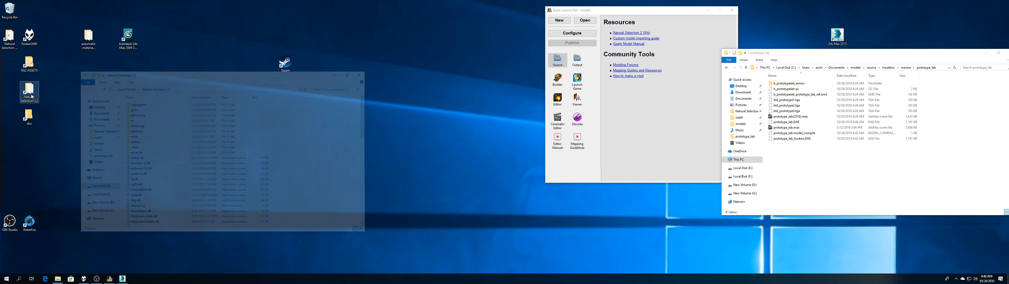
{"action": "left_click", "coordinate": [359, 75]}
{"action": "double_click", "coordinate": [8, 39]}
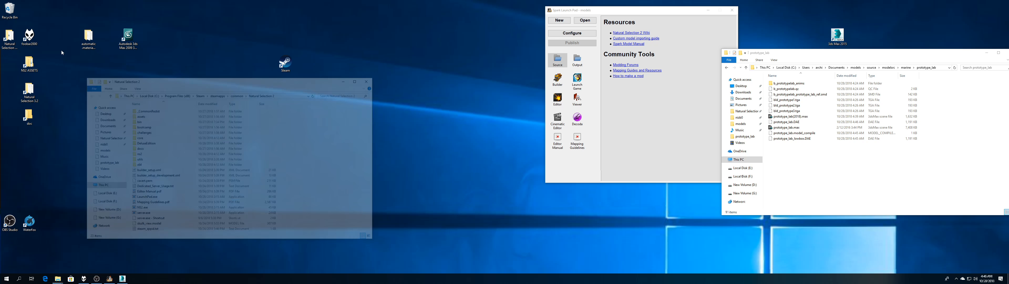
{"action": "double_click", "coordinate": [139, 153]}
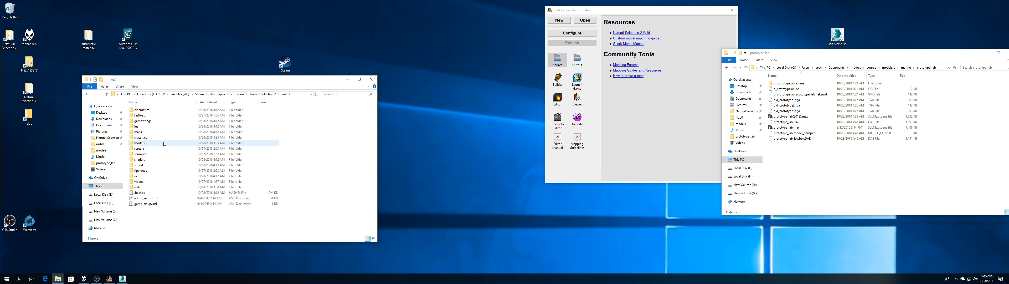
{"action": "left_click_drag", "start_coordinate": [164, 144], "coordinate": [150, 146]}
{"action": "double_click", "coordinate": [148, 146]}
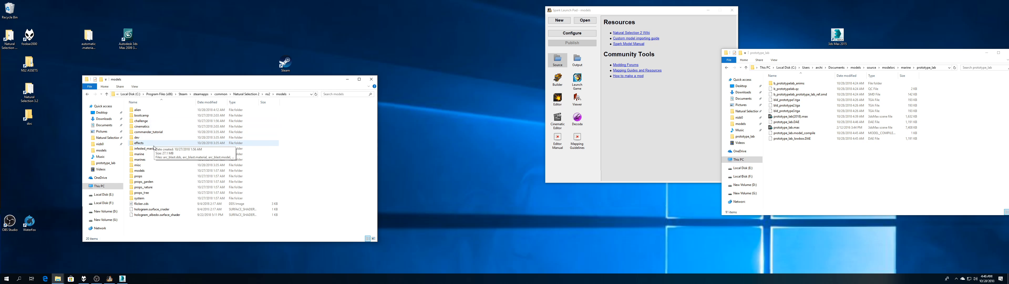
{"action": "double_click", "coordinate": [147, 154]}
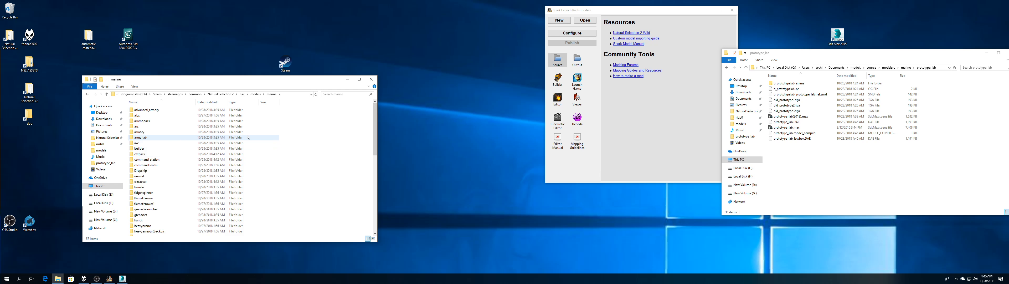
{"action": "scroll", "coordinate": [169, 172], "scroll_direction": "down", "scroll_amount": 11}
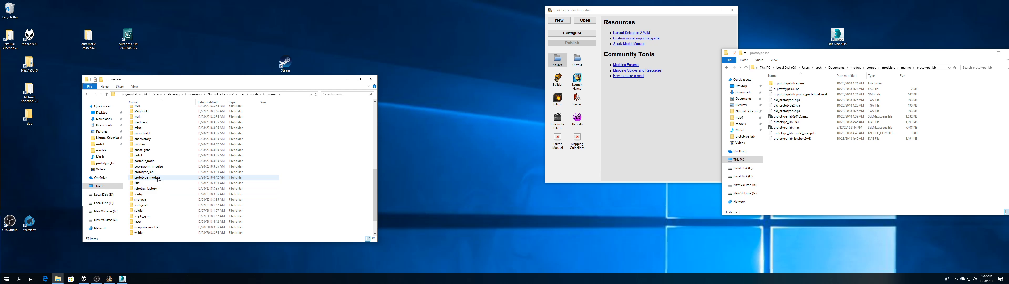
{"action": "double_click", "coordinate": [156, 172]}
- Copy the three bld_prototype material files from the game's prototype_lab folder into the prototype_lab source folder, then close the game folder
{"action": "left_click", "coordinate": [179, 126]}
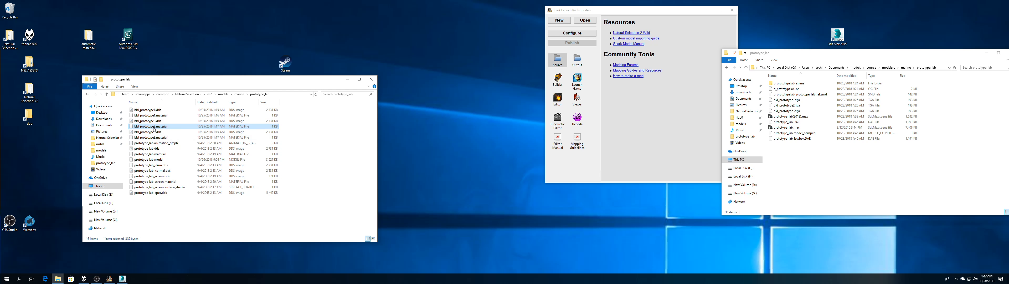
{"action": "left_click", "coordinate": [151, 115]}
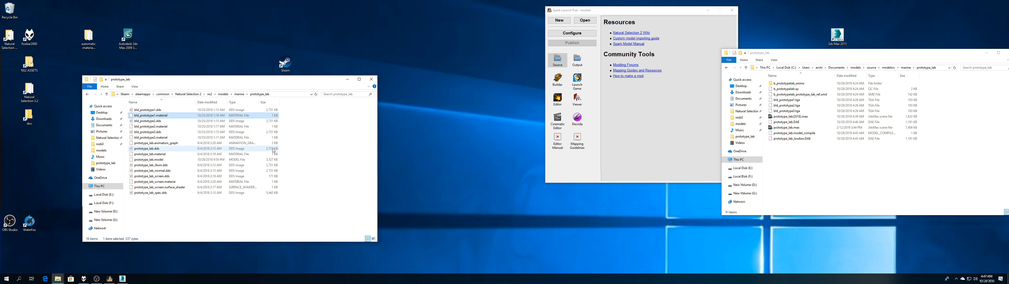
{"action": "left_click", "coordinate": [834, 160]}
{"action": "key", "text": "ctrl+v"}
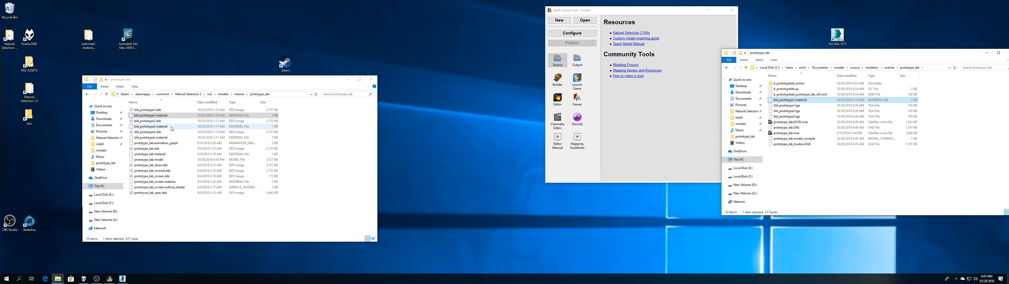
{"action": "left_click", "coordinate": [172, 127]}
{"action": "left_click", "coordinate": [826, 176]}
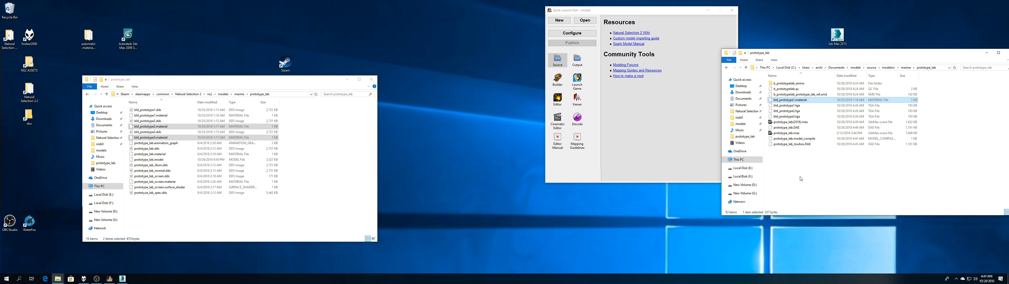
{"action": "key", "text": "ctrl+v"}
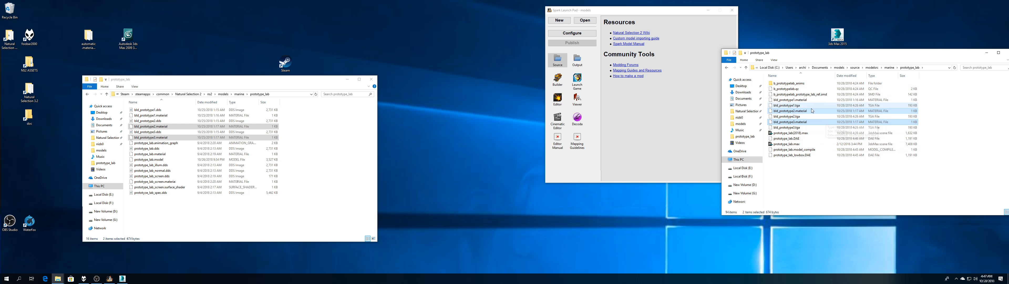
{"action": "left_click", "coordinate": [371, 79]}
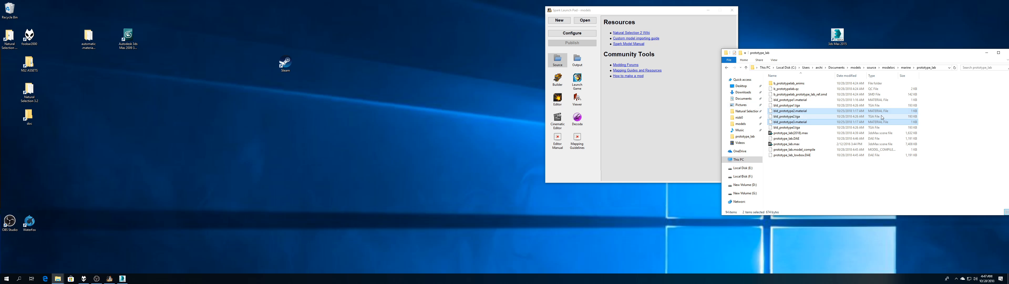
- Open bld_prototype1.material from the source folder in Notepad++
{"action": "right_click", "coordinate": [801, 100]}
{"action": "left_click", "coordinate": [819, 127]}
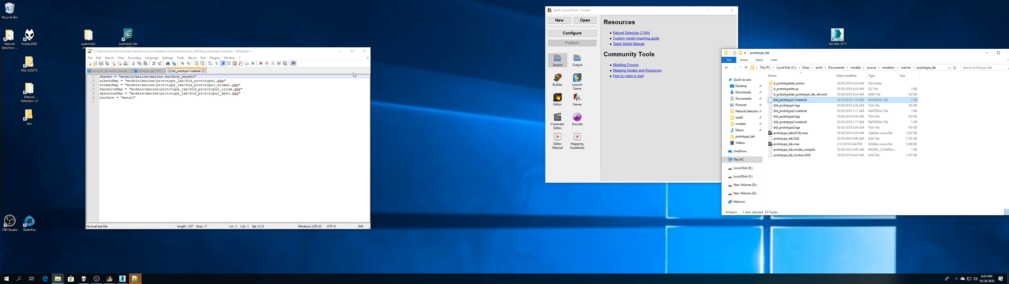
- Launch the Builder from the Spark Launch Pad, run a build and examine the syntax error in its log
{"action": "left_click", "coordinate": [558, 79]}
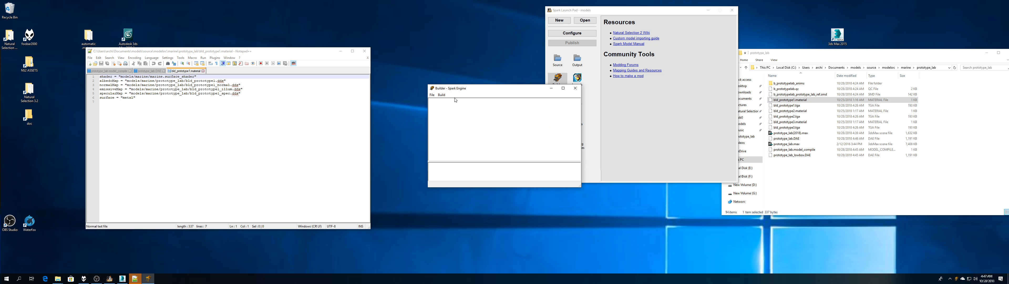
{"action": "left_click", "coordinate": [442, 94]}
{"action": "left_click", "coordinate": [455, 127]}
{"action": "left_click_drag", "start_coordinate": [471, 90], "coordinate": [368, 104]}
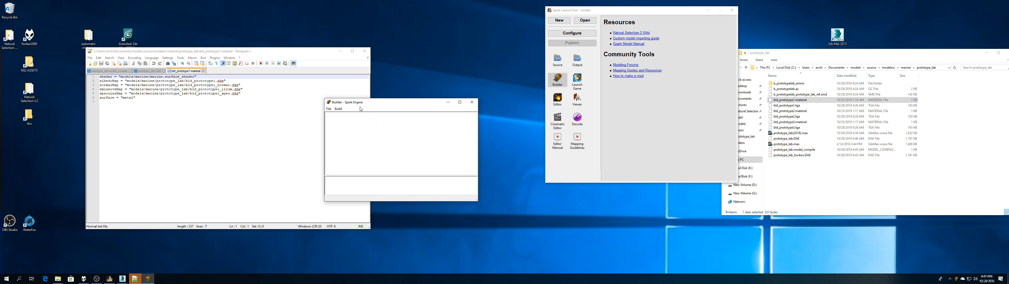
{"action": "left_click", "coordinate": [338, 108]}
{"action": "left_click", "coordinate": [354, 115]}
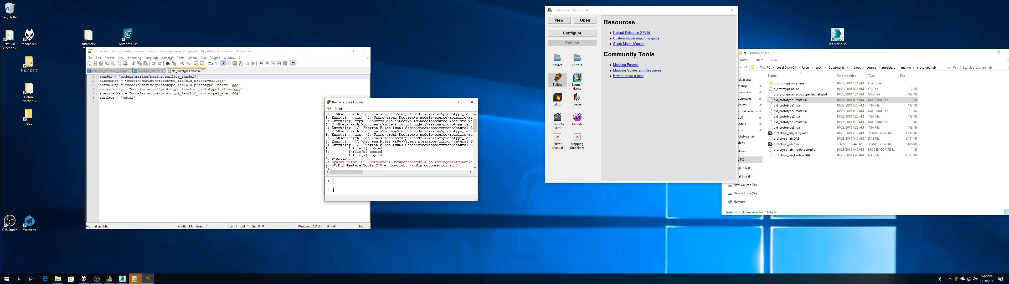
{"action": "left_click_drag", "start_coordinate": [351, 174], "coordinate": [394, 169]}
{"action": "left_click_drag", "start_coordinate": [430, 128], "coordinate": [416, 128]}
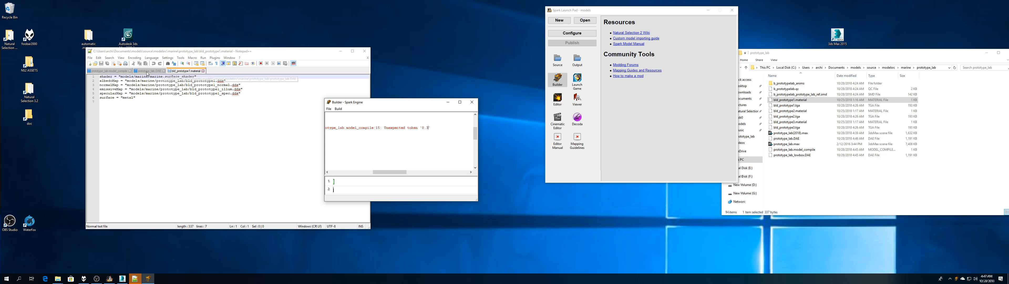
- Close bld_prototype1.material and prototype_lab.DAE in Notepad++, leaving prototype_lab.model_compile open
{"action": "middle_click", "coordinate": [187, 72]}
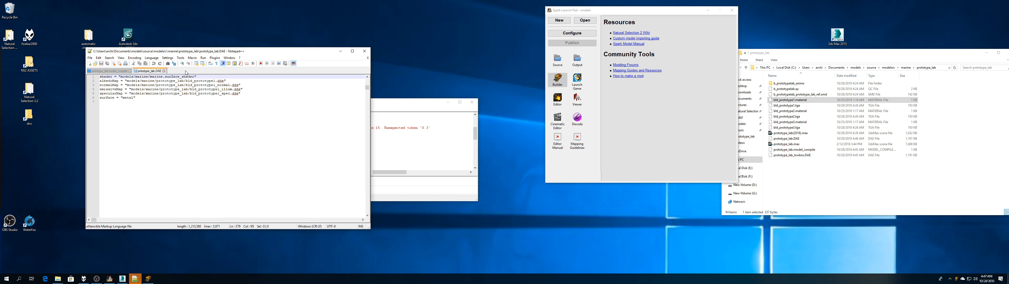
{"action": "scroll", "coordinate": [152, 72], "scroll_direction": "up", "scroll_amount": 3}
{"action": "middle_click", "coordinate": [152, 71]}
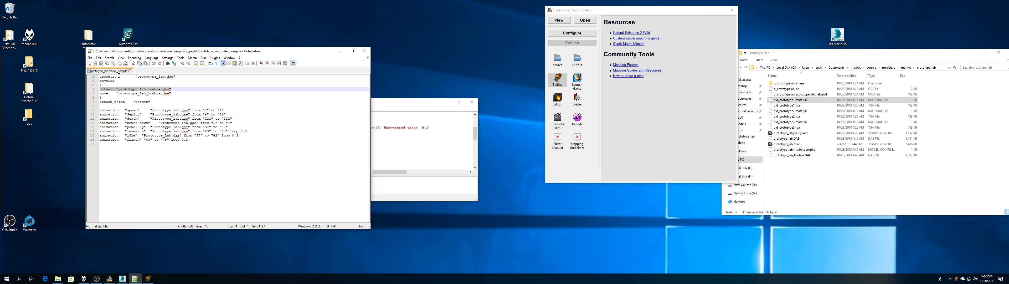
- Insert the word "speed" after "loop" in the last three animation lines of prototype_lab.model_compile
{"action": "left_click", "coordinate": [215, 115]}
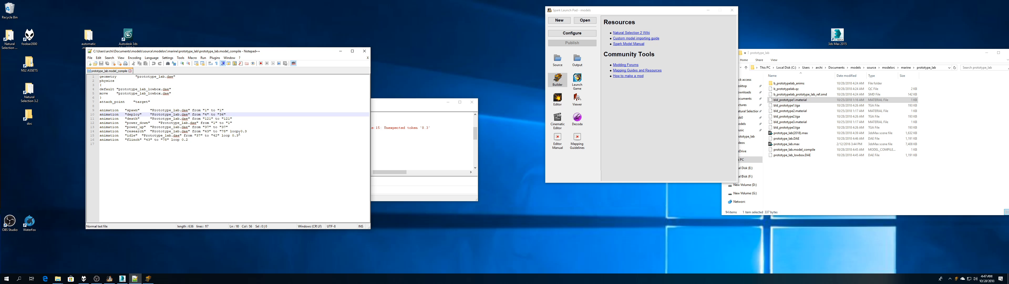
{"action": "left_click", "coordinate": [240, 131]}
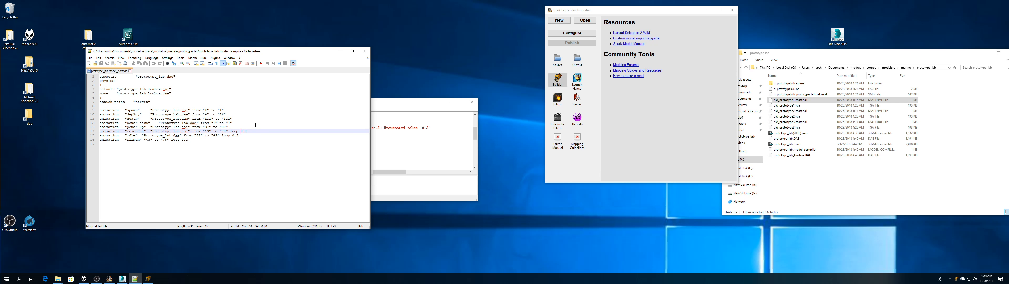
{"action": "type", "text": "speed"}
{"action": "left_click", "coordinate": [222, 136]}
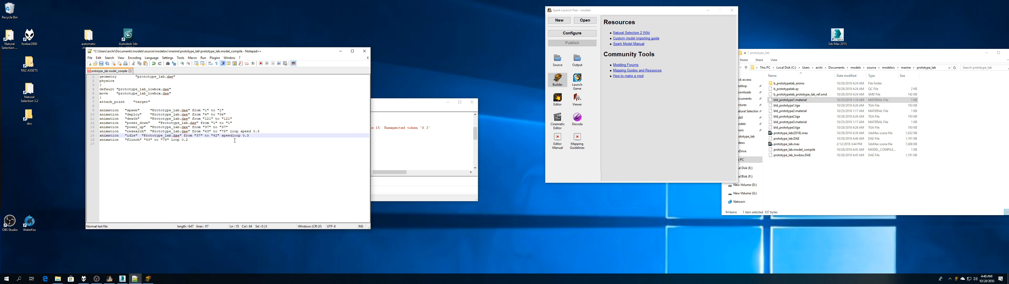
{"action": "left_click", "coordinate": [171, 140]}
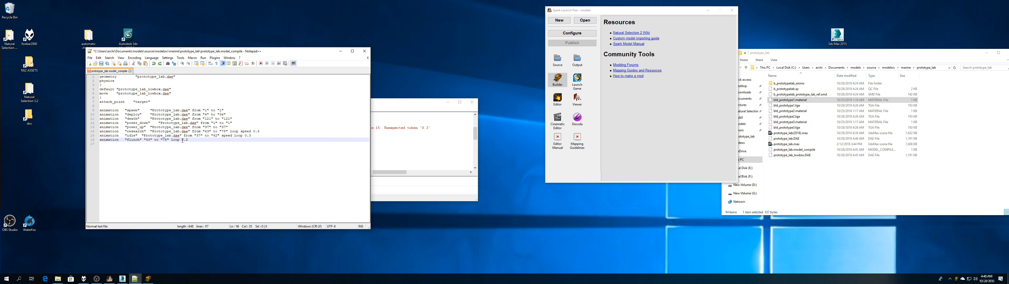
{"action": "double_click", "coordinate": [227, 136]}
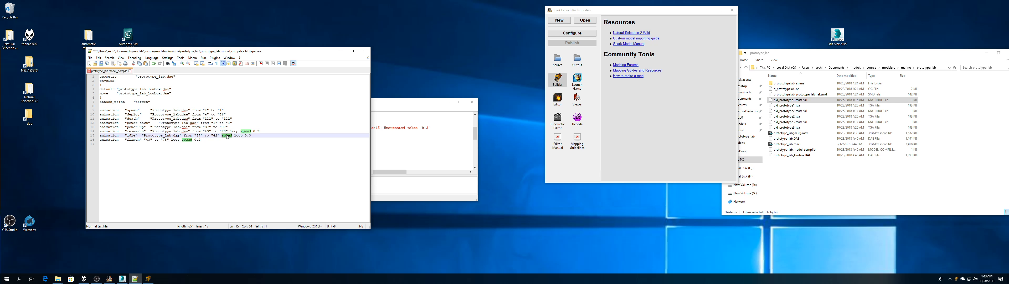
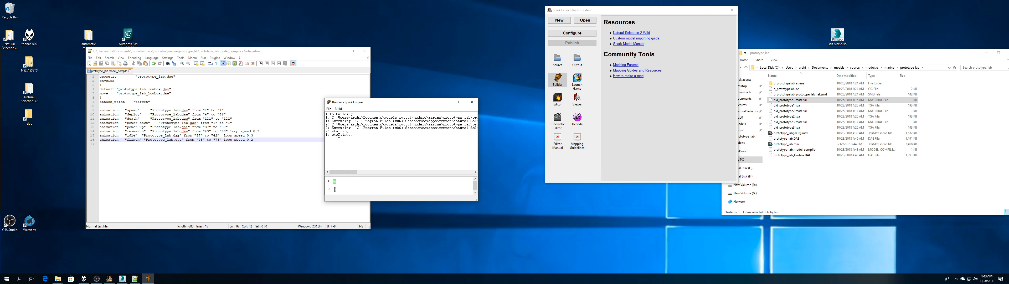
{"action": "left_click_drag", "start_coordinate": [274, 157], "coordinate": [104, 109]}
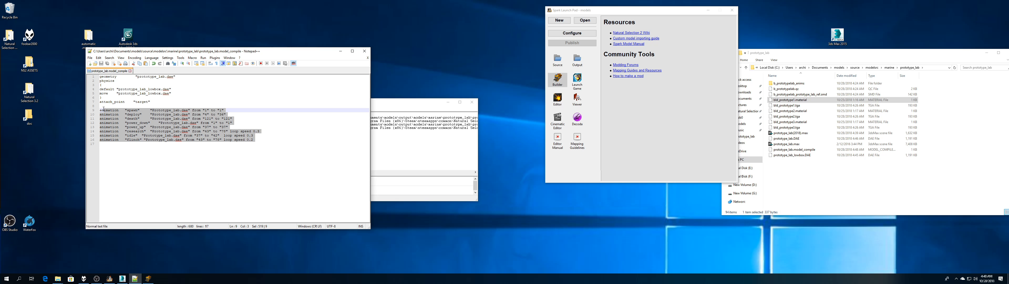
{"action": "left_click", "coordinate": [174, 123]}
- Enlarge and reposition the Builder window, rebuild the project and check the build log
{"action": "left_click", "coordinate": [397, 142]}
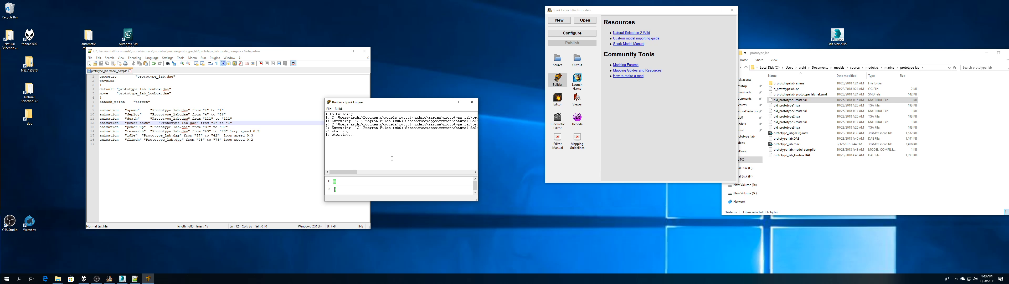
{"action": "left_click_drag", "start_coordinate": [476, 198], "coordinate": [487, 235]}
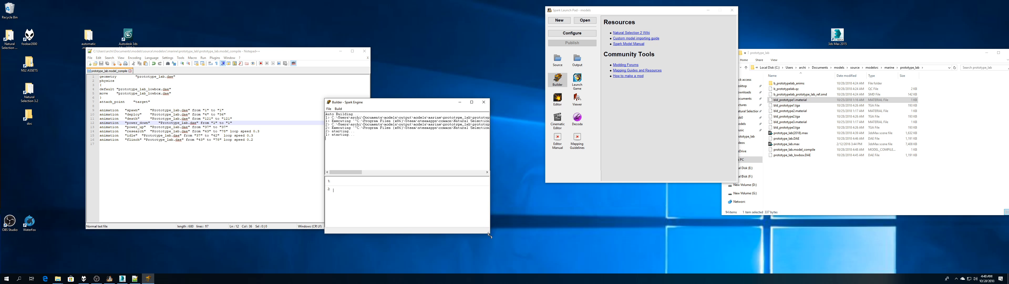
{"action": "left_click_drag", "start_coordinate": [360, 102], "coordinate": [298, 86]}
{"action": "left_click", "coordinate": [280, 94]}
{"action": "left_click", "coordinate": [285, 100]}
{"action": "left_click_drag", "start_coordinate": [429, 141], "coordinate": [430, 106]}
{"action": "left_click_drag", "start_coordinate": [284, 156], "coordinate": [353, 149]}
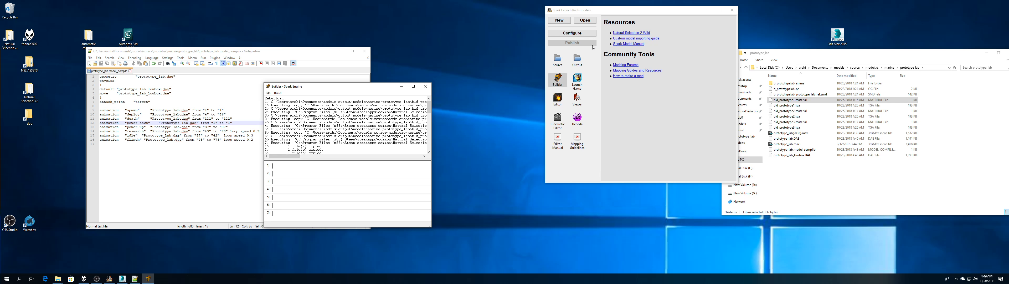
- Open the project's output models/marine/prototype_lab folder, copy all the built files and close the folder
{"action": "left_click", "coordinate": [578, 60]}
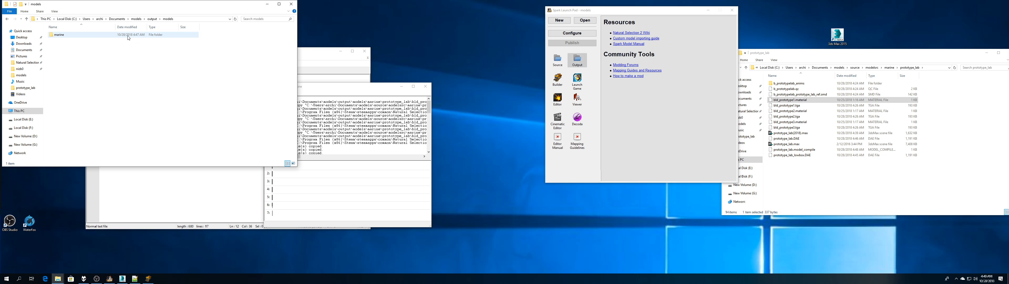
{"action": "double_click", "coordinate": [129, 35]}
{"action": "double_click", "coordinate": [129, 35]}
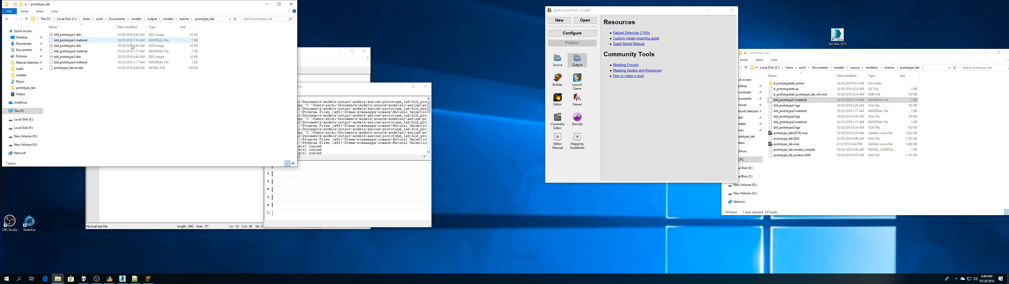
{"action": "key", "text": "ctrl+a"}
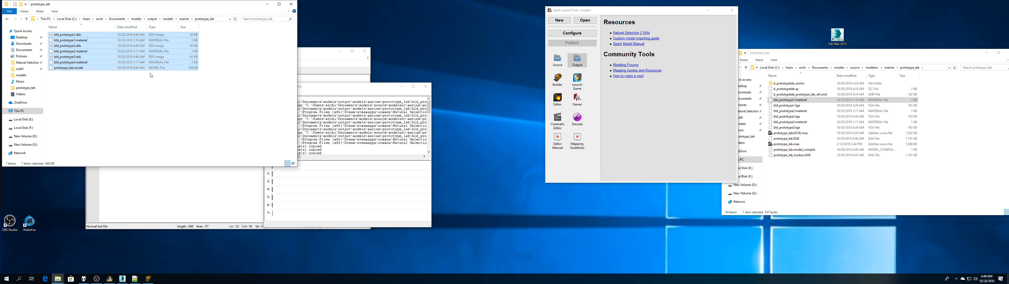
{"action": "left_click_drag", "start_coordinate": [141, 4], "coordinate": [291, 72]}
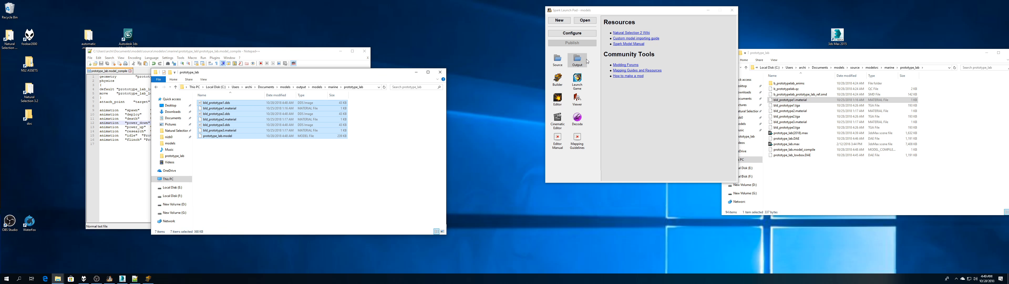
{"action": "left_click", "coordinate": [440, 72]}
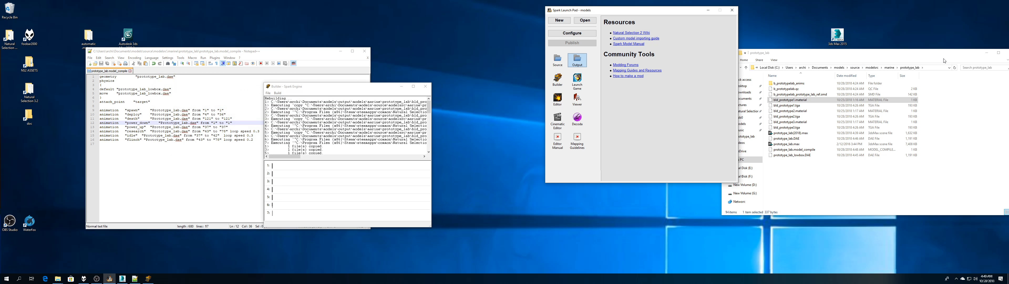
- Close the prototype_lab source folder window and move the Spark Launch Pad aside
{"action": "left_click_drag", "start_coordinate": [897, 52], "coordinate": [722, 66]}
{"action": "left_click", "coordinate": [836, 66]}
{"action": "left_click_drag", "start_coordinate": [648, 11], "coordinate": [798, 34]}
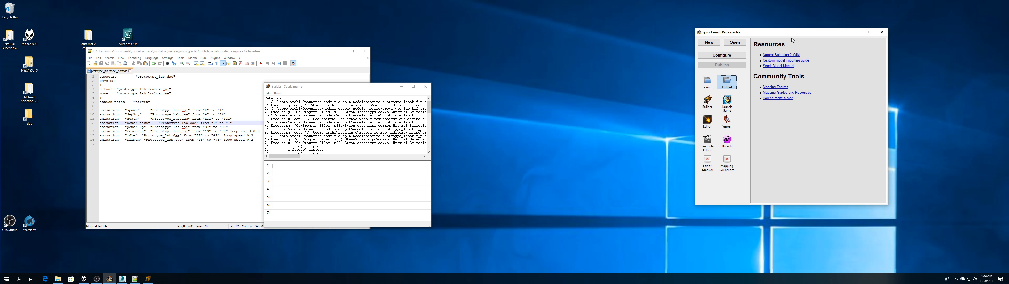
- Open the prototype_lab folder inside ns2/models/marine of the Natural Selection 2 installation
{"action": "double_click", "coordinate": [9, 38]}
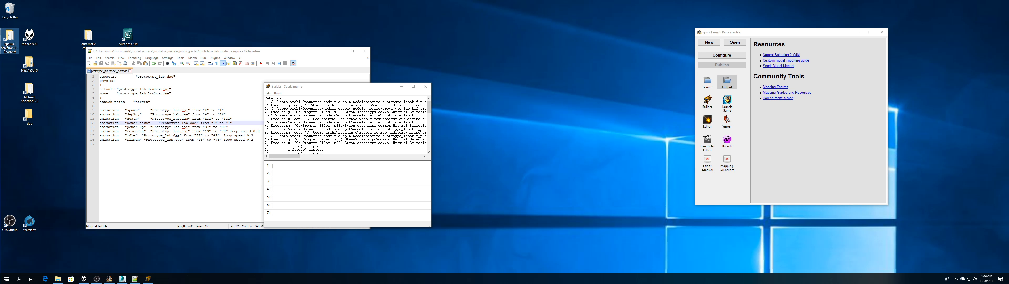
{"action": "double_click", "coordinate": [601, 141]}
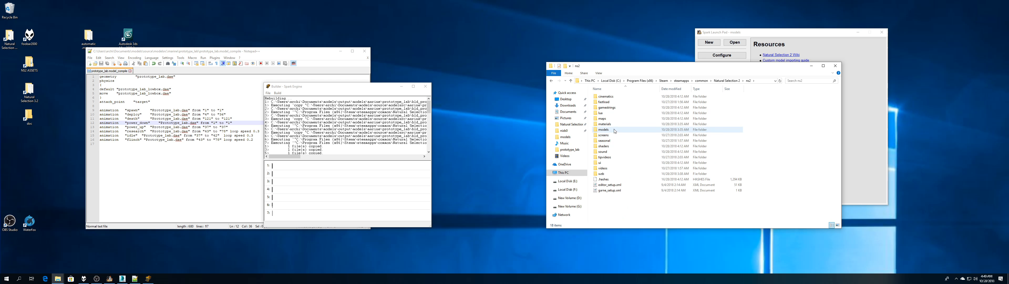
{"action": "double_click", "coordinate": [610, 133]}
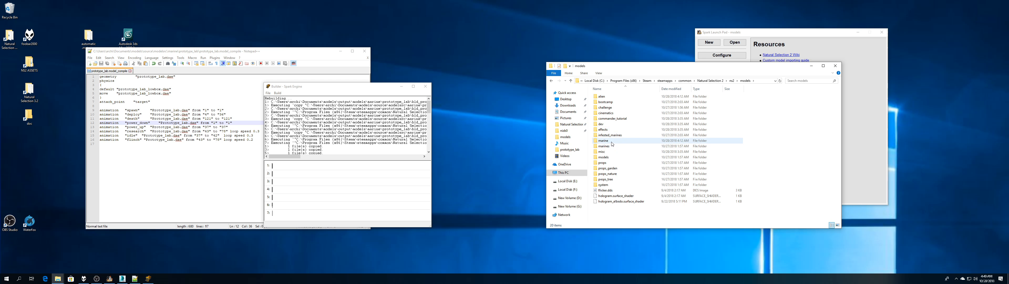
{"action": "double_click", "coordinate": [603, 141]}
{"action": "scroll", "coordinate": [627, 157], "scroll_direction": "down", "scroll_amount": 7}
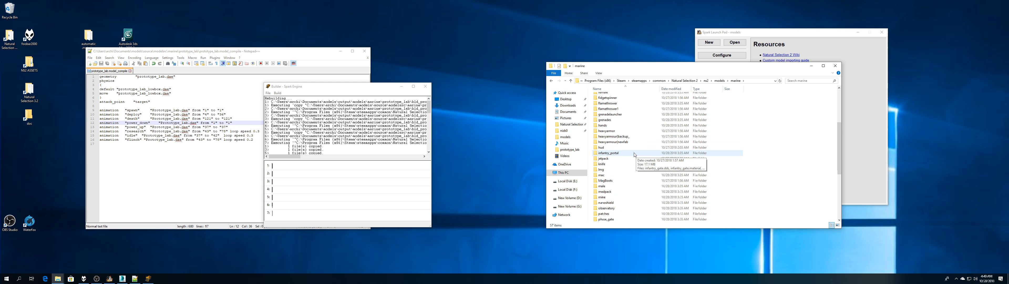
{"action": "scroll", "coordinate": [619, 184], "scroll_direction": "down", "scroll_amount": 1}
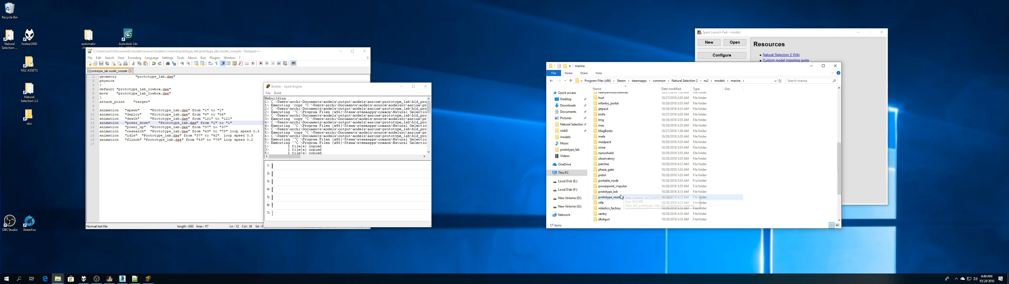
{"action": "double_click", "coordinate": [616, 192]}
- Paste the copied build files into the game's prototype_lab folder, replacing the existing ones with administrator permission
{"action": "key", "text": "ctrl+v"}
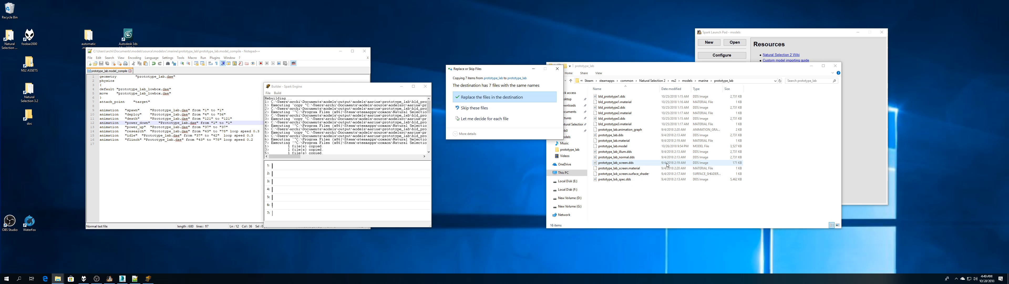
{"action": "left_click", "coordinate": [475, 101]}
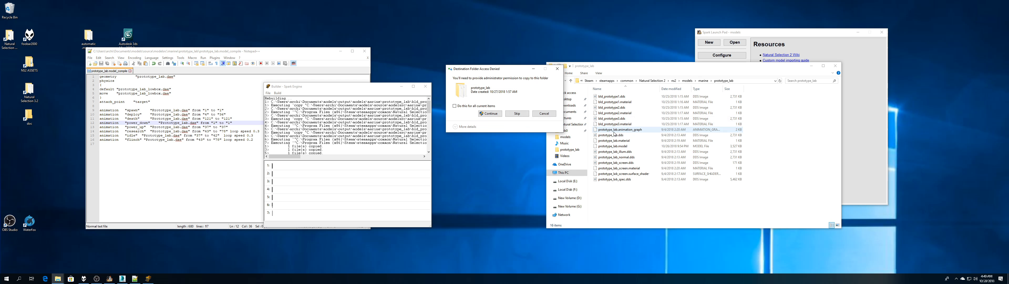
{"action": "left_click", "coordinate": [490, 113]}
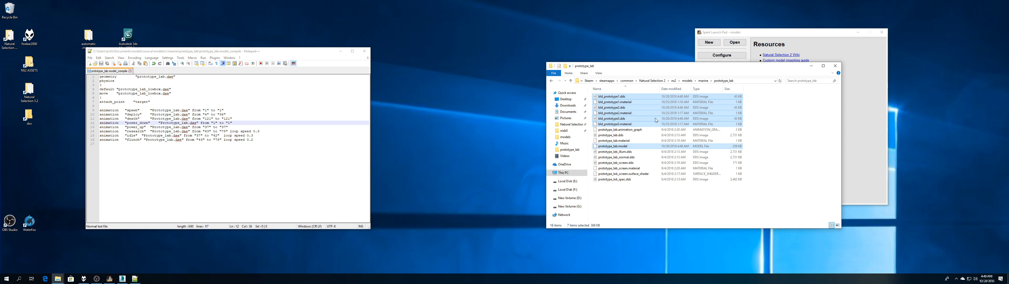
- Launch the Viewer and load prototype_lab.model from the game's ns2/models/marine/prototype_lab folder
{"action": "left_click_drag", "start_coordinate": [724, 66], "coordinate": [534, 56]}
{"action": "double_click", "coordinate": [728, 120]}
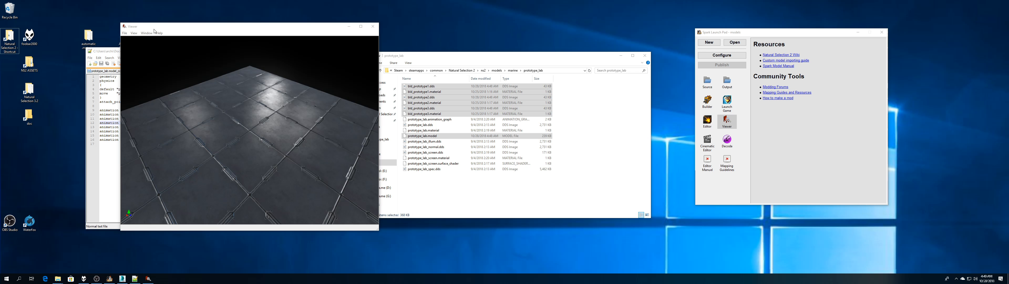
{"action": "left_click", "coordinate": [124, 33]}
{"action": "left_click", "coordinate": [132, 39]}
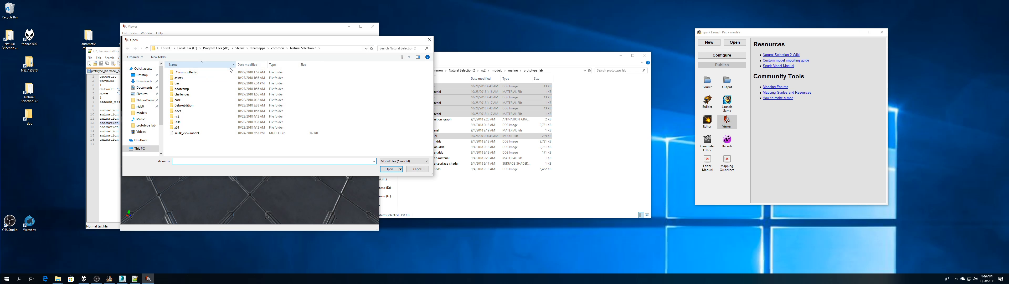
{"action": "double_click", "coordinate": [181, 116]}
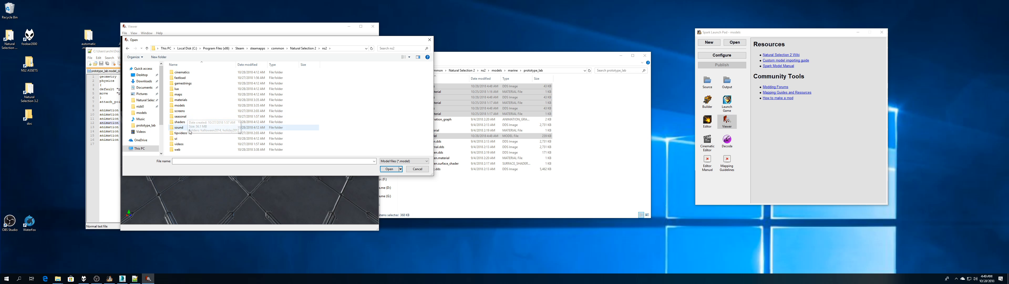
{"action": "double_click", "coordinate": [180, 106]}
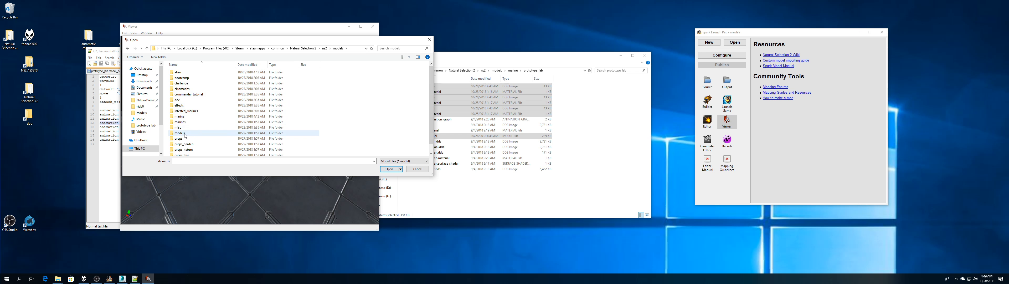
{"action": "double_click", "coordinate": [180, 116]}
{"action": "scroll", "coordinate": [208, 132], "scroll_direction": "down", "scroll_amount": 3}
{"action": "scroll", "coordinate": [208, 130], "scroll_direction": "down", "scroll_amount": 5}
{"action": "scroll", "coordinate": [208, 121], "scroll_direction": "down", "scroll_amount": 2}
{"action": "double_click", "coordinate": [199, 136]}
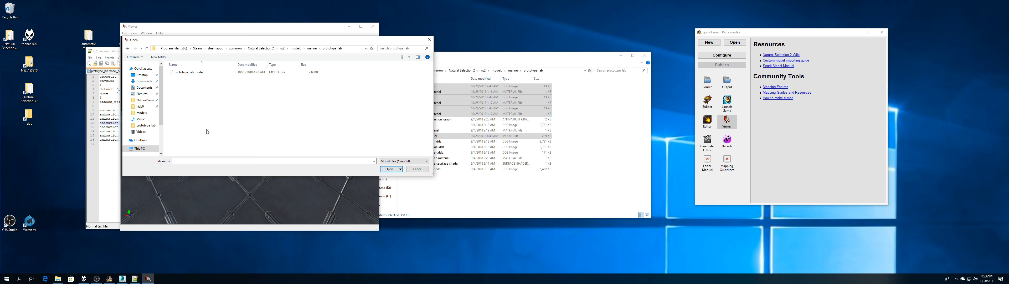
{"action": "double_click", "coordinate": [198, 74]}
- Show the Viewer's animation controls and preview the spawn and deploy base animations while viewing the model from several angles
{"action": "left_click_drag", "start_coordinate": [212, 117], "coordinate": [182, 67]}
{"action": "left_click", "coordinate": [146, 33]}
{"action": "left_click", "coordinate": [157, 40]}
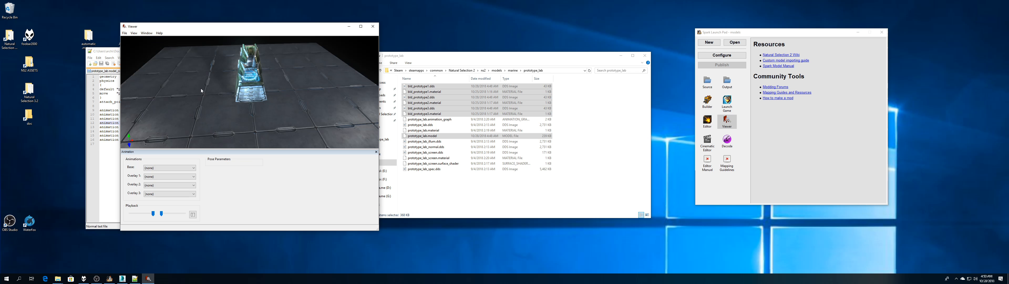
{"action": "left_click", "coordinate": [169, 167]}
{"action": "left_click", "coordinate": [167, 177]}
{"action": "left_click", "coordinate": [169, 167]}
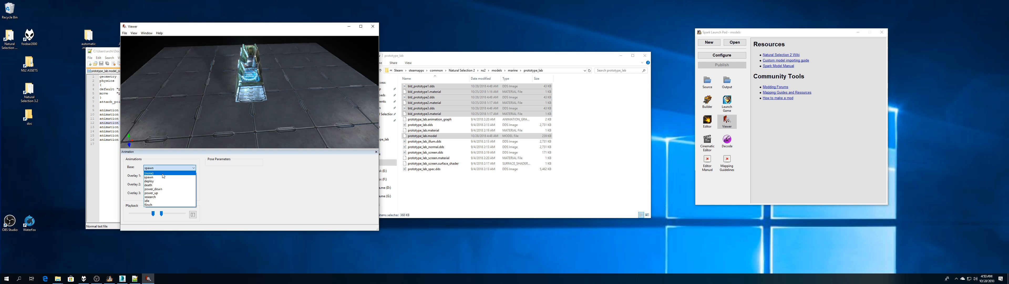
{"action": "left_click", "coordinate": [167, 181]}
{"action": "left_click_drag", "start_coordinate": [224, 105], "coordinate": [245, 84]}
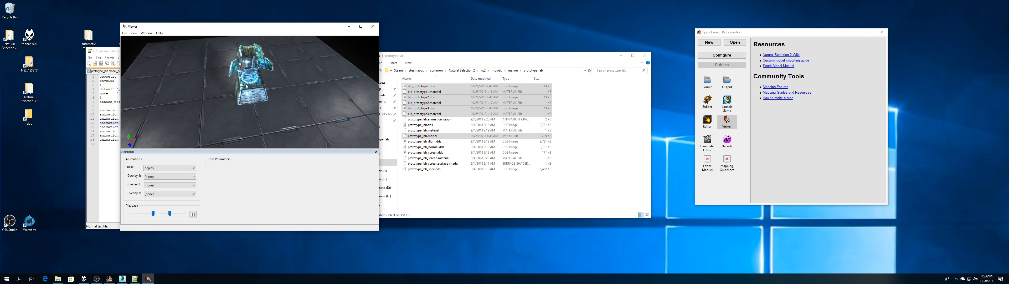
{"action": "middle_click_drag", "start_coordinate": [245, 84], "coordinate": [246, 105]}
{"action": "left_click_drag", "start_coordinate": [246, 105], "coordinate": [221, 115]}
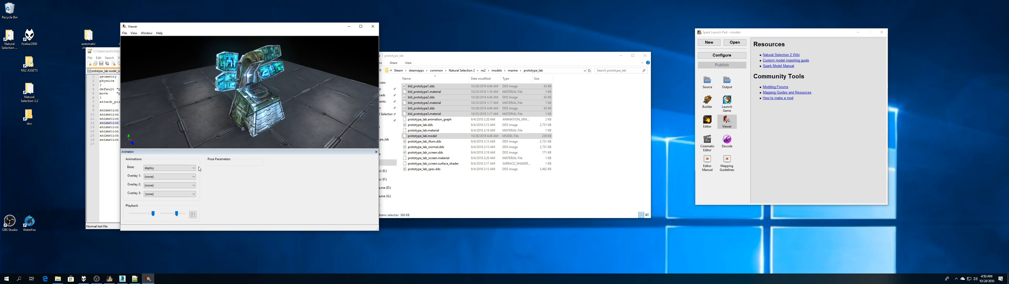
- Preview the death, idle and flinch base animations on the prototype lab model
{"action": "left_click", "coordinate": [169, 168]}
{"action": "left_click", "coordinate": [165, 185]}
{"action": "left_click", "coordinate": [167, 167]}
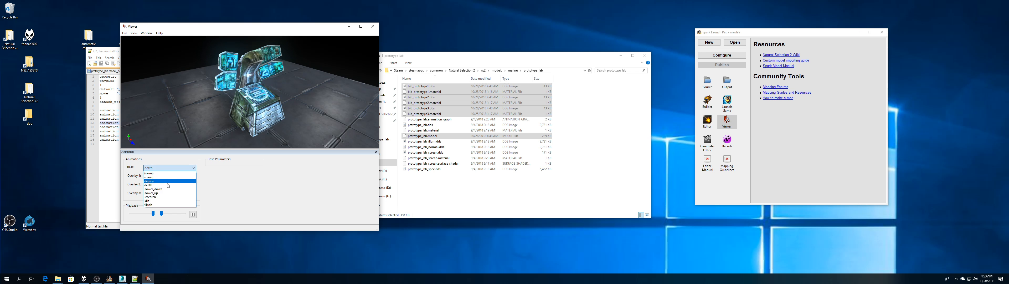
{"action": "left_click", "coordinate": [164, 200]}
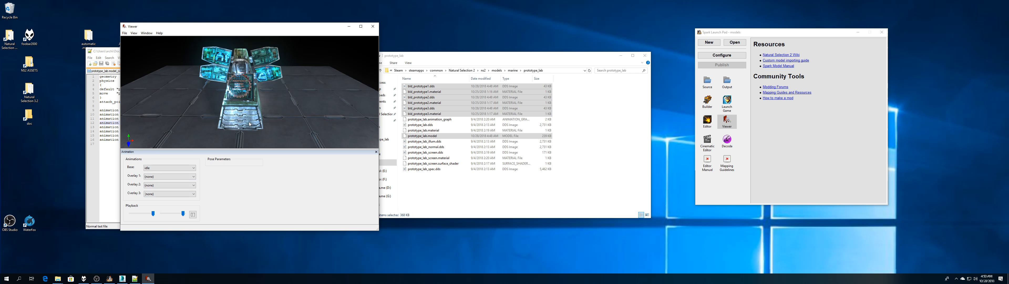
{"action": "left_click", "coordinate": [179, 170]}
{"action": "left_click", "coordinate": [168, 203]}
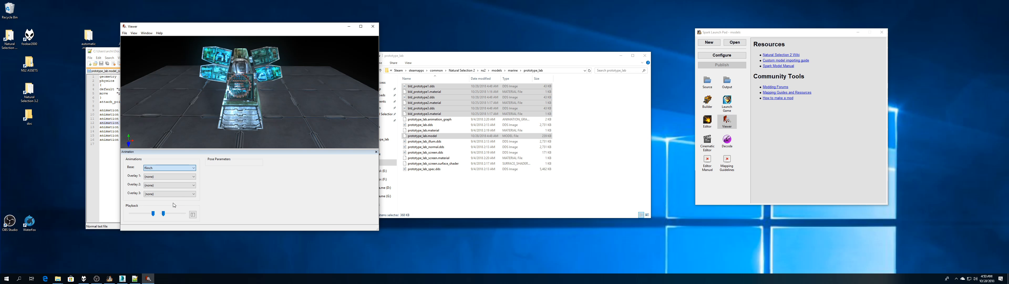
{"action": "left_click_drag", "start_coordinate": [244, 128], "coordinate": [277, 94]}
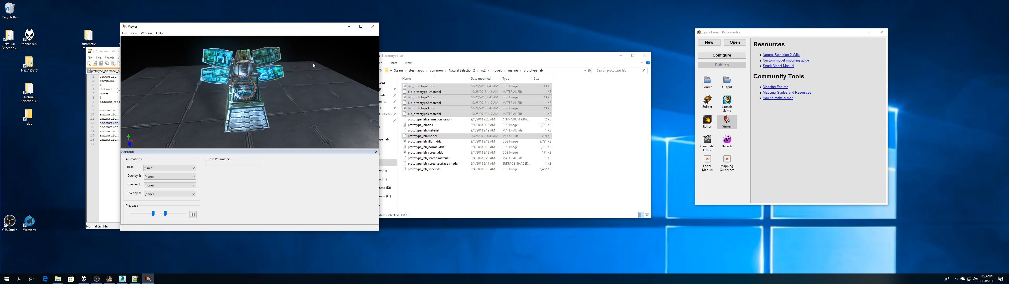
- Close the Viewer and try to launch the game from the Spark Launch Pad
{"action": "left_click", "coordinate": [373, 26]}
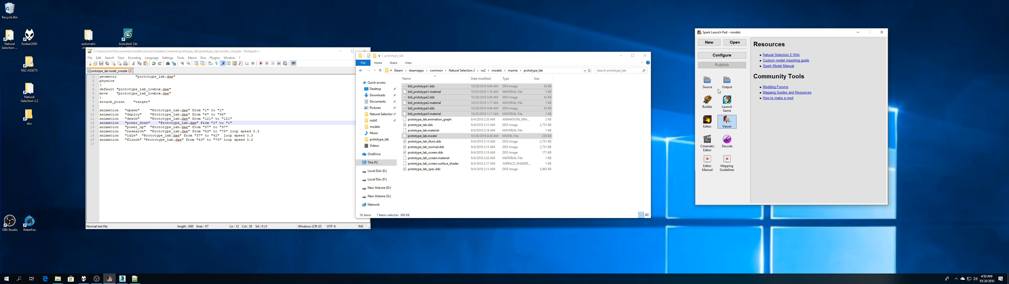
{"action": "double_click", "coordinate": [733, 99]}
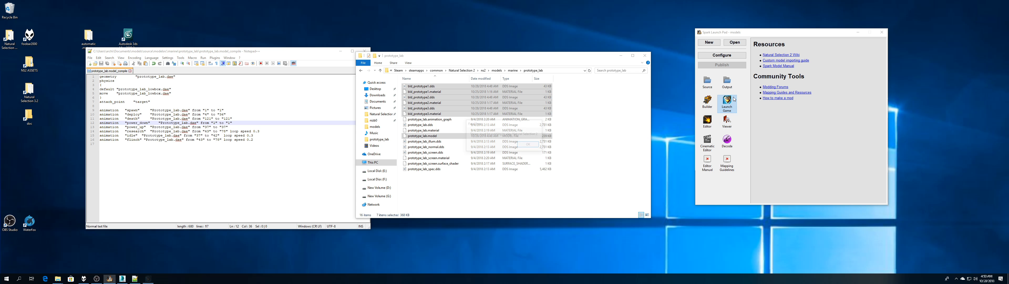
{"action": "left_click", "coordinate": [529, 144]}
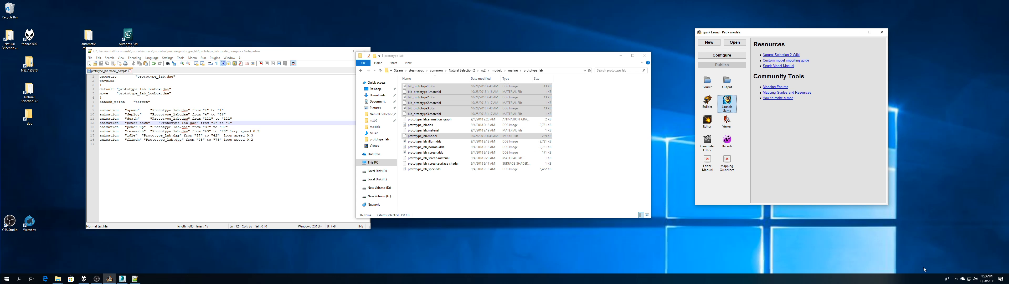
- Bring up the game library of the Steam client running in the background
{"action": "left_click", "coordinate": [956, 278]}
{"action": "right_click", "coordinate": [967, 258]}
{"action": "left_click", "coordinate": [917, 217]}
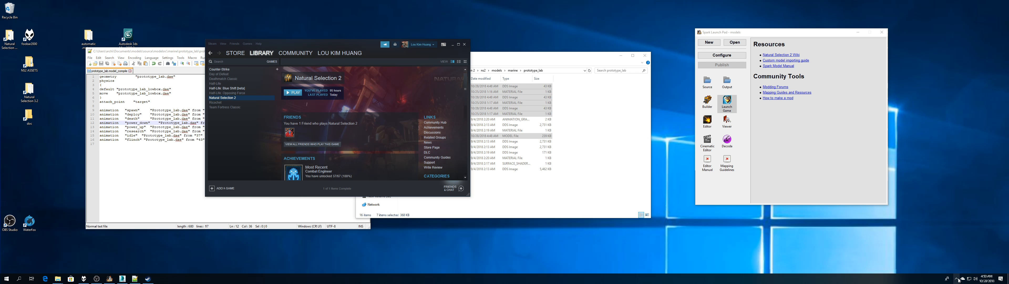
{"action": "left_click", "coordinate": [946, 268]}
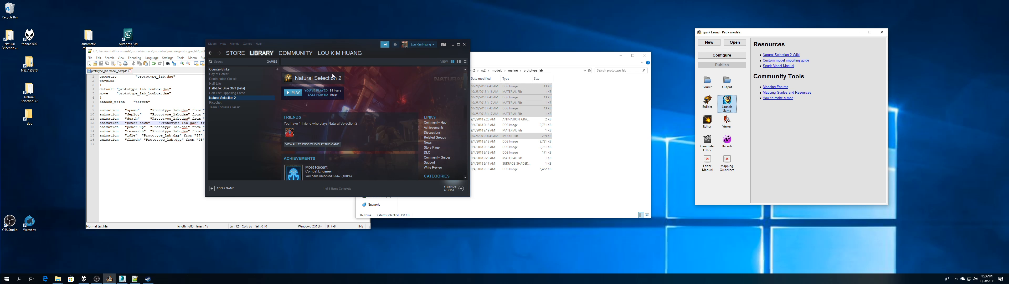
- Close the Spark Launch Pad and launch Natural Selection 2 from the Steam library
{"action": "left_click", "coordinate": [882, 32]}
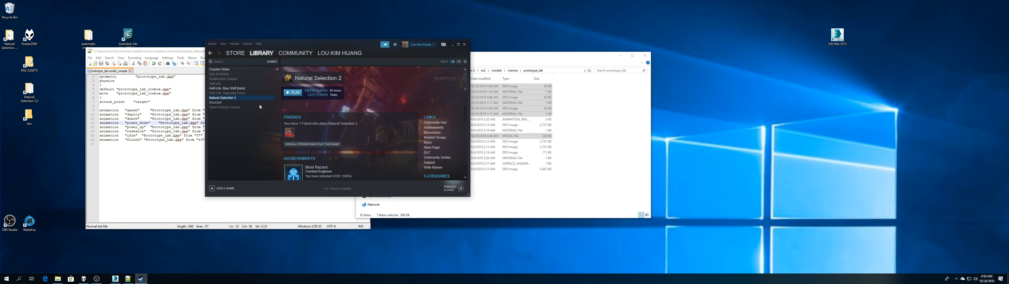
{"action": "left_click", "coordinate": [233, 88]}
{"action": "double_click", "coordinate": [236, 98]}
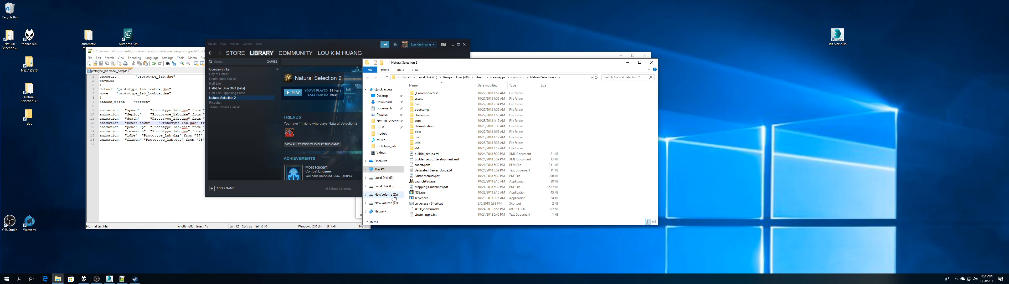
- Browse on drive C: to the Natural Selection 2 folder under the user profile's AppData/Roaming directory
{"action": "left_click", "coordinate": [427, 78]}
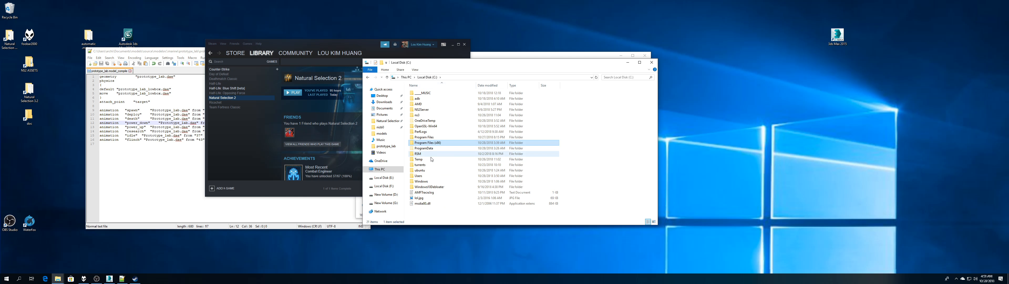
{"action": "double_click", "coordinate": [425, 176]}
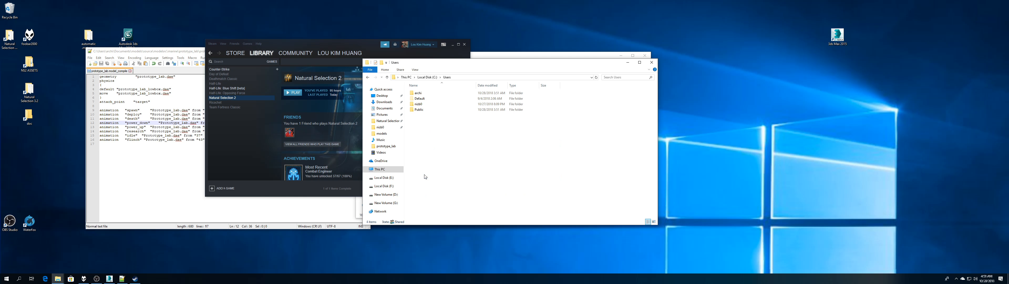
{"action": "double_click", "coordinate": [418, 93]}
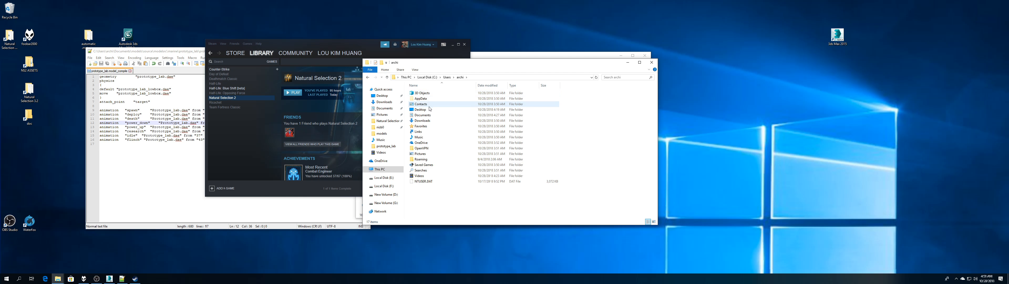
{"action": "double_click", "coordinate": [420, 99]}
{"action": "double_click", "coordinate": [421, 103]}
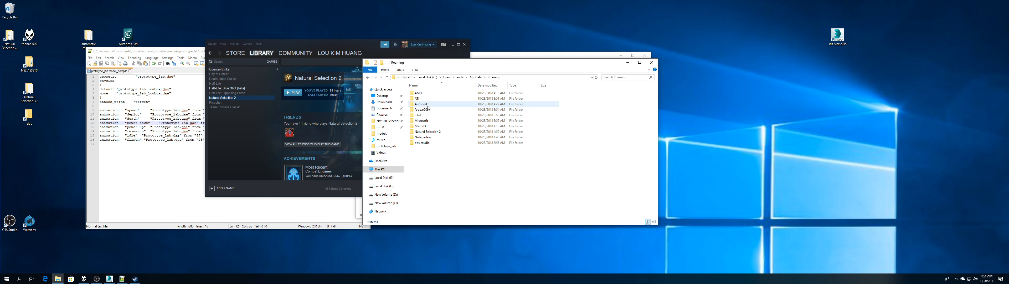
{"action": "double_click", "coordinate": [431, 134]}
- Sort the Natural Selection 2 folder by modification date and open ServerConfig.json in Notepad++ in a maximized window
{"action": "left_click_drag", "start_coordinate": [501, 62], "coordinate": [339, 71]}
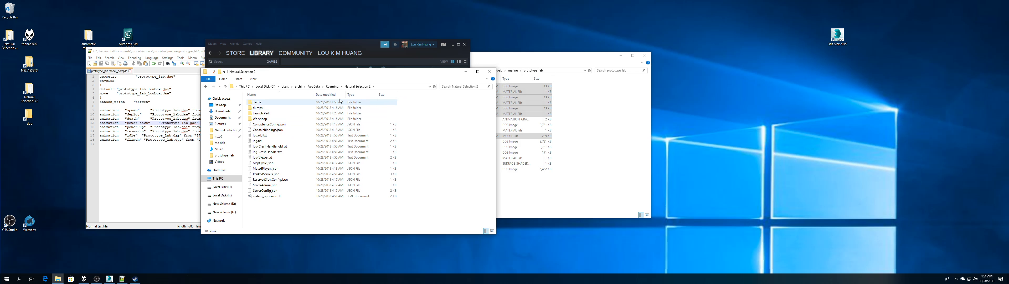
{"action": "left_click", "coordinate": [326, 95]}
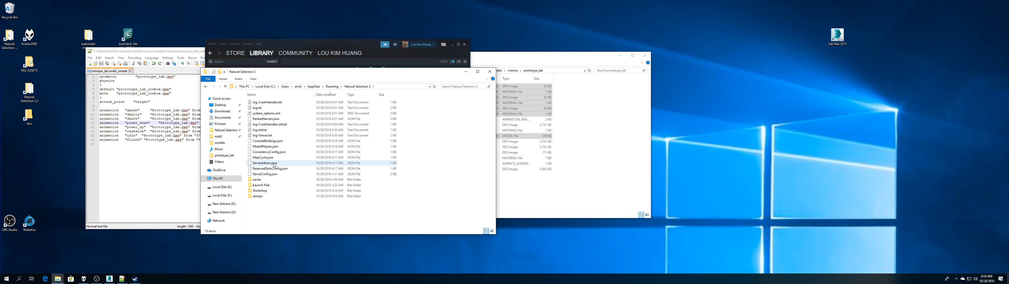
{"action": "right_click", "coordinate": [272, 174]}
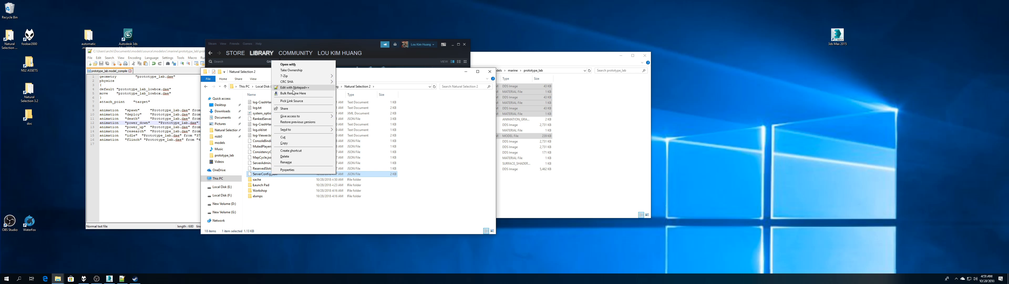
{"action": "left_click", "coordinate": [293, 89]}
{"action": "scroll", "coordinate": [234, 117], "scroll_direction": "down", "scroll_amount": 3}
{"action": "double_click", "coordinate": [197, 50]}
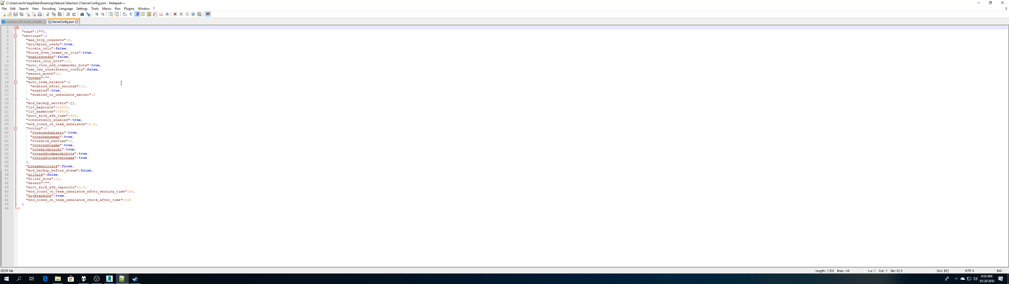
- Set consistency_enabled to false in ServerConfig.json, save the file, and close the editor and the folder window
{"action": "double_click", "coordinate": [79, 120]}
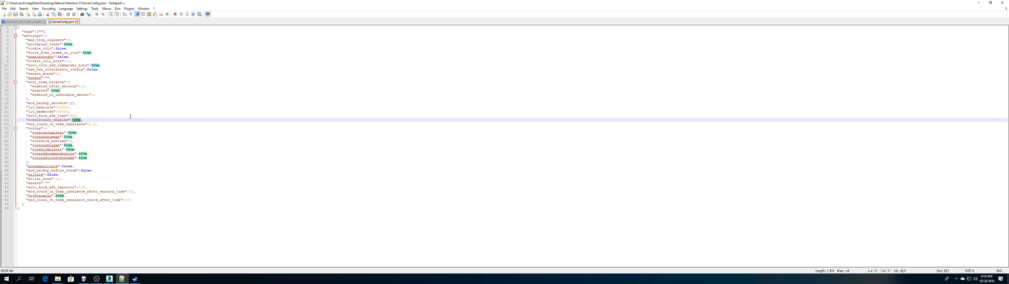
{"action": "type", "text": "fa"}
{"action": "key", "text": "ctrl+s"}
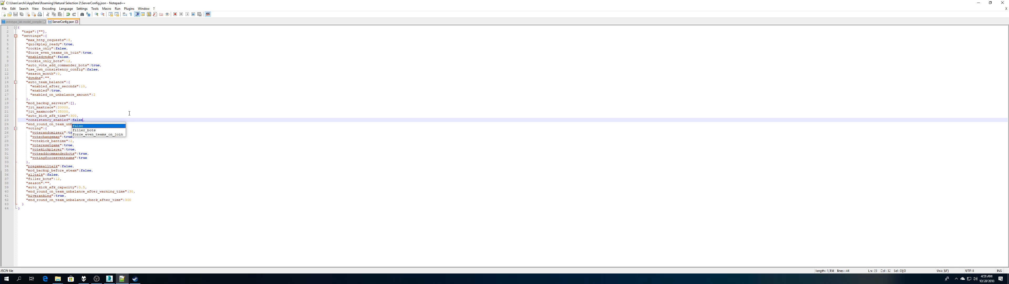
{"action": "left_click", "coordinate": [132, 112]}
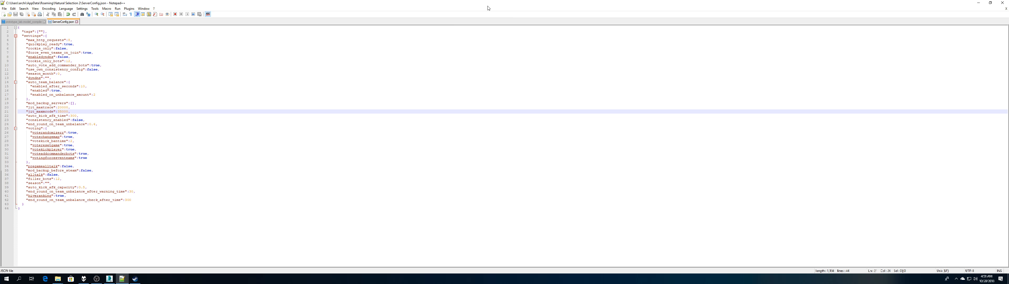
{"action": "left_click", "coordinate": [1002, 3]}
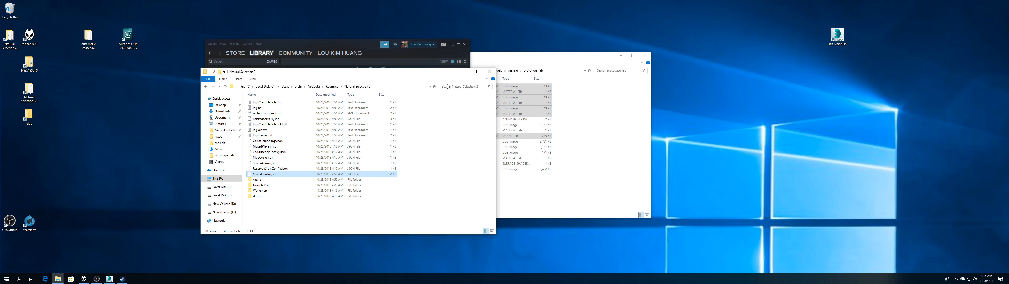
{"action": "left_click", "coordinate": [491, 71]}
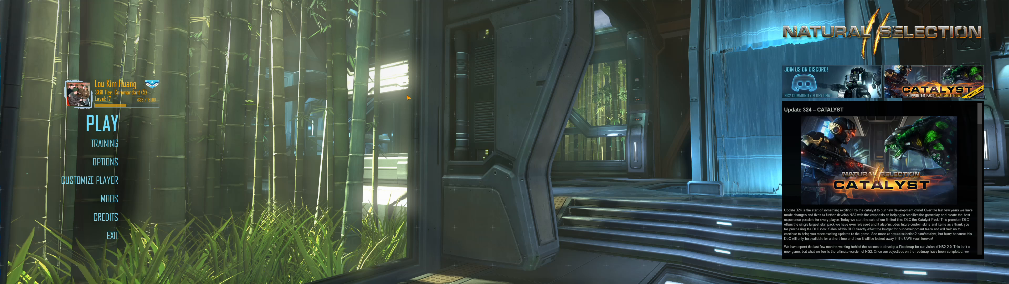
- Load the ns2_veil map through the game's developer console
{"action": "key", "text": "grave"}
{"action": "type", "text": "map ns2_"}
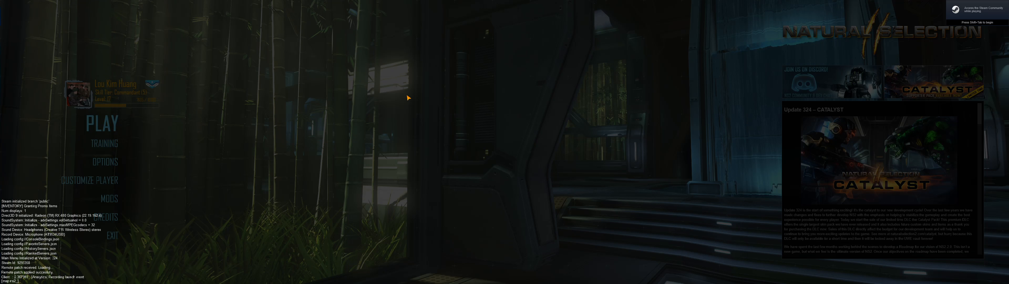
{"action": "key", "text": "Return"}
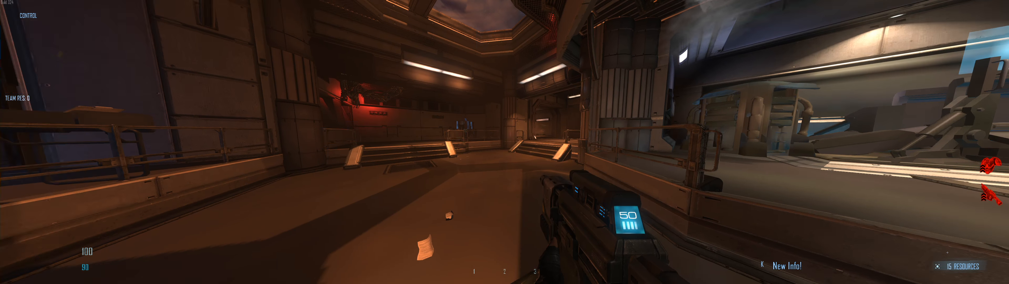
- Walk through the marine start to the prototype lab, then open and close its buy menu
{"action": "key", "text": "w"}
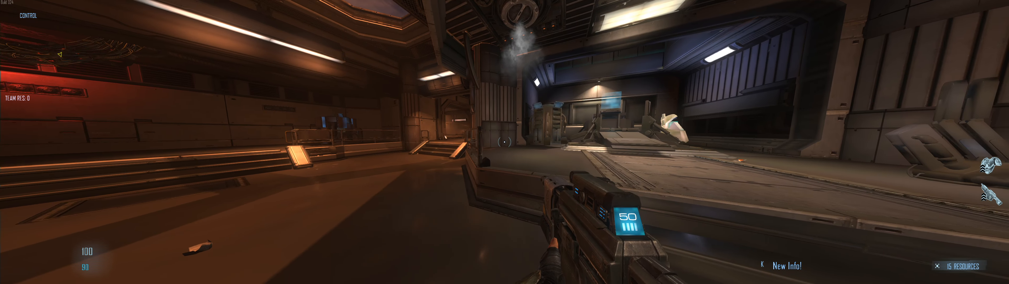
{"action": "key", "text": "w"}
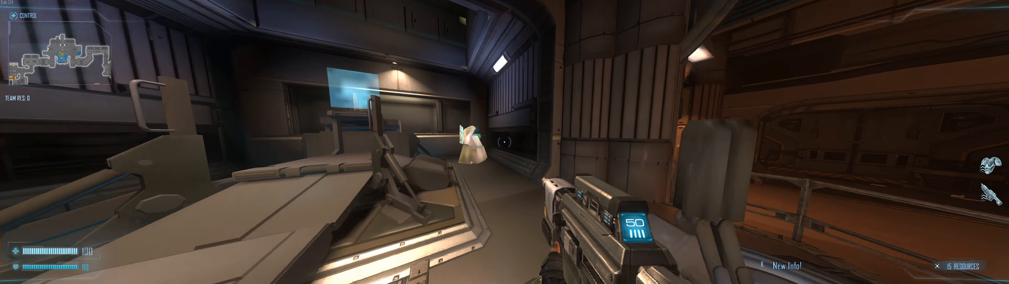
{"action": "key", "text": "w"}
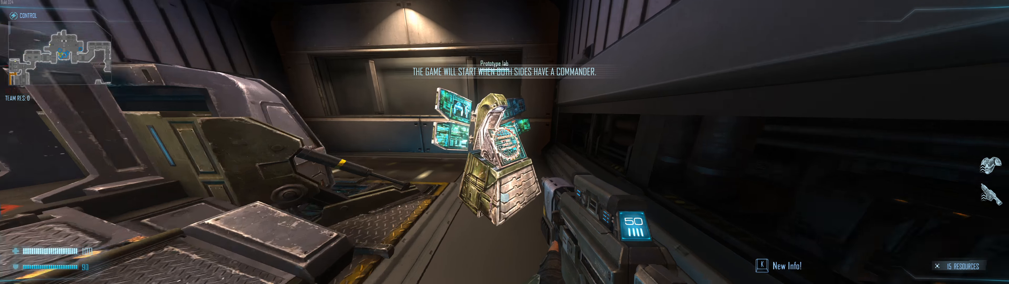
{"action": "key", "text": "e"}
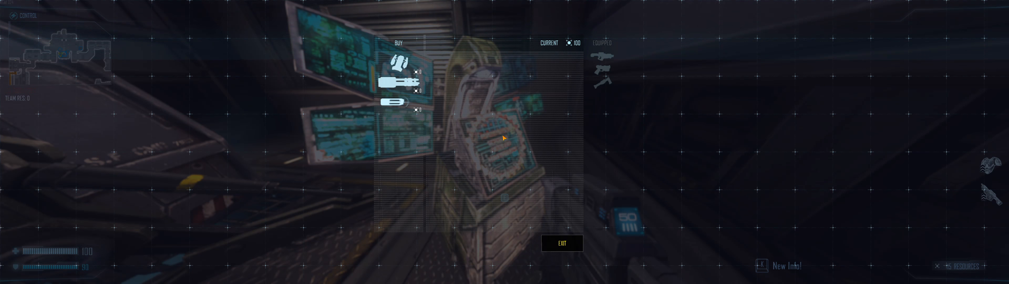
{"action": "key", "text": "Escape"}
- Circle the prototype lab to inspect its model from all sides, and open its buy menu once more
{"action": "key", "text": "w"}
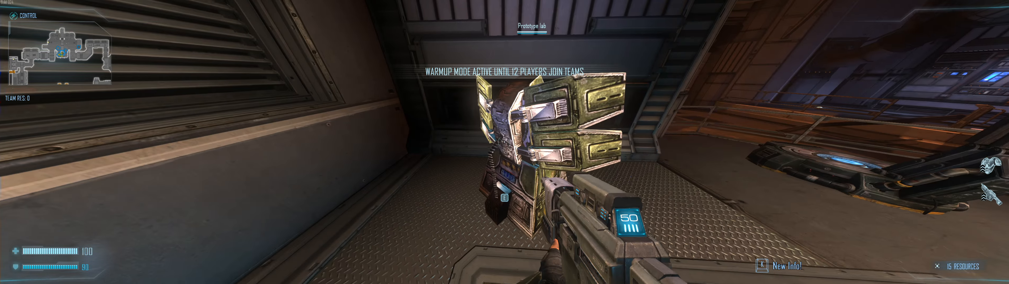
{"action": "key", "text": "a"}
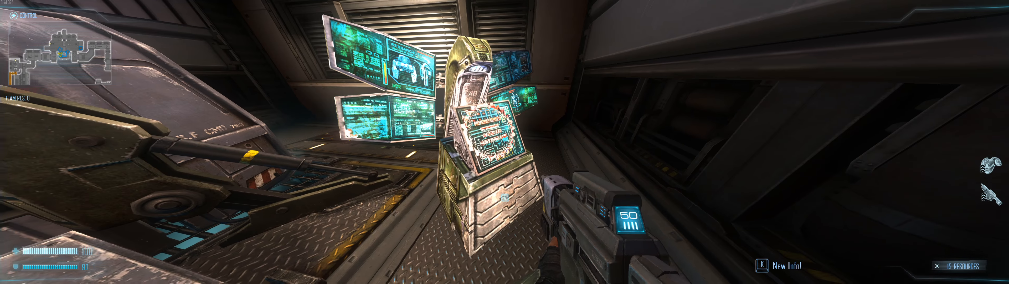
{"action": "key", "text": "a"}
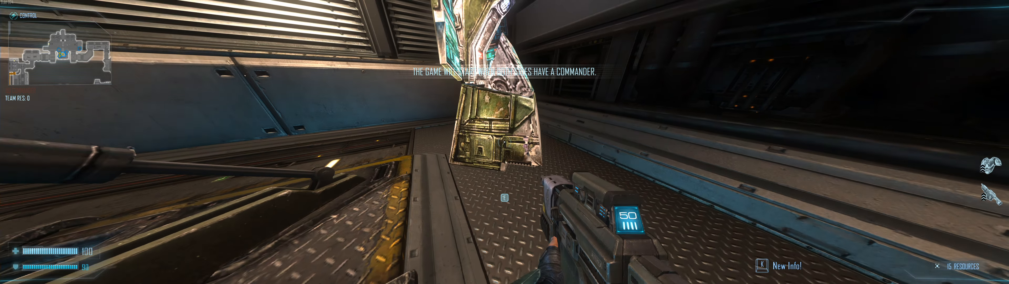
{"action": "key", "text": "a"}
{"action": "key", "text": "e"}
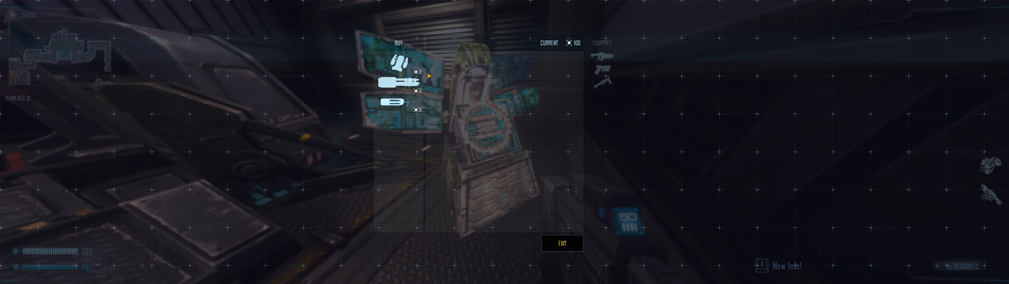
{"action": "key", "text": "Escape"}
{"action": "key", "text": "a"}
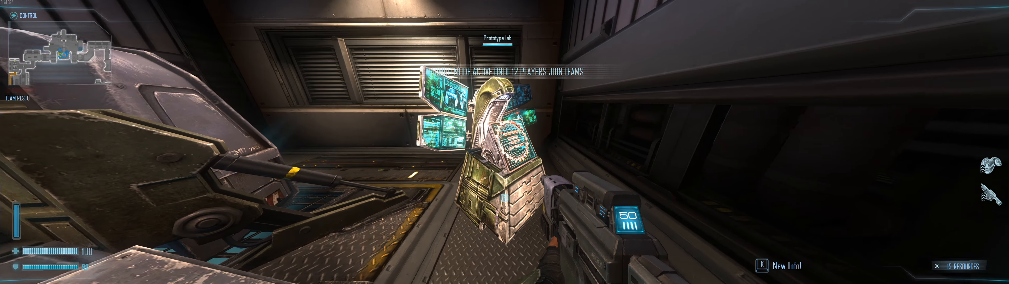
- View the prototype lab's screens from varying distances, and log in to the command station next to it
{"action": "key", "text": "w"}
{"action": "key", "text": "s"}
{"action": "key", "text": "w"}
{"action": "key", "text": "s"}
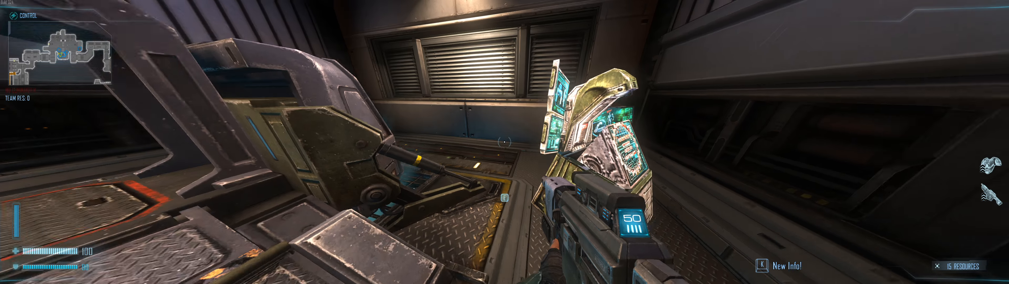
{"action": "key", "text": "w"}
{"action": "key", "text": "a"}
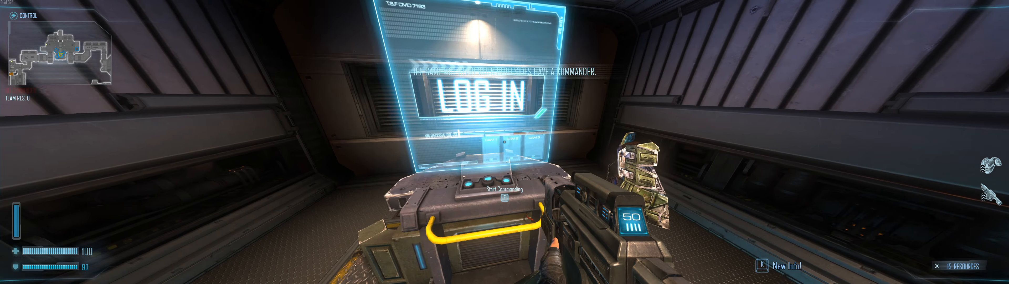
{"action": "left_click", "coordinate": [505, 142]}
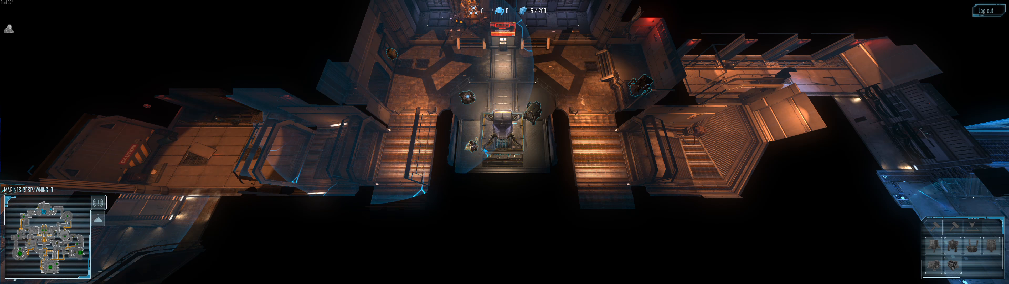
- Select the existing prototype lab in the commander view, and enable cheats and autobuild through the console
{"action": "left_click", "coordinate": [472, 146]}
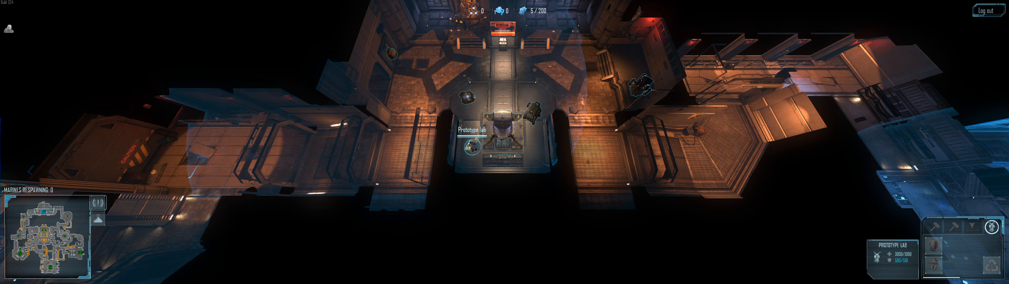
{"action": "key", "text": "grave"}
{"action": "type", "text": "chea"}
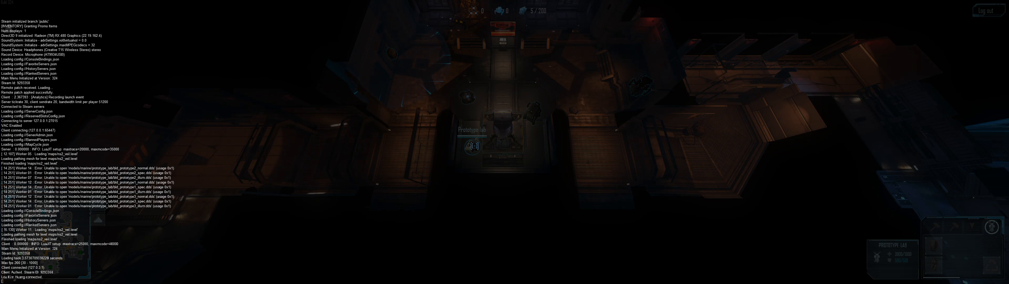
{"action": "key", "text": "grave"}
{"action": "key", "text": "grave"}
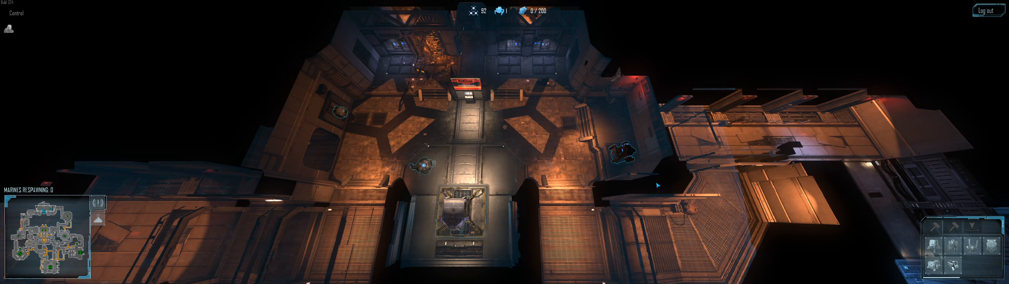
{"action": "type", "text": "autobuild"}
{"action": "key", "text": "Return"}
{"action": "key", "text": "grave"}
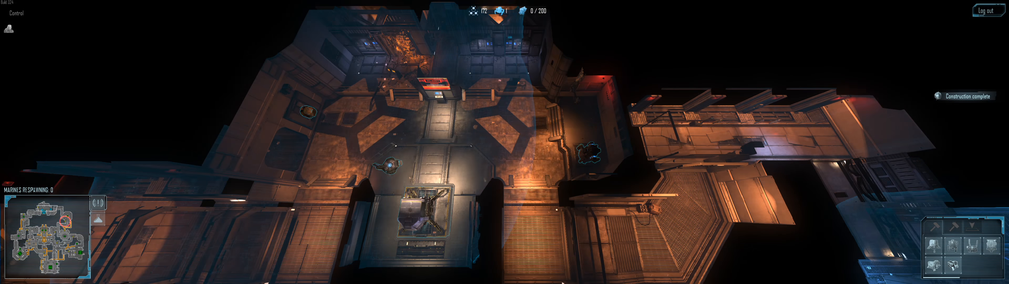
- Place an armory in the centre aisle of Control and start its advanced armory upgrade
{"action": "key", "text": "w"}
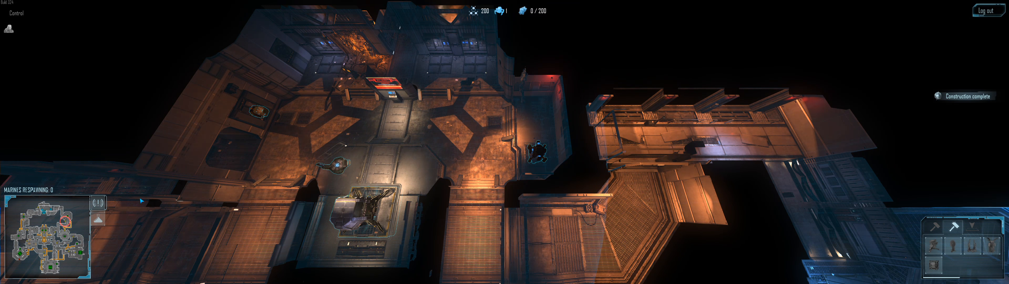
{"action": "key", "text": "q"}
{"action": "key", "text": "f"}
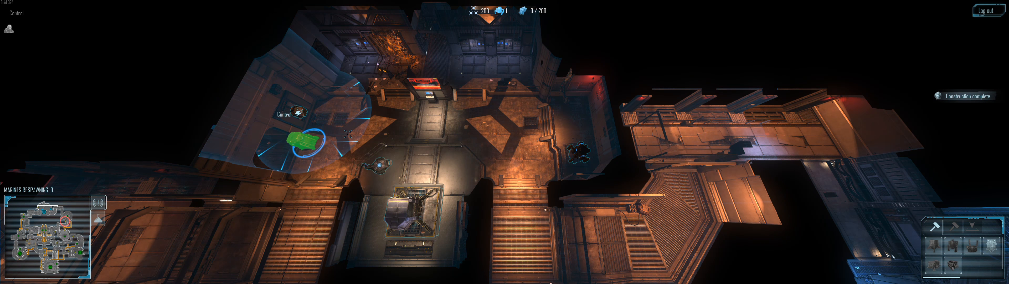
{"action": "left_click", "coordinate": [427, 128]}
{"action": "left_click", "coordinate": [428, 126]}
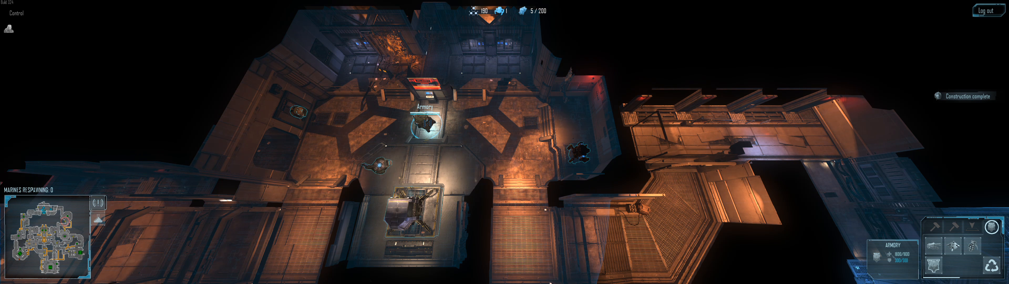
{"action": "key", "text": "z"}
- Place a prototype lab between the armory and the command station, and start its first available research
{"action": "key", "text": "w"}
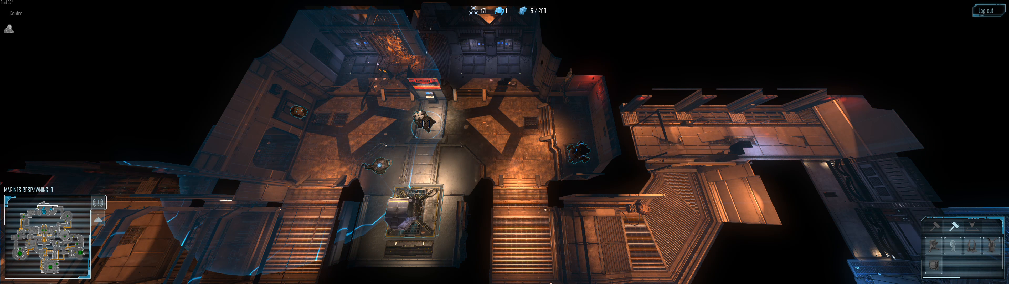
{"action": "key", "text": "s"}
{"action": "left_click", "coordinate": [459, 110]}
{"action": "key", "text": "d"}
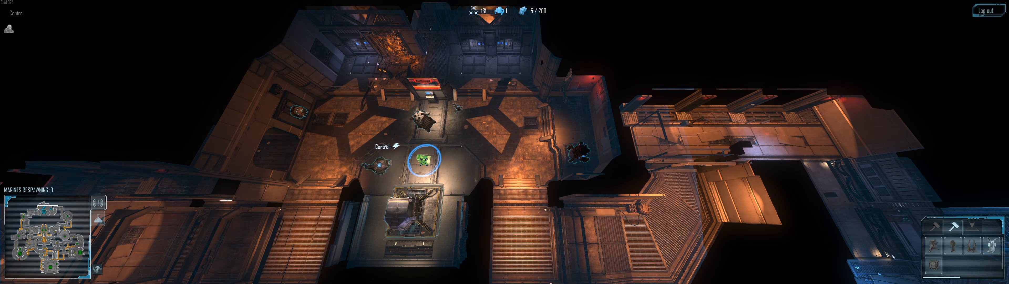
{"action": "left_click", "coordinate": [418, 160]}
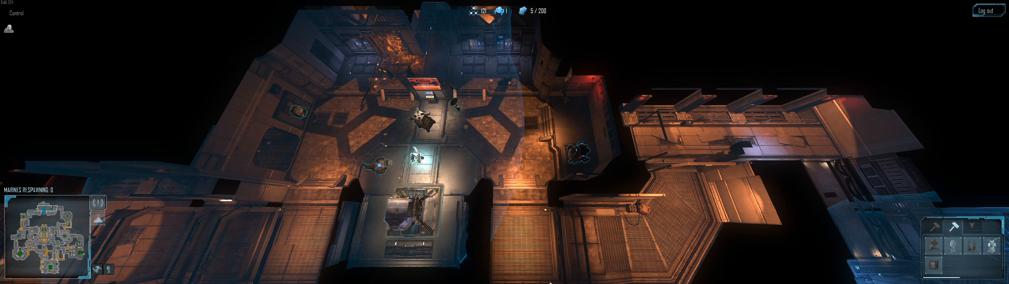
{"action": "left_click", "coordinate": [417, 158]}
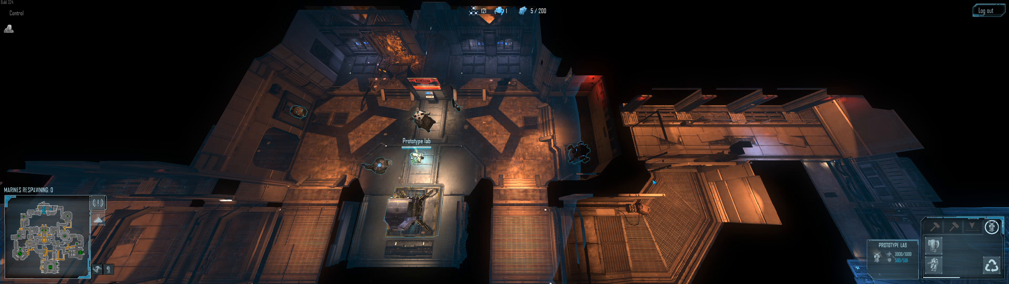
{"action": "left_click", "coordinate": [934, 247]}
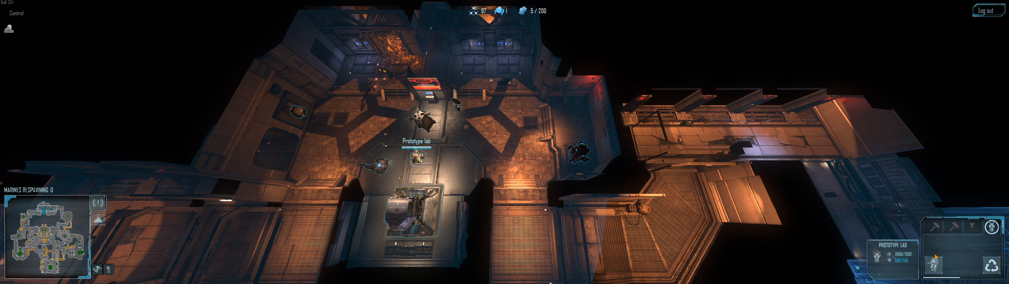
- Research the exosuit at the new prototype lab and log out of the command station
{"action": "left_click", "coordinate": [933, 265]}
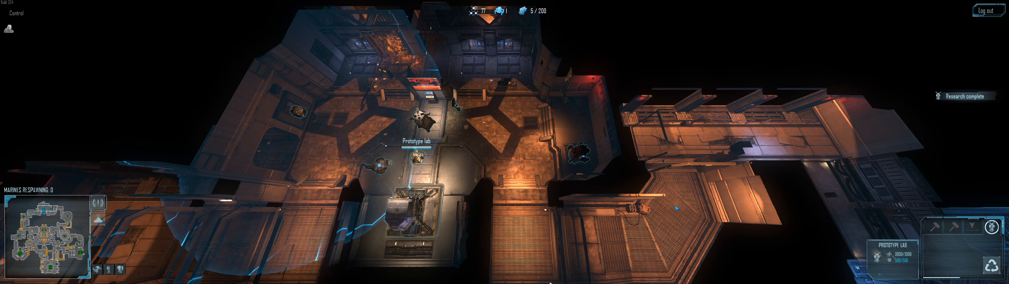
{"action": "left_click", "coordinate": [686, 208]}
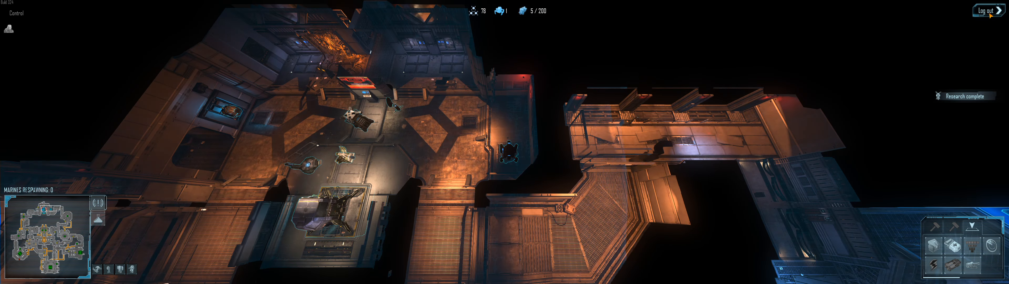
{"action": "left_click", "coordinate": [997, 11]}
{"action": "key", "text": "Tab"}
- Approach the front of the prototype lab and change to the alien team with the console command switch
{"action": "key", "text": "w"}
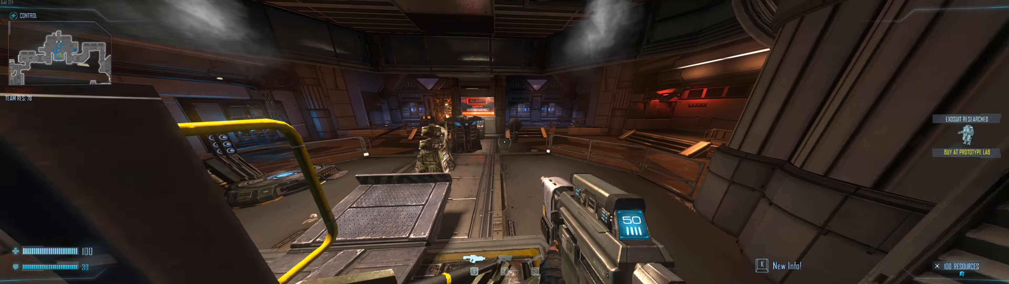
{"action": "left_click", "coordinate": [504, 142]}
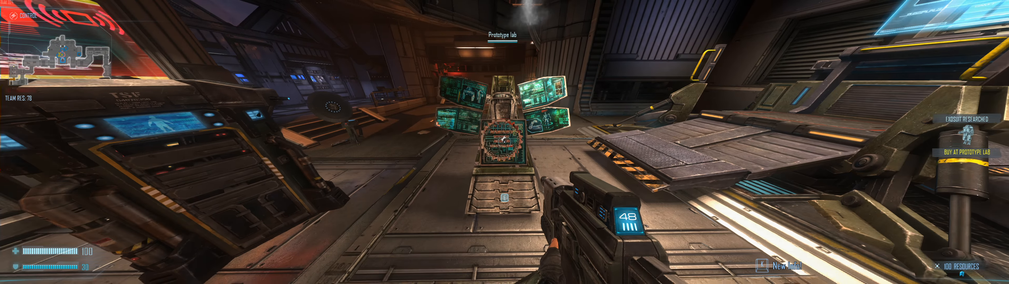
{"action": "key", "text": "grave"}
{"action": "type", "text": "switch"}
{"action": "key", "text": "Return"}
{"action": "key", "text": "grave"}
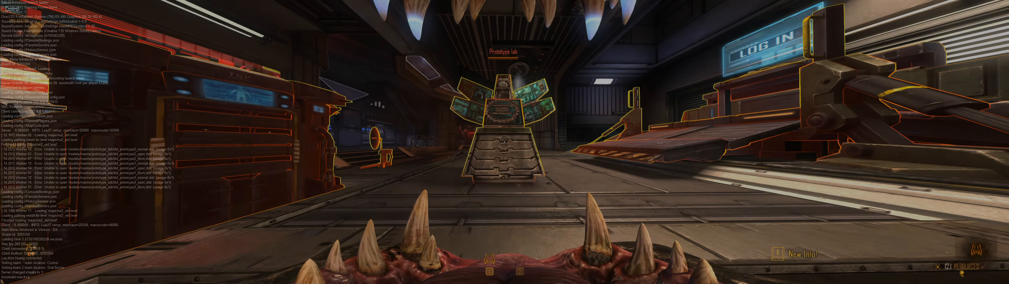
- Examine the prototype lab's front and screens at close range from the skulk's low viewpoint
{"action": "key", "text": "w"}
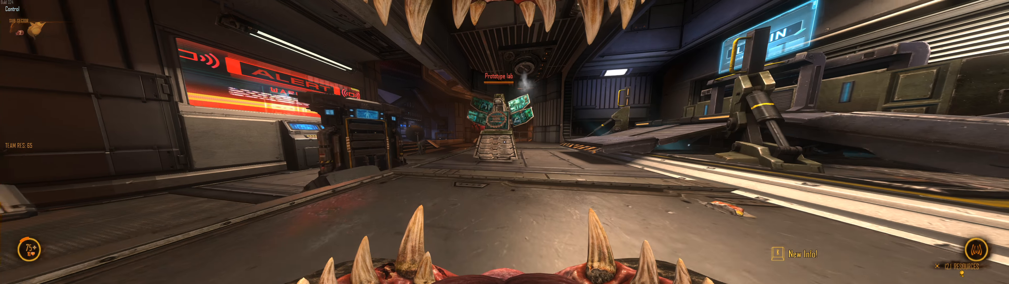
{"action": "left_click", "coordinate": [505, 142]}
{"action": "key", "text": "d"}
{"action": "key", "text": "s"}
{"action": "key", "text": "w"}
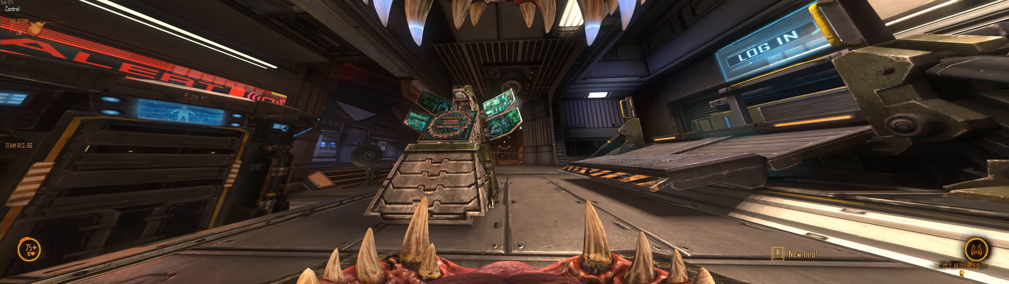
{"action": "key", "text": "a"}
{"action": "key", "text": "s"}
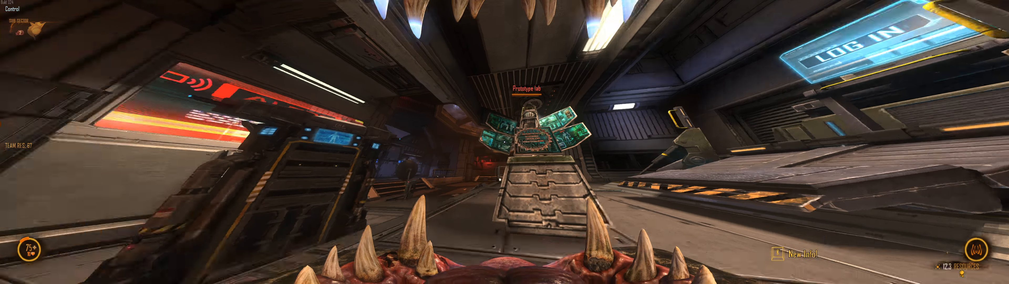
- View the prototype lab as a skulk from farther away, including from the lower floor beside the centre aisle
{"action": "key", "text": "s"}
{"action": "key", "text": "a"}
{"action": "key", "text": "w"}
{"action": "key", "text": "space"}
{"action": "key", "text": "a"}
{"action": "key", "text": "s"}
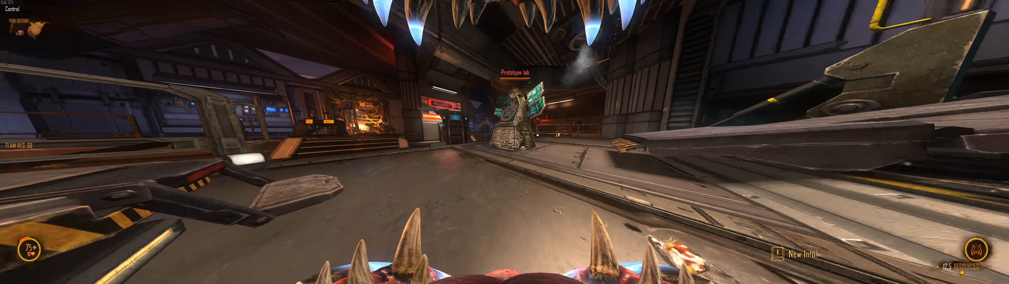
{"action": "key", "text": "w"}
{"action": "key", "text": "a"}
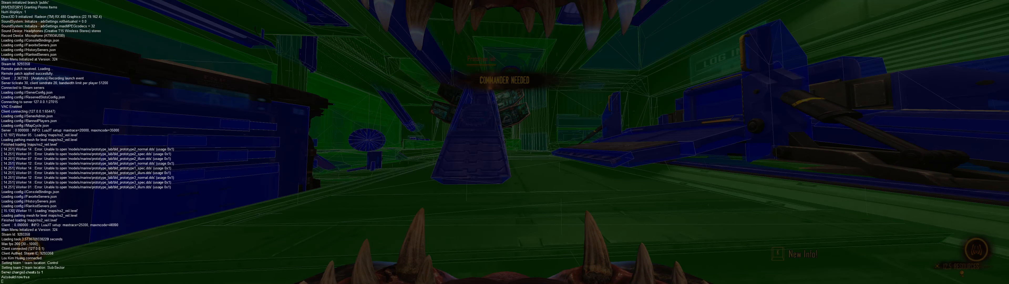
- Inspect the prototype lab's collision geometry from several sides, and turn the collision display off
{"action": "key", "text": "grave"}
{"action": "key", "text": "w"}
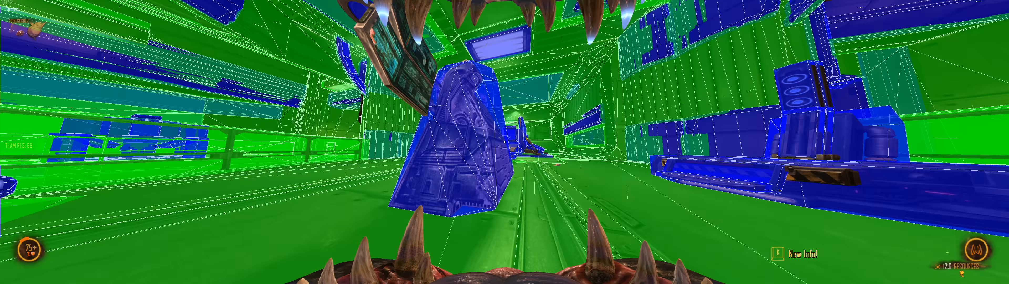
{"action": "key", "text": "w"}
{"action": "key", "text": "d"}
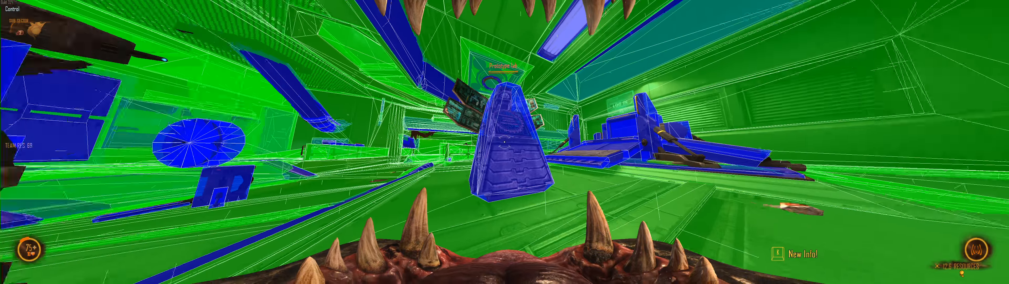
{"action": "key", "text": "d"}
{"action": "key", "text": "grave"}
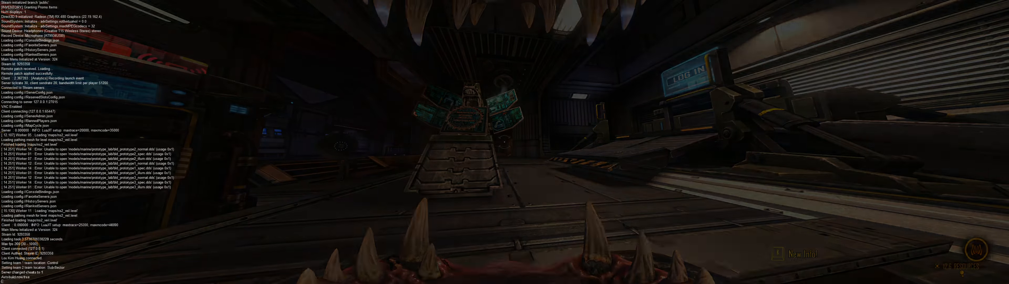
{"action": "key", "text": "grave"}
- Move up to the prototype lab's front again and check its tracked base and screens as a skulk
{"action": "key", "text": "d"}
{"action": "key", "text": "a"}
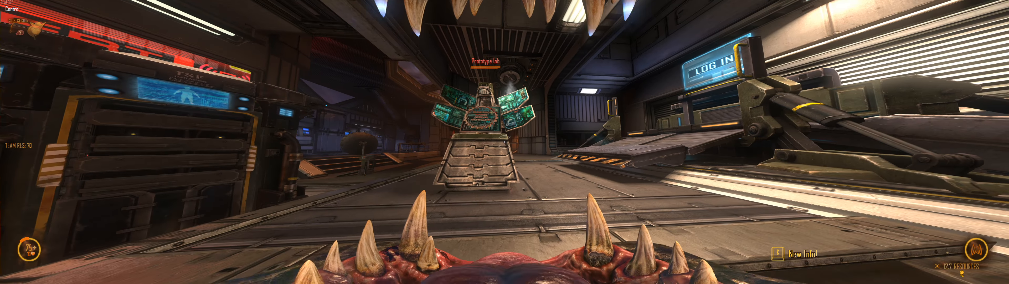
{"action": "key", "text": "d"}
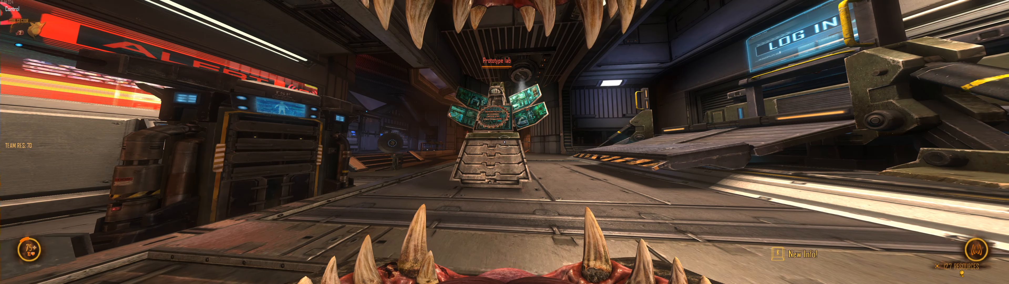
{"action": "key", "text": "w"}
{"action": "left_click", "coordinate": [504, 142]}
{"action": "key", "text": "s"}
{"action": "key", "text": "w"}
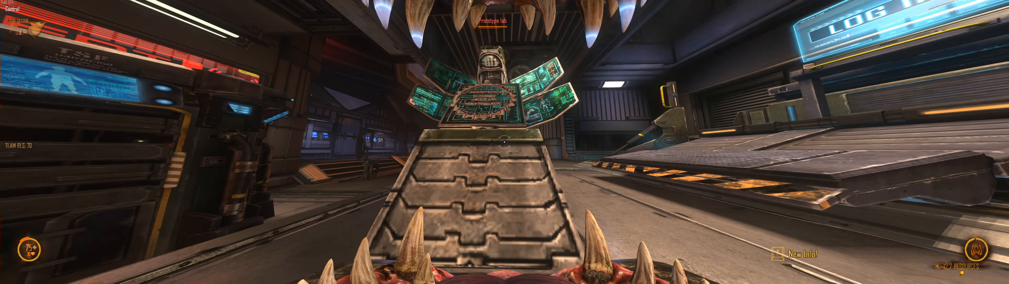
- Circle closely around the prototype lab's side to look at its rear from the aisle
{"action": "key", "text": "s"}
{"action": "key", "text": "w"}
{"action": "key", "text": "a"}
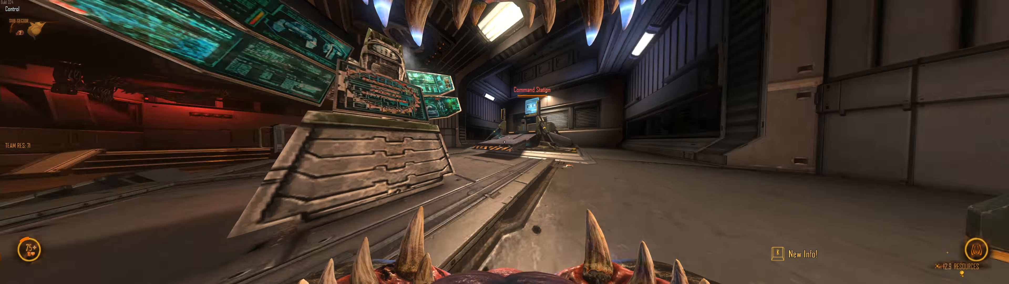
{"action": "key", "text": "s"}
{"action": "key", "text": "d"}
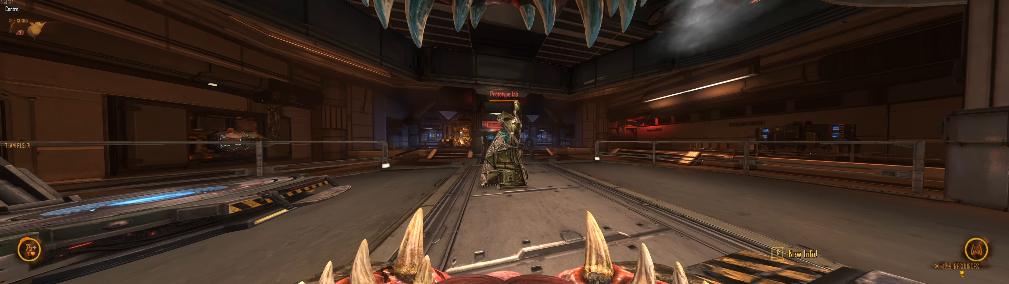
- Move away to the Skylights side to view the prototype lab from a distance, and open the console
{"action": "key", "text": "w"}
{"action": "key", "text": "w"}
{"action": "key", "text": "d"}
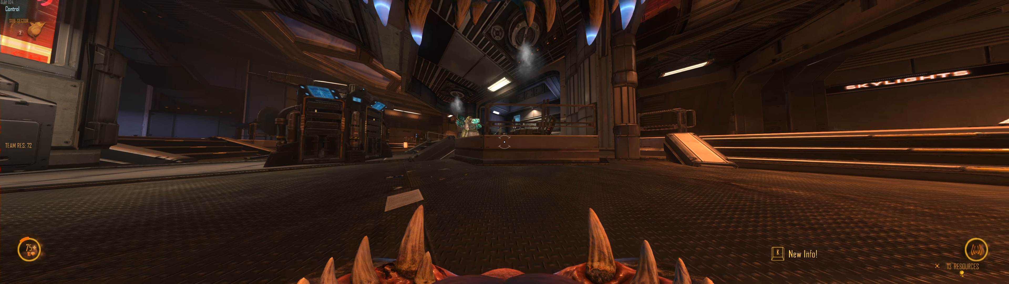
{"action": "key", "text": "grave"}
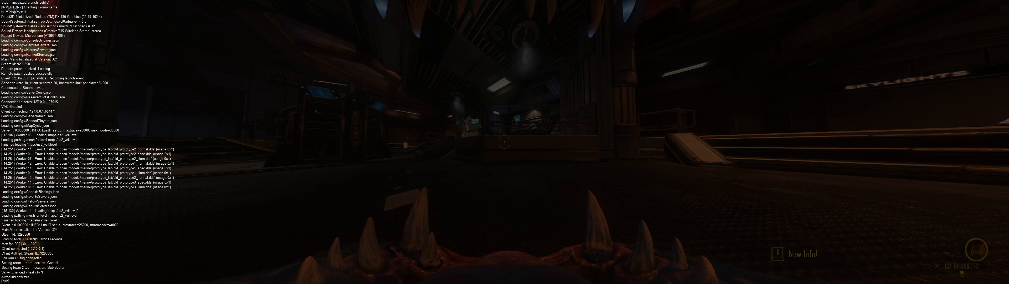